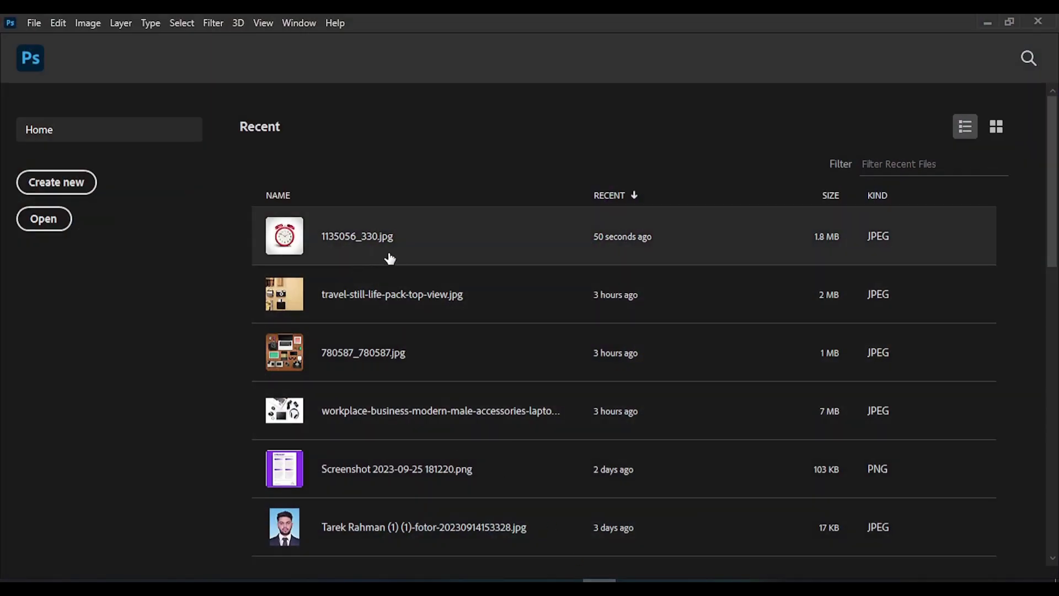
Open the recent image 1135056_330.jpg.
{"action": "left_click", "coordinate": [390, 257]}
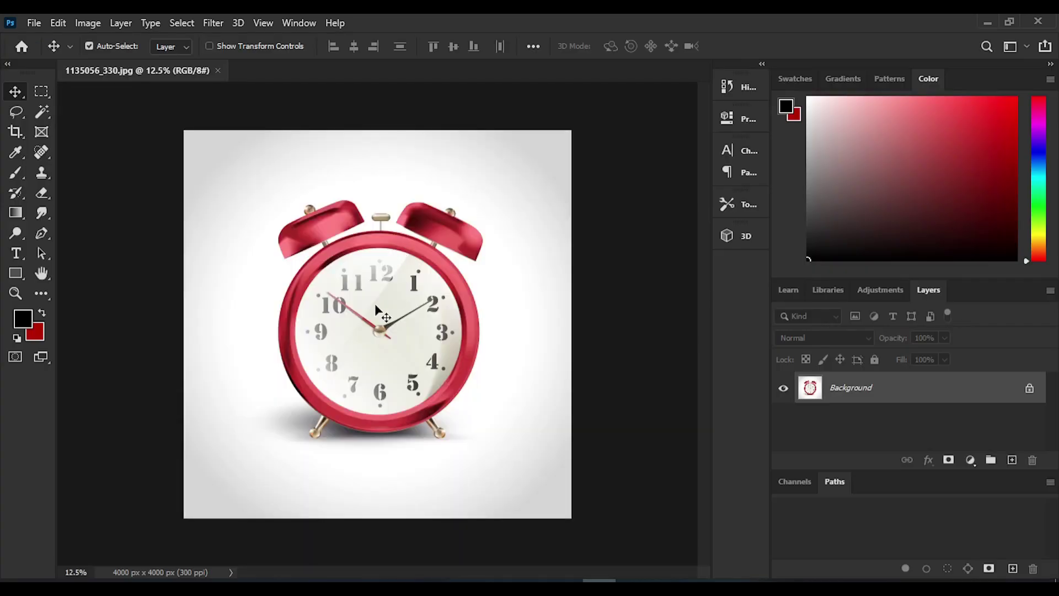
{"action": "left_click", "coordinate": [8, 65]}
{"action": "left_click", "coordinate": [8, 65]}
{"action": "mouse_move", "coordinate": [32, 72]}
{"action": "left_mouse_down"}
{"action": "mouse_move", "coordinate": [473, 113]}
{"action": "mouse_move", "coordinate": [624, 86]}
{"action": "mouse_move", "coordinate": [616, 99]}
{"action": "mouse_move", "coordinate": [75, 174]}
{"action": "mouse_move", "coordinate": [40, 83]}
{"action": "left_mouse_up"}
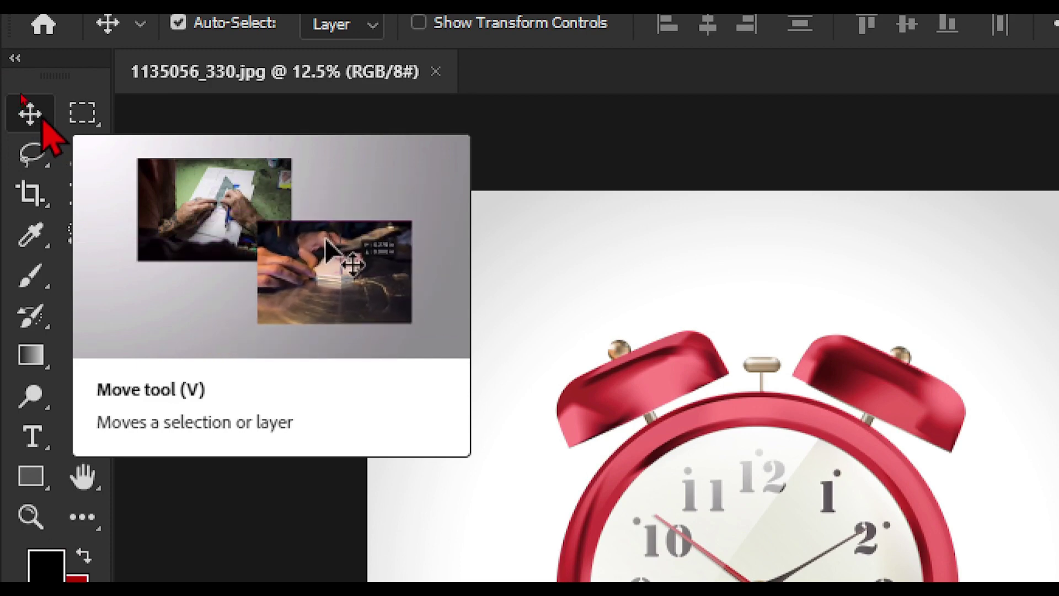
Choose the Move tool from its group of tool variants.
{"action": "right_click", "coordinate": [40, 119]}
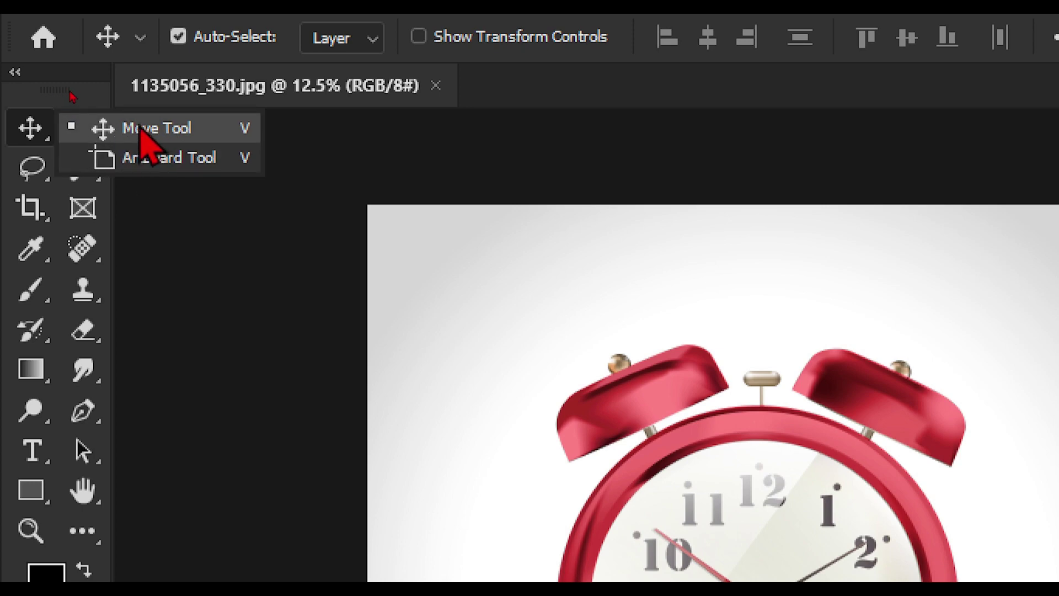
{"action": "left_click", "coordinate": [138, 128]}
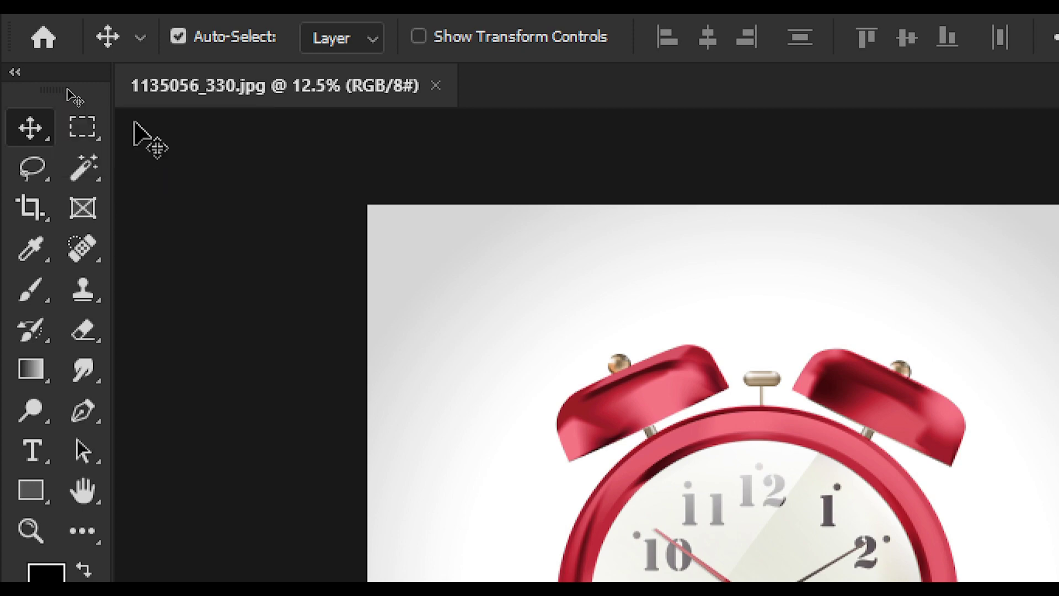
Examine the variants grouped under the Marquee and Lasso tools, and return to the Move tool.
{"action": "left_click", "coordinate": [88, 138]}
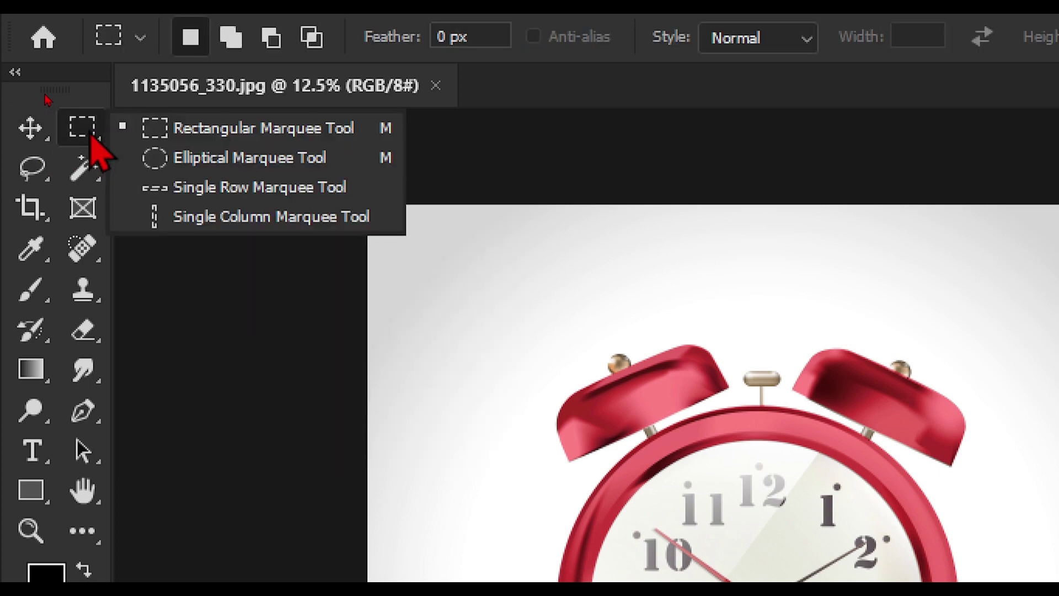
{"action": "left_click", "coordinate": [34, 168]}
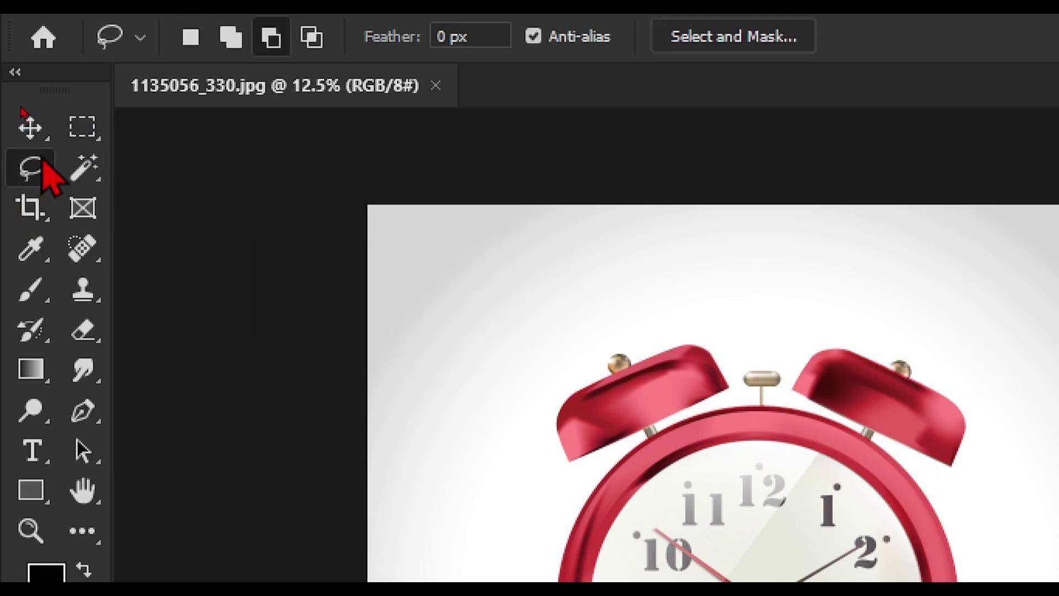
{"action": "left_click", "coordinate": [25, 172]}
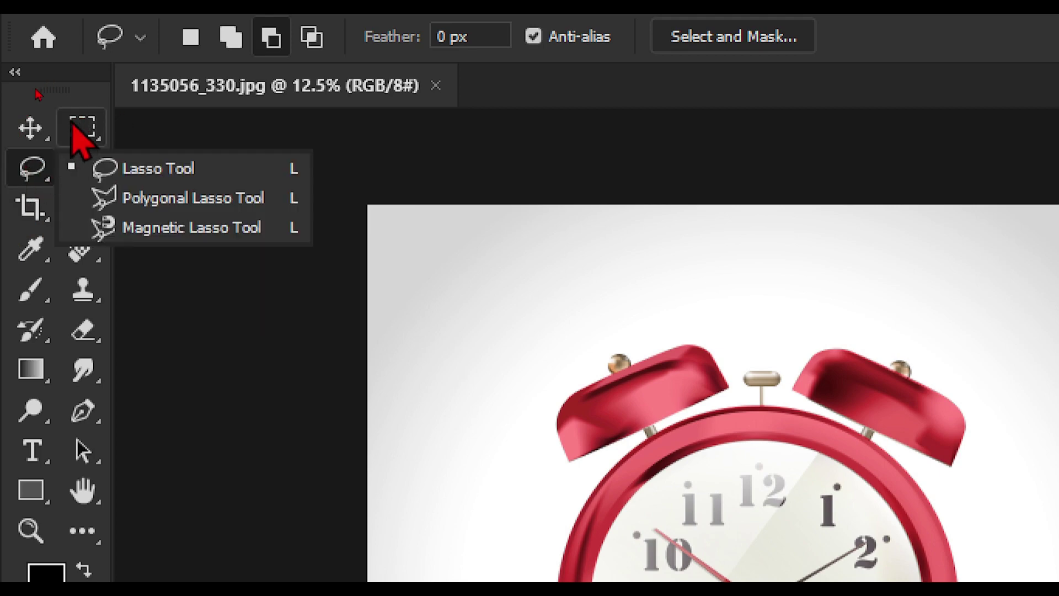
{"action": "left_click", "coordinate": [66, 132]}
{"action": "left_click", "coordinate": [29, 168]}
{"action": "left_click", "coordinate": [78, 134]}
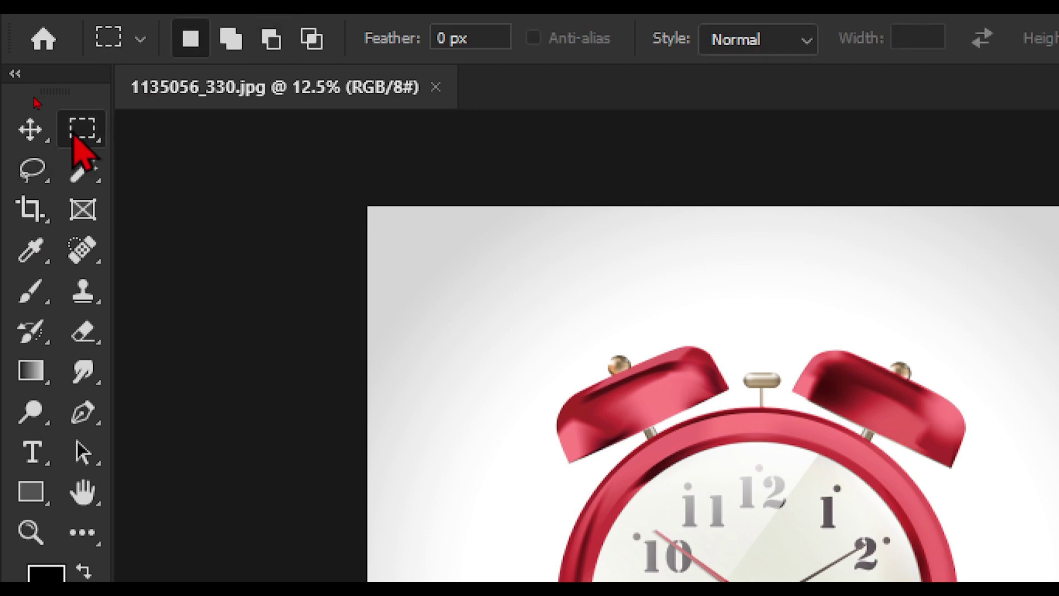
{"action": "left_click", "coordinate": [34, 172]}
{"action": "left_click", "coordinate": [83, 129]}
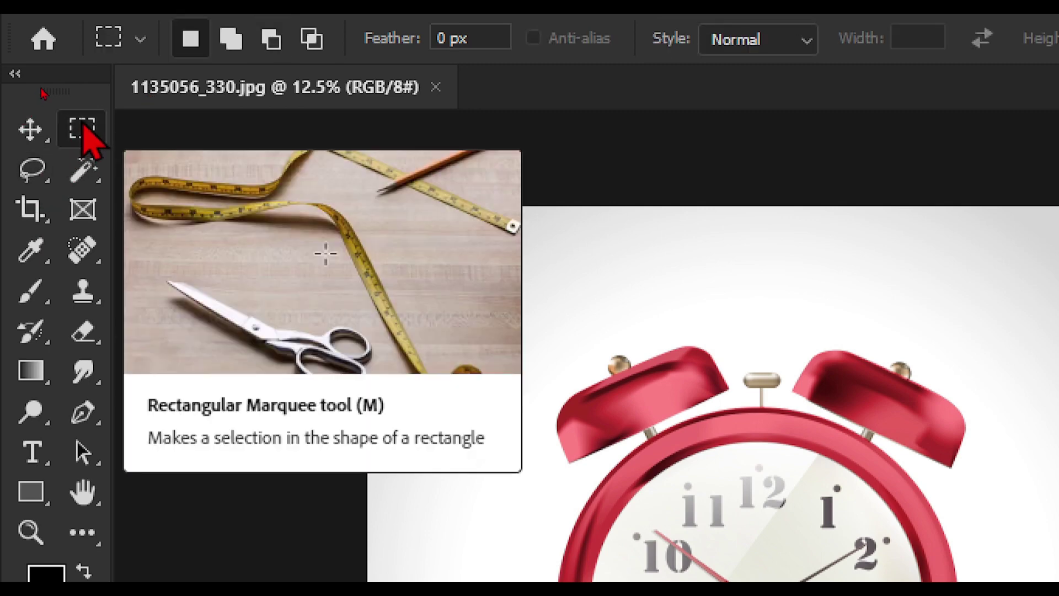
{"action": "right_click", "coordinate": [83, 126]}
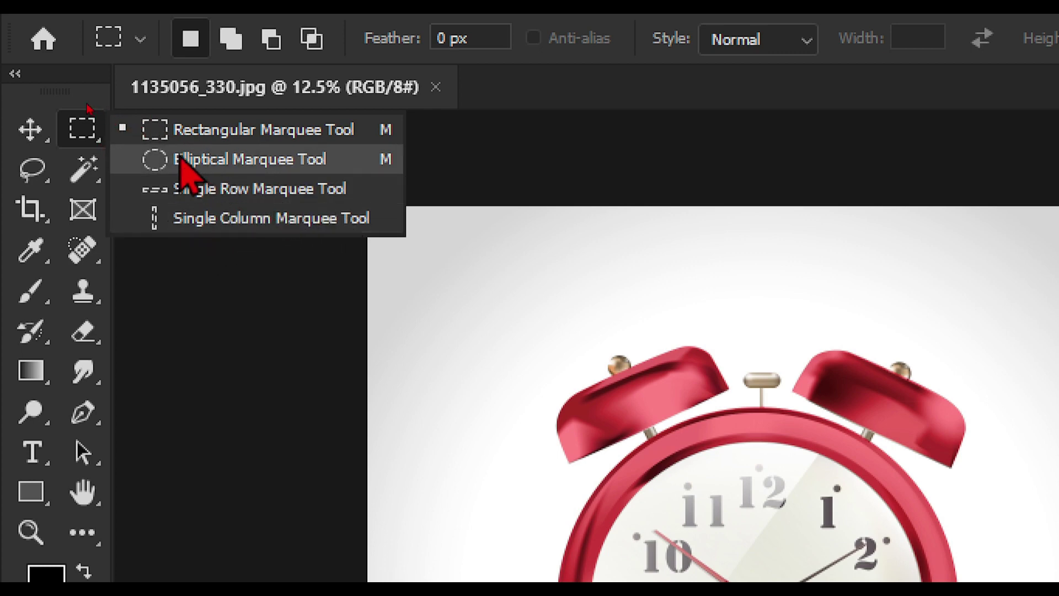
{"action": "left_click", "coordinate": [78, 127]}
{"action": "right_click", "coordinate": [79, 127]}
{"action": "left_click", "coordinate": [80, 127]}
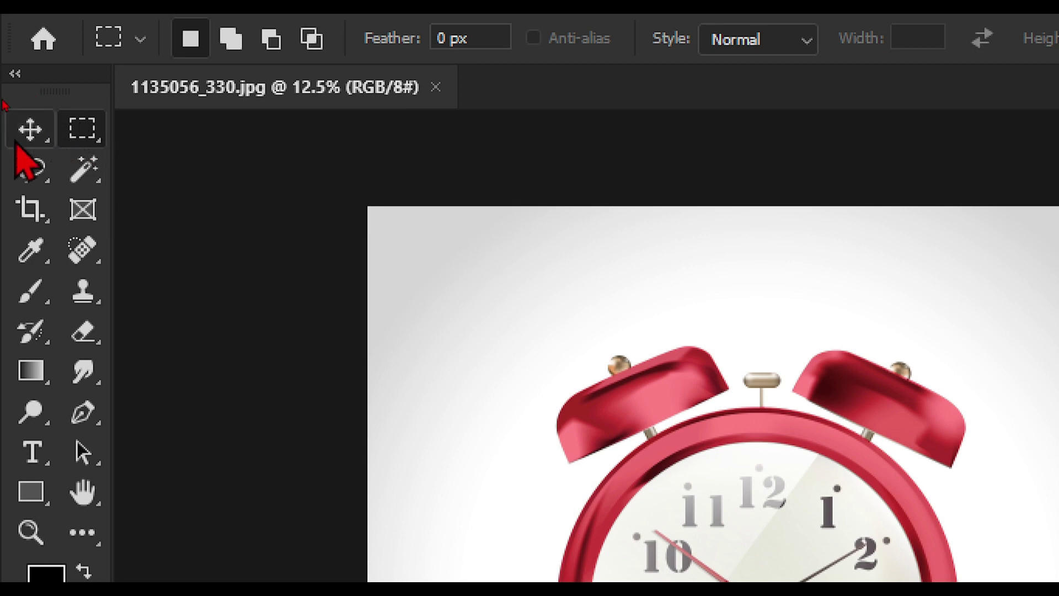
{"action": "left_click", "coordinate": [31, 128]}
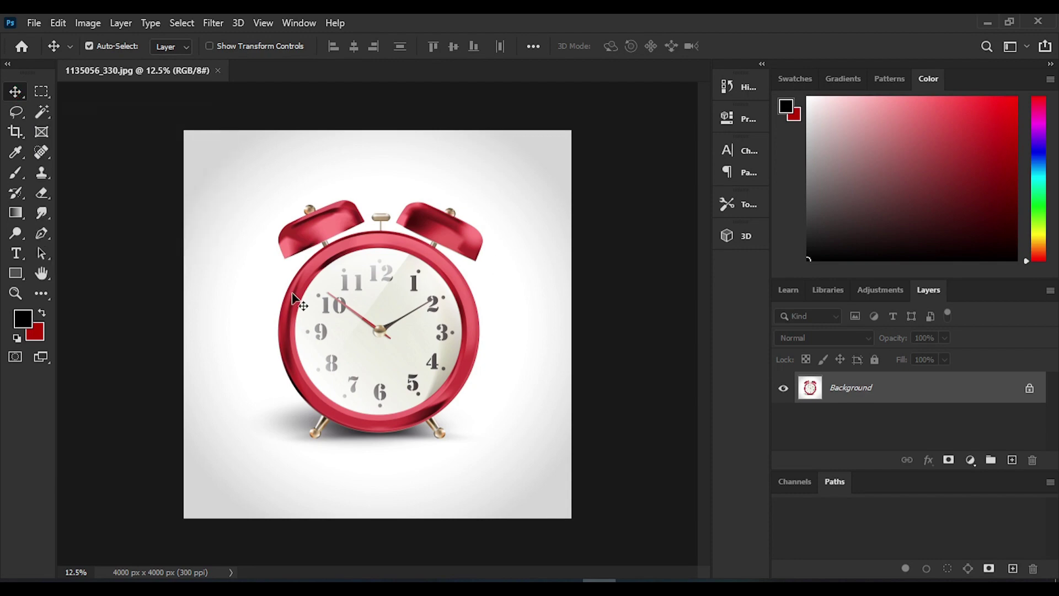
Try to move the clock image on its own canvas, and revert the move.
{"action": "left_click_drag", "start_coordinate": [354, 292], "coordinate": [376, 323]}
{"action": "left_click", "coordinate": [537, 275]}
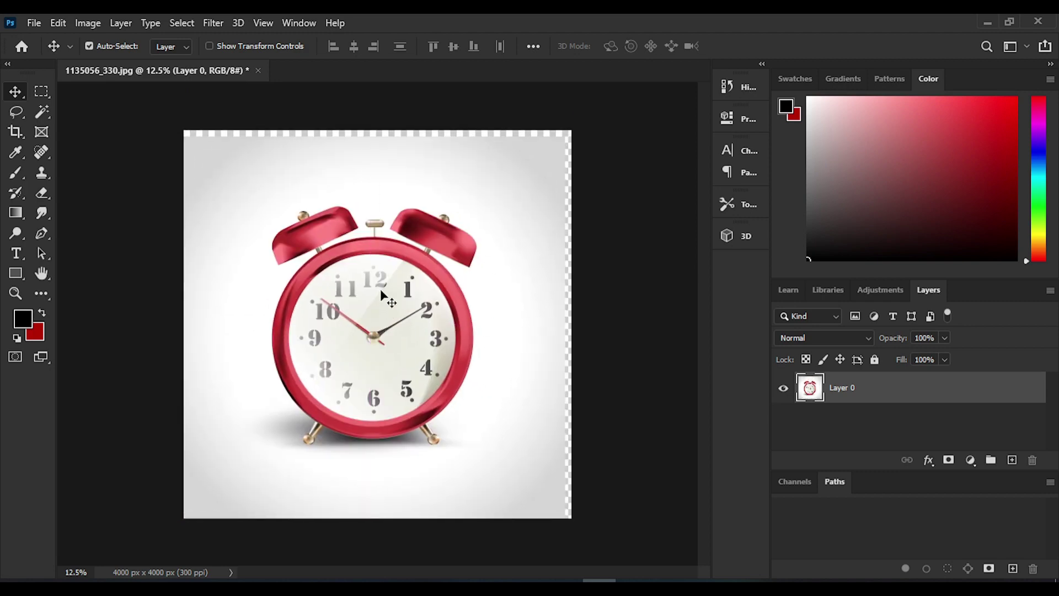
{"action": "key", "text": "ctrl"}
{"action": "key", "text": "F12"}
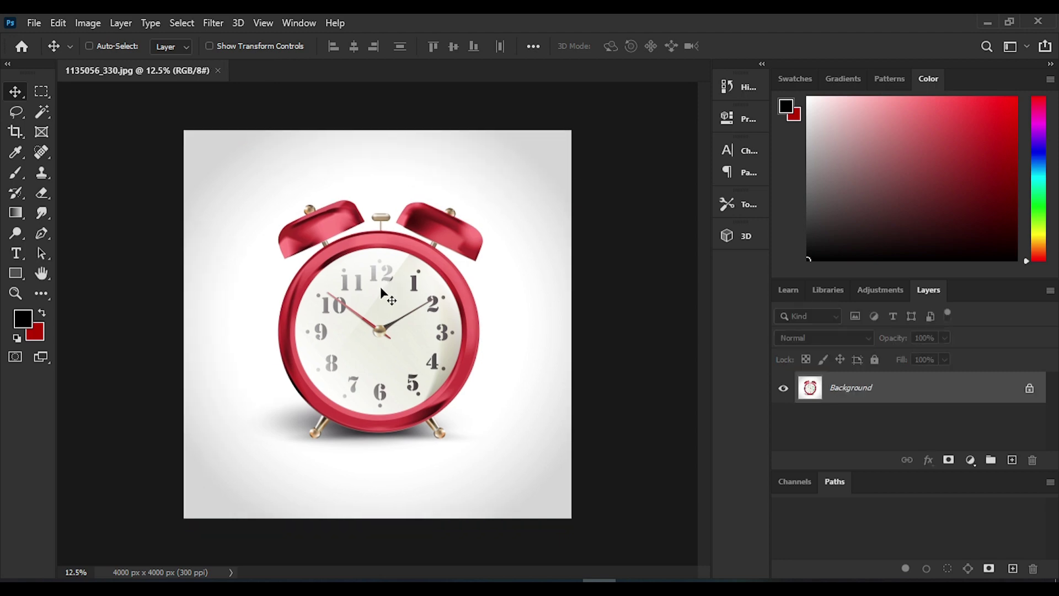
Create a new A4 document, 210 x 297 mm at 300 ppi, from the recent presets.
{"action": "left_click", "coordinate": [31, 22]}
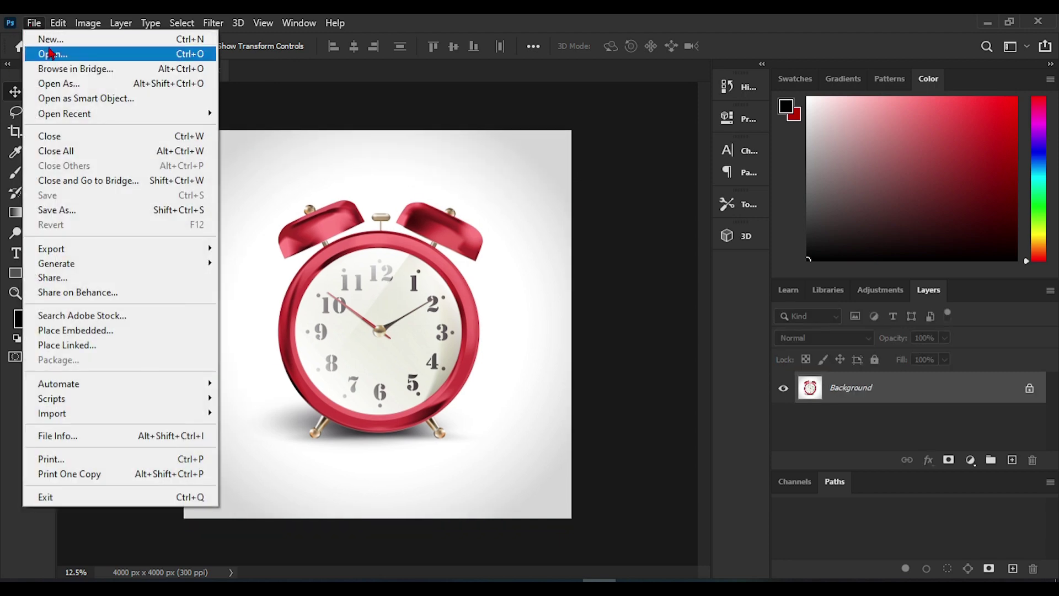
{"action": "left_click", "coordinate": [47, 38]}
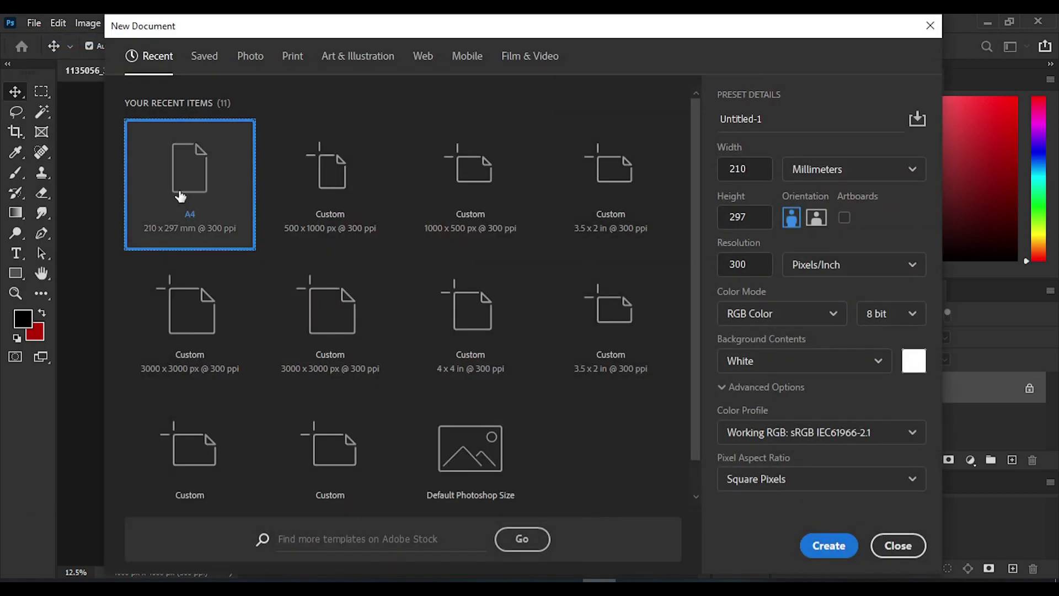
{"action": "double_click", "coordinate": [179, 194]}
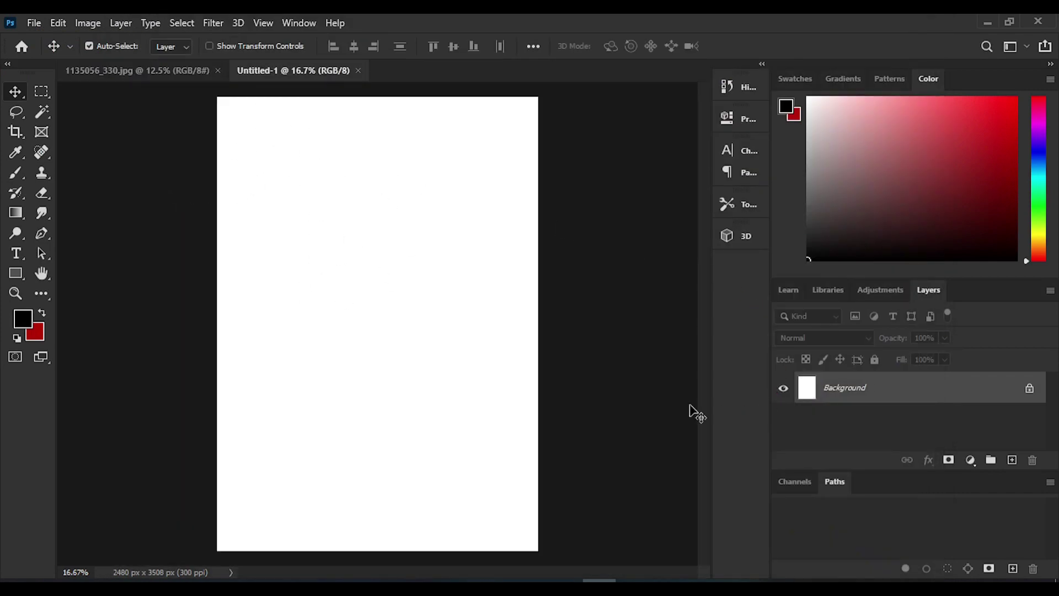
Copy the clock image from 1135056_330.jpg into the new A4 document with the Move tool and position it over the page.
{"action": "left_click", "coordinate": [176, 71]}
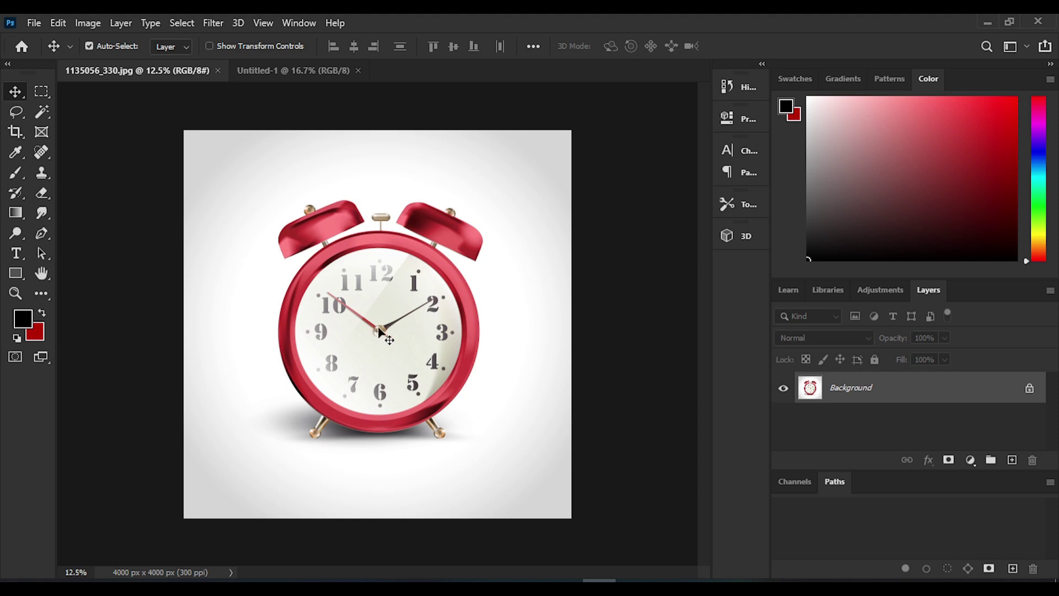
{"action": "left_click_drag", "start_coordinate": [379, 328], "coordinate": [356, 270]}
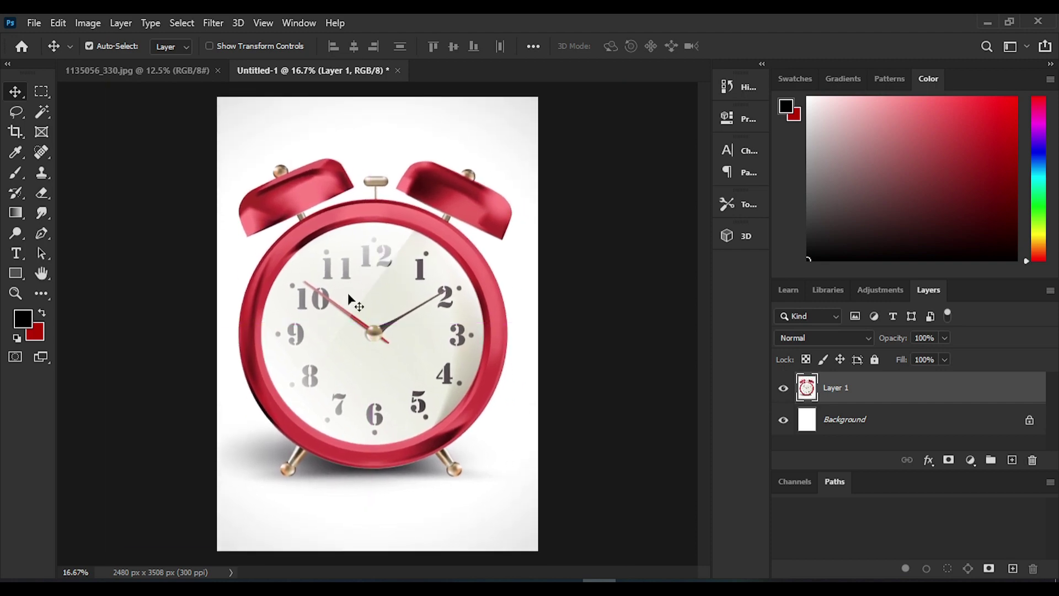
{"action": "key", "text": "ctrl"}
{"action": "mouse_move", "coordinate": [363, 327]}
{"action": "left_mouse_down"}
{"action": "mouse_move", "coordinate": [381, 298]}
{"action": "mouse_move", "coordinate": [377, 320]}
{"action": "left_mouse_up"}
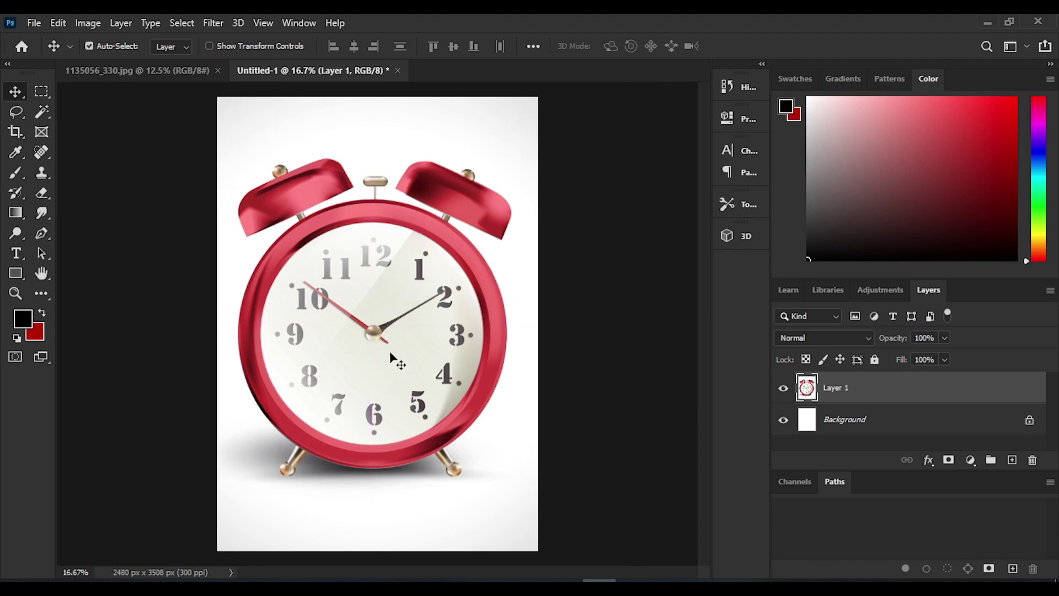
Scale the clock layer proportionally to about 56.29% with Free Transform and center it horizontally on the page, slightly above the middle.
{"action": "key", "text": "ctrl"}
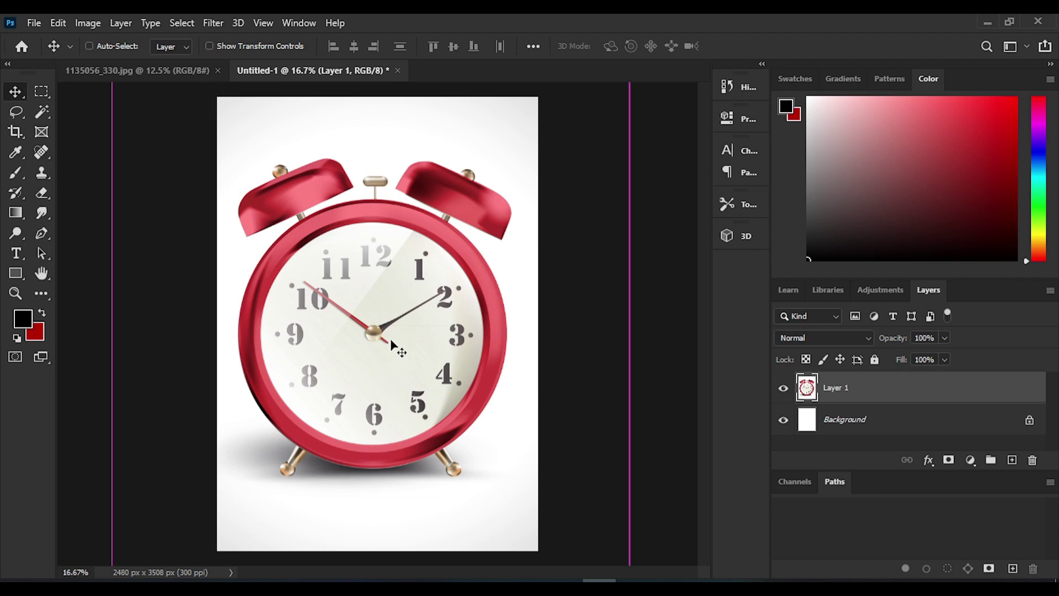
{"action": "key", "text": "ctrl+t"}
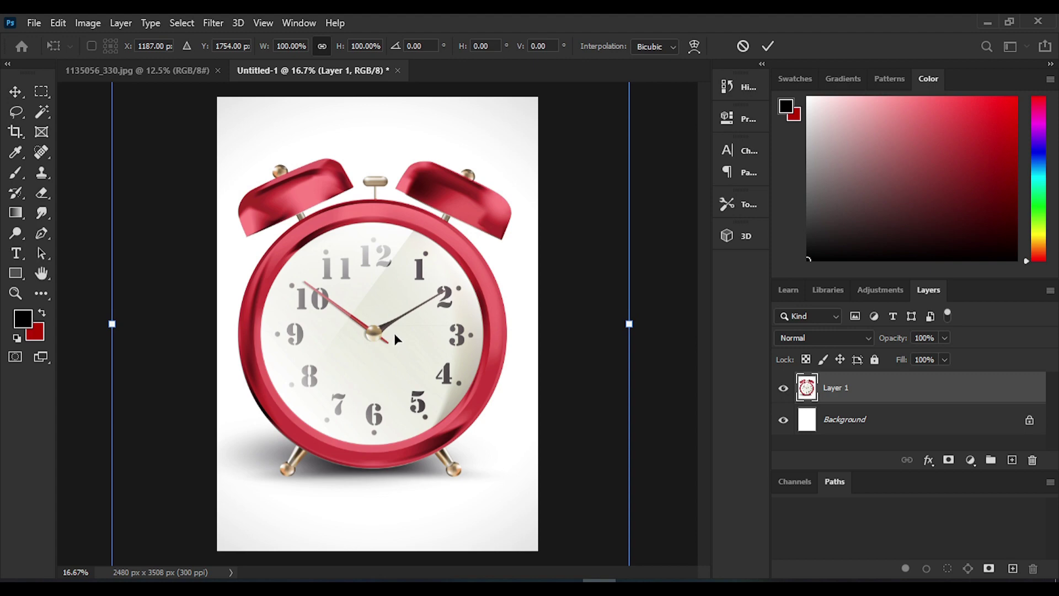
{"action": "key", "text": "ctrl+0"}
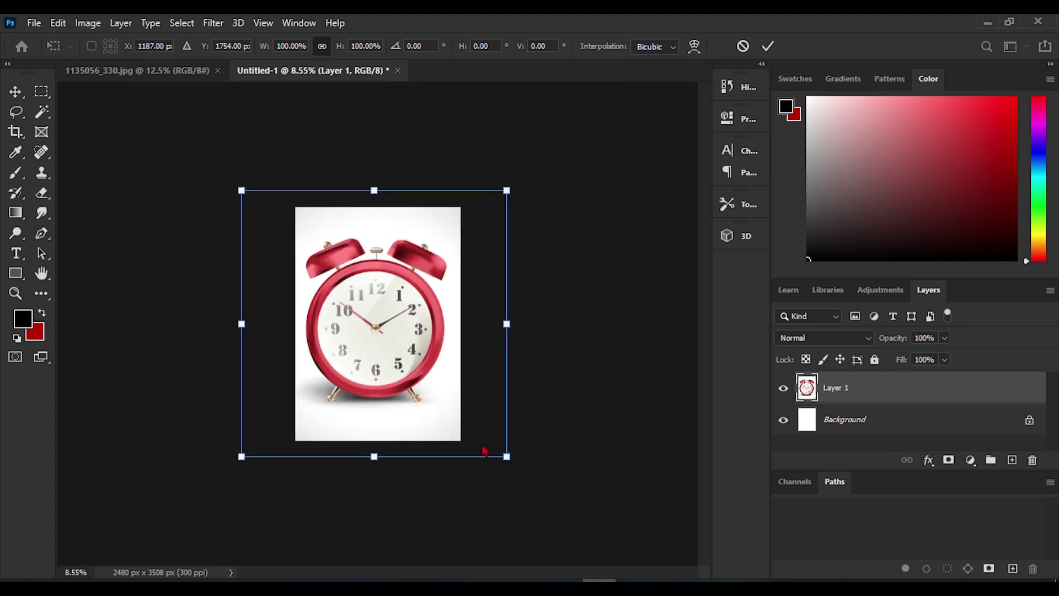
{"action": "scroll", "coordinate": [381, 329], "scroll_direction": "down", "scroll_amount": 1}
{"action": "scroll", "coordinate": [380, 329], "scroll_direction": "up", "scroll_amount": 3}
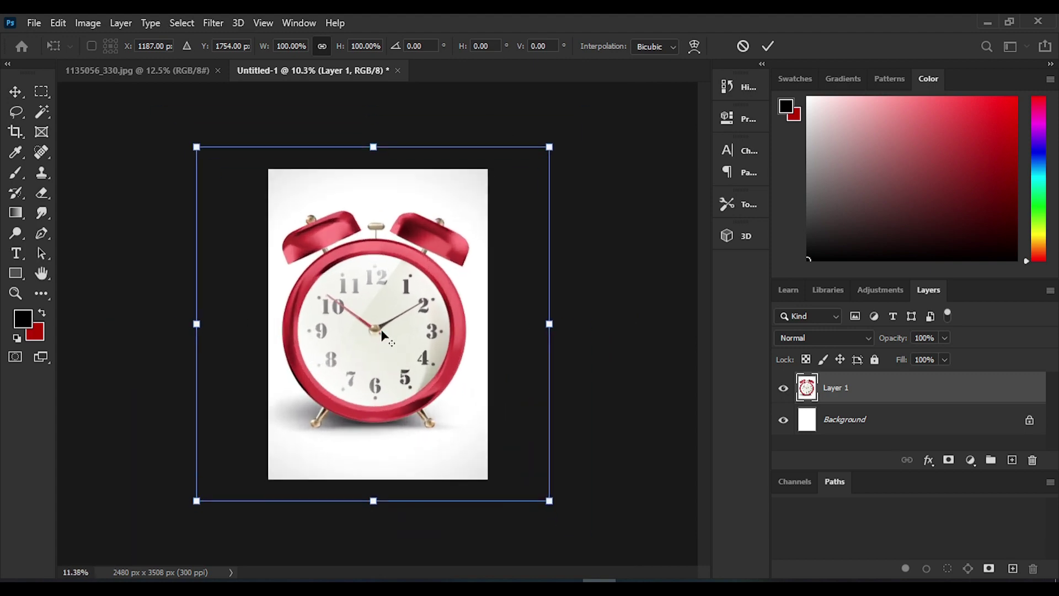
{"action": "scroll", "coordinate": [381, 334], "scroll_direction": "up", "scroll_amount": 3}
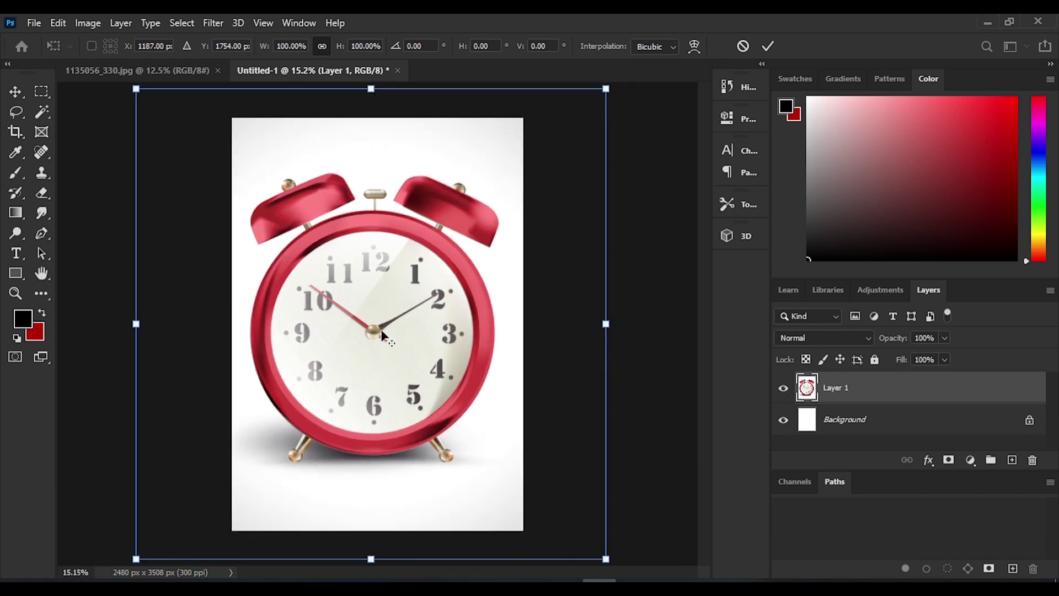
{"action": "scroll", "coordinate": [384, 335], "scroll_direction": "down", "scroll_amount": 3}
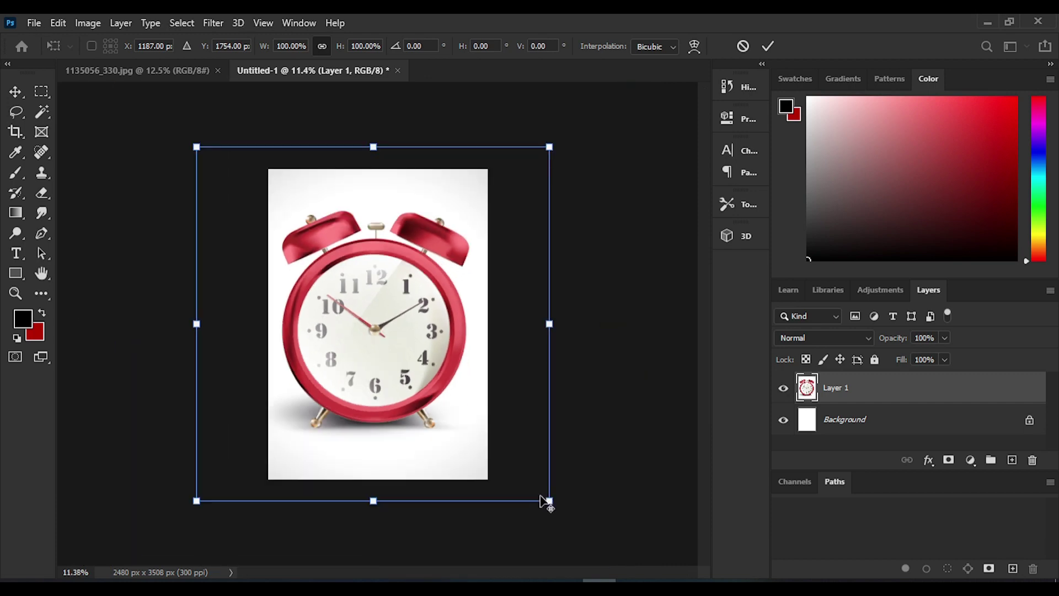
{"action": "scroll", "coordinate": [397, 349], "scroll_direction": "down", "scroll_amount": 4}
{"action": "scroll", "coordinate": [397, 349], "scroll_direction": "up", "scroll_amount": 5}
{"action": "scroll", "coordinate": [397, 350], "scroll_direction": "down", "scroll_amount": 2}
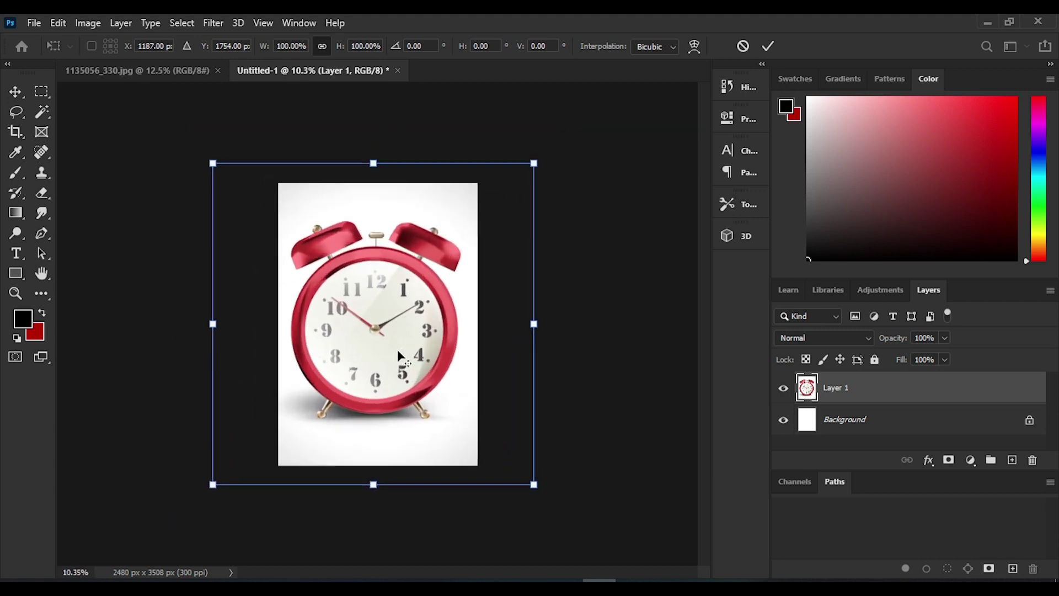
{"action": "scroll", "coordinate": [397, 349], "scroll_direction": "up", "scroll_amount": 1}
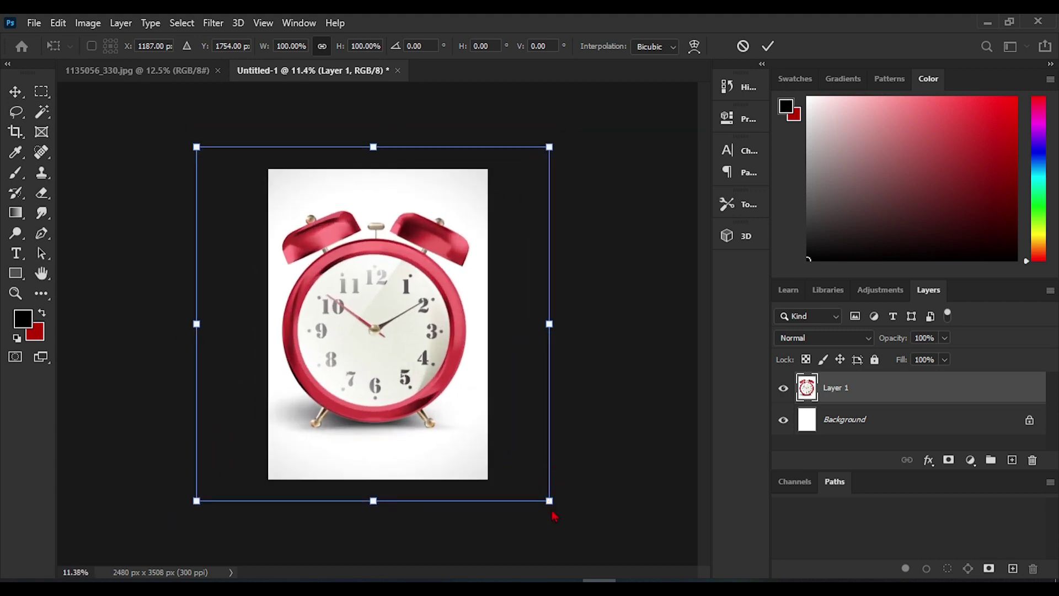
{"action": "left_click_drag", "start_coordinate": [550, 499], "coordinate": [316, 424]}
{"action": "left_click_drag", "start_coordinate": [323, 278], "coordinate": [377, 330]}
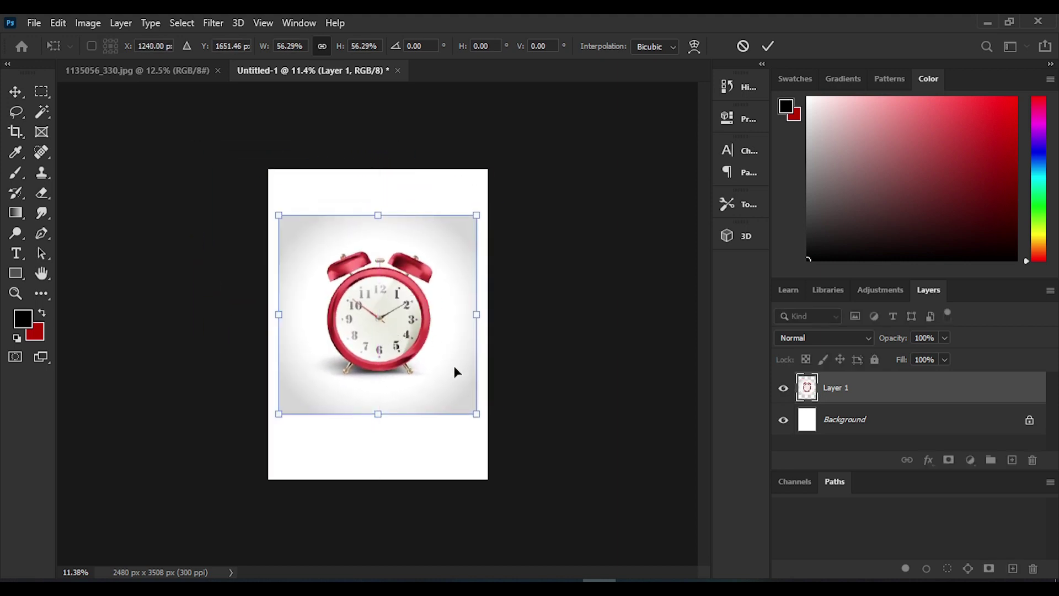
Unlock the white background layer and move the clock layer to the left edge of the page.
{"action": "scroll", "coordinate": [451, 366], "scroll_direction": "up", "scroll_amount": 5}
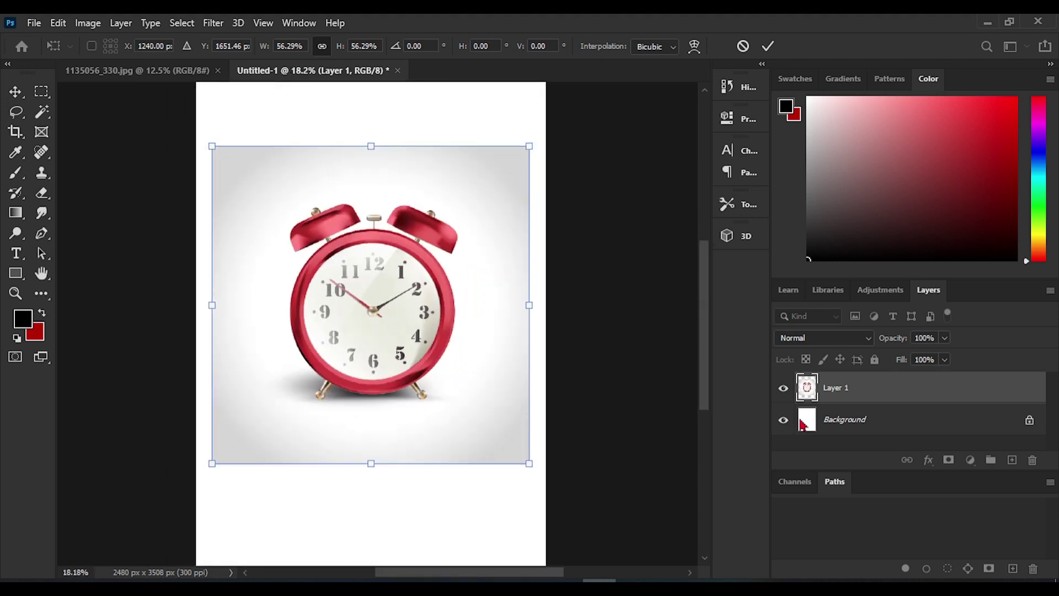
{"action": "left_click", "coordinate": [1029, 422]}
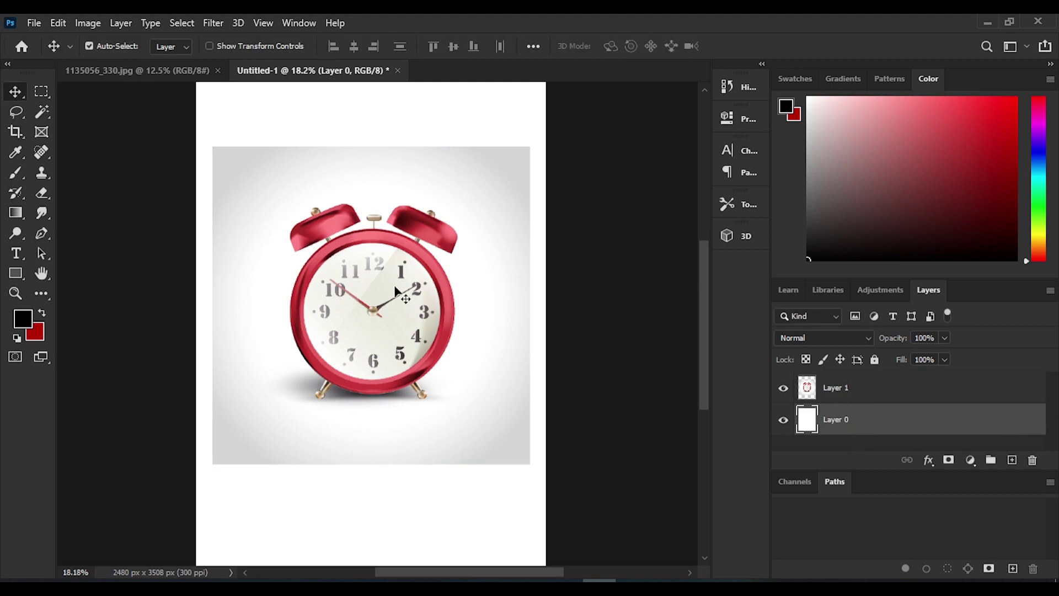
{"action": "left_click_drag", "start_coordinate": [395, 289], "coordinate": [361, 287]}
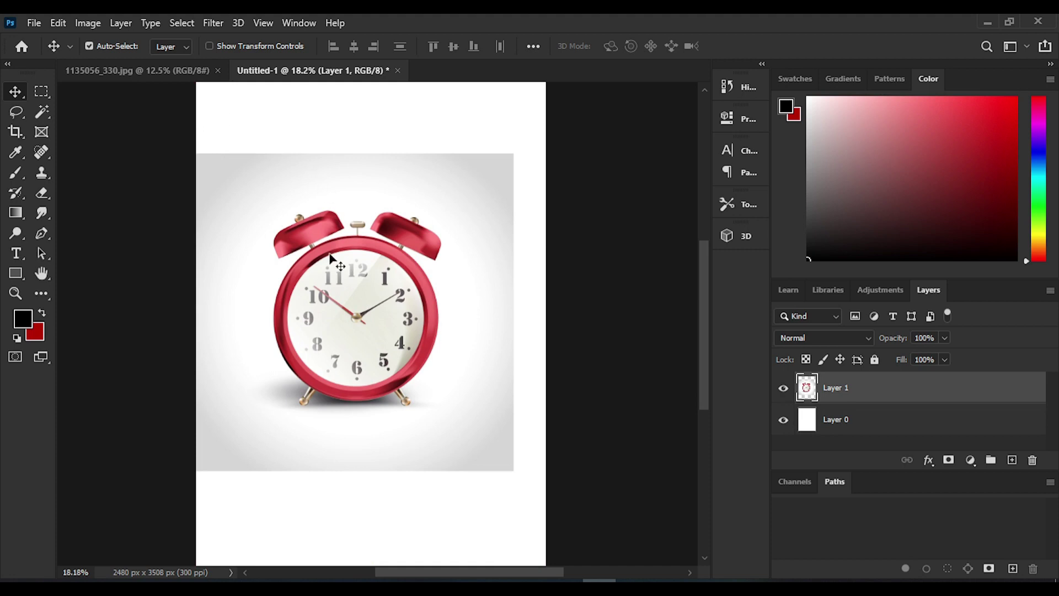
{"action": "left_click", "coordinate": [210, 47]}
{"action": "left_click", "coordinate": [210, 46]}
{"action": "left_click", "coordinate": [132, 71]}
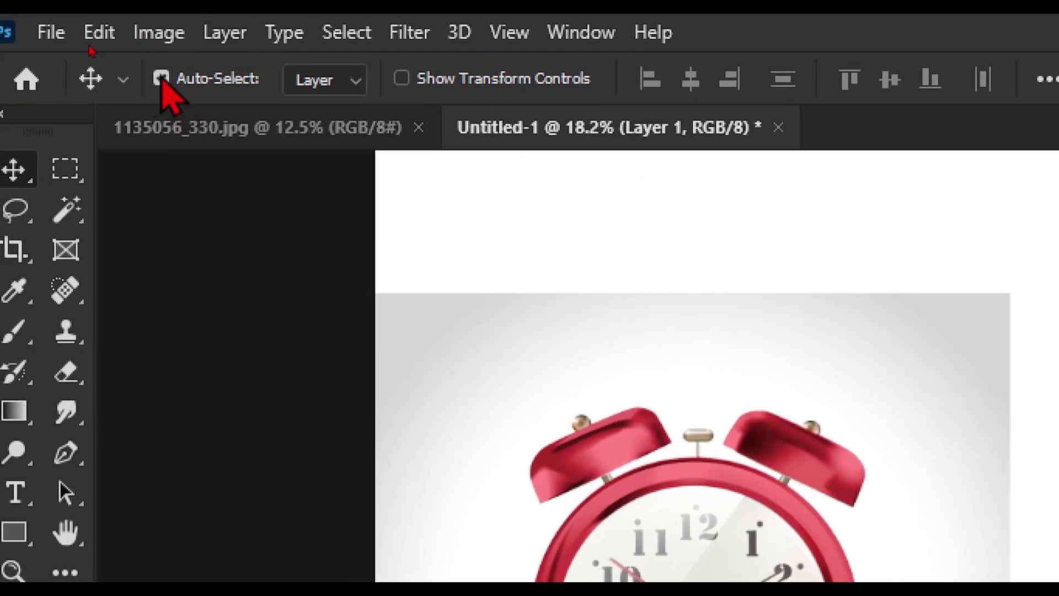
{"action": "left_click", "coordinate": [160, 78]}
{"action": "left_click", "coordinate": [160, 78]}
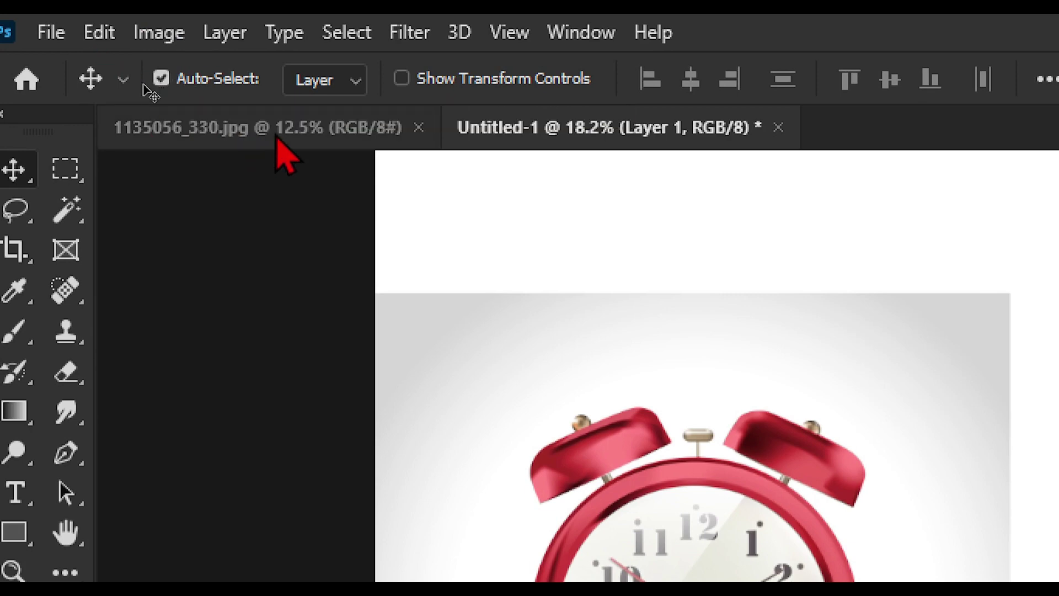
Turn off Auto-Select for the Move tool and move the clock layer slightly up and away from the page's left edge.
{"action": "left_click", "coordinate": [177, 78]}
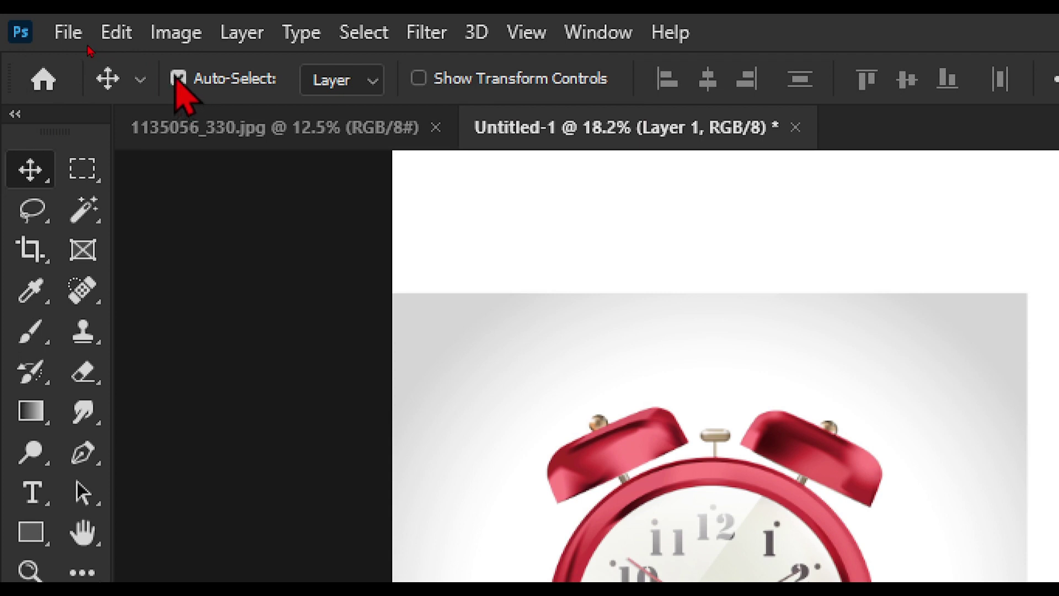
{"action": "left_click", "coordinate": [177, 78]}
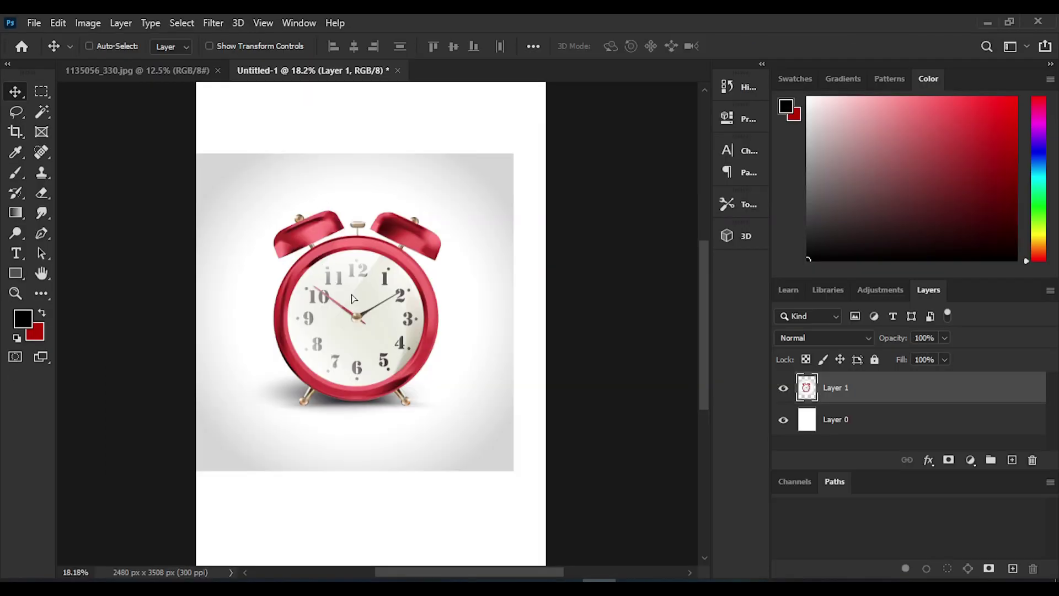
{"action": "mouse_move", "coordinate": [347, 302]}
{"action": "left_mouse_down"}
{"action": "mouse_move", "coordinate": [331, 320]}
{"action": "mouse_move", "coordinate": [360, 307]}
{"action": "mouse_move", "coordinate": [349, 283]}
{"action": "left_mouse_up"}
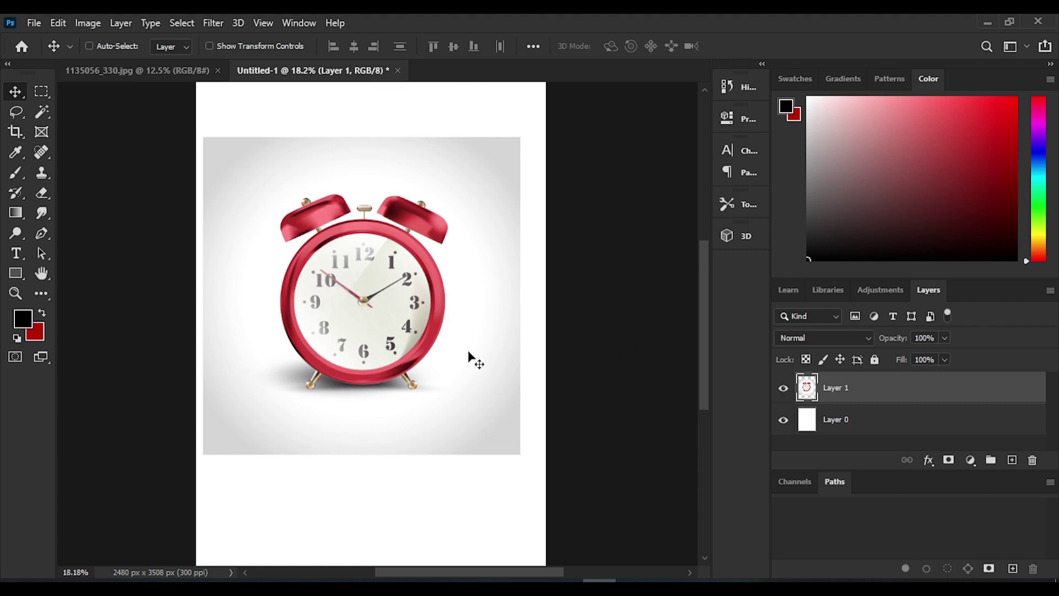
Select the white Layer 0, then move the clock layer up to the page's left edge using temporary Auto-Select.
{"action": "left_click", "coordinate": [869, 424]}
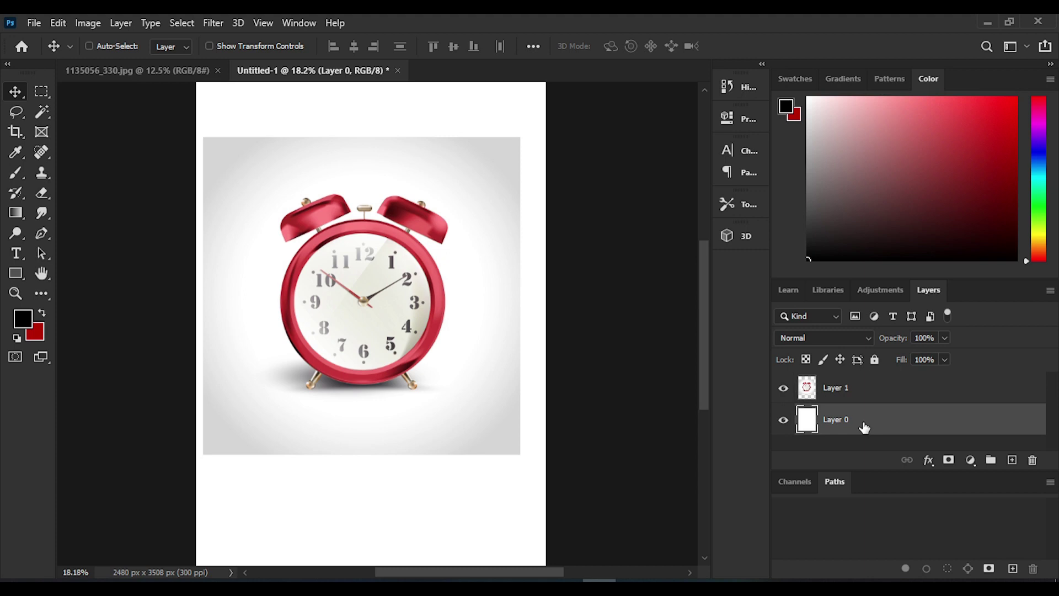
{"action": "mouse_move", "coordinate": [367, 293]}
{"action": "left_mouse_down"}
{"action": "mouse_move", "coordinate": [390, 288]}
{"action": "mouse_move", "coordinate": [311, 324]}
{"action": "mouse_move", "coordinate": [318, 293]}
{"action": "mouse_move", "coordinate": [345, 353]}
{"action": "mouse_move", "coordinate": [355, 289]}
{"action": "left_mouse_up"}
{"action": "left_click_drag", "start_coordinate": [362, 343], "coordinate": [320, 282]}
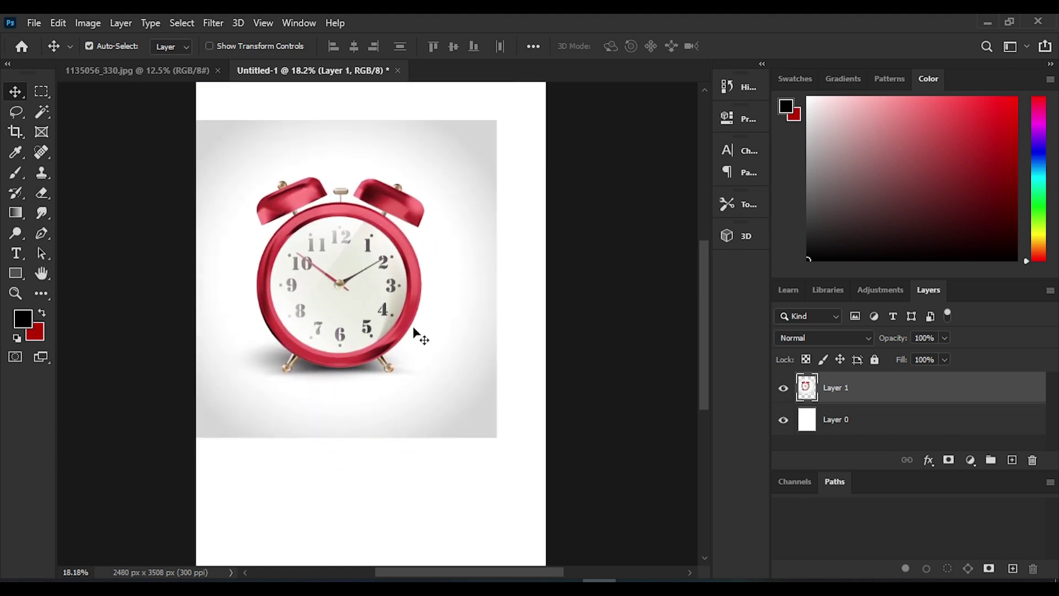
Try moving the white Layer 0 down and to the right using temporary Auto-Select, and undo the move.
{"action": "left_click", "coordinate": [455, 481]}
{"action": "left_click_drag", "start_coordinate": [456, 482], "coordinate": [532, 527]}
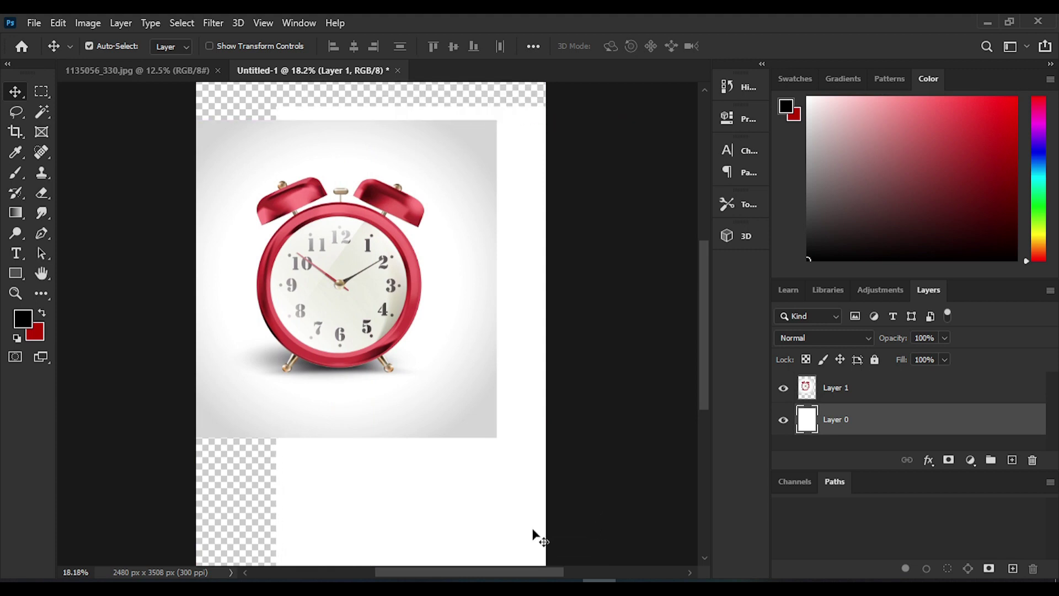
{"action": "key", "text": "ctrl+z"}
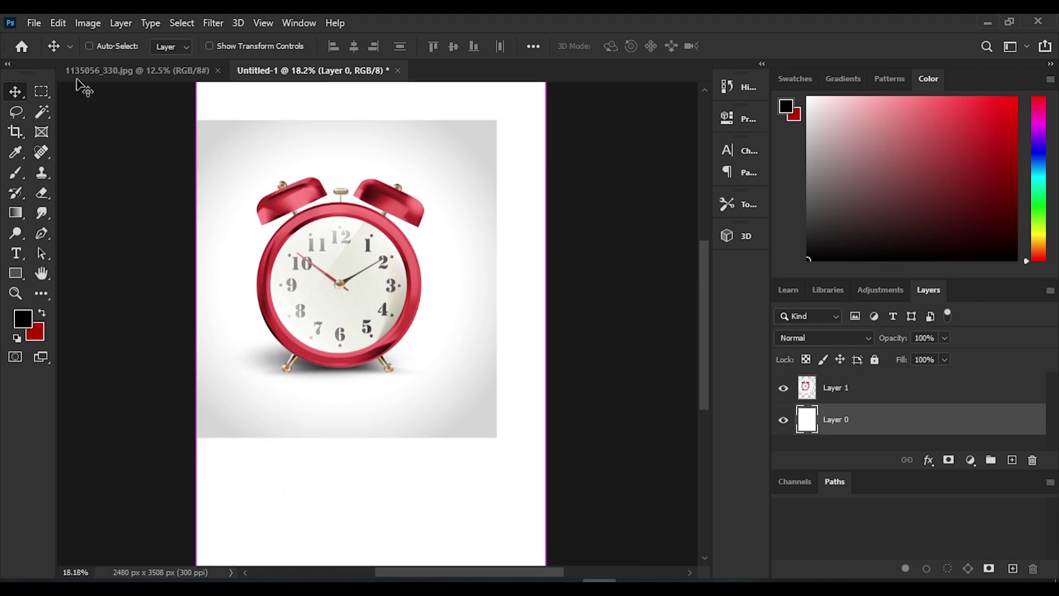
Enable Auto-Select and Show Transform Controls, and center the clock layer horizontally in the upper part of the page.
{"action": "left_click", "coordinate": [89, 45]}
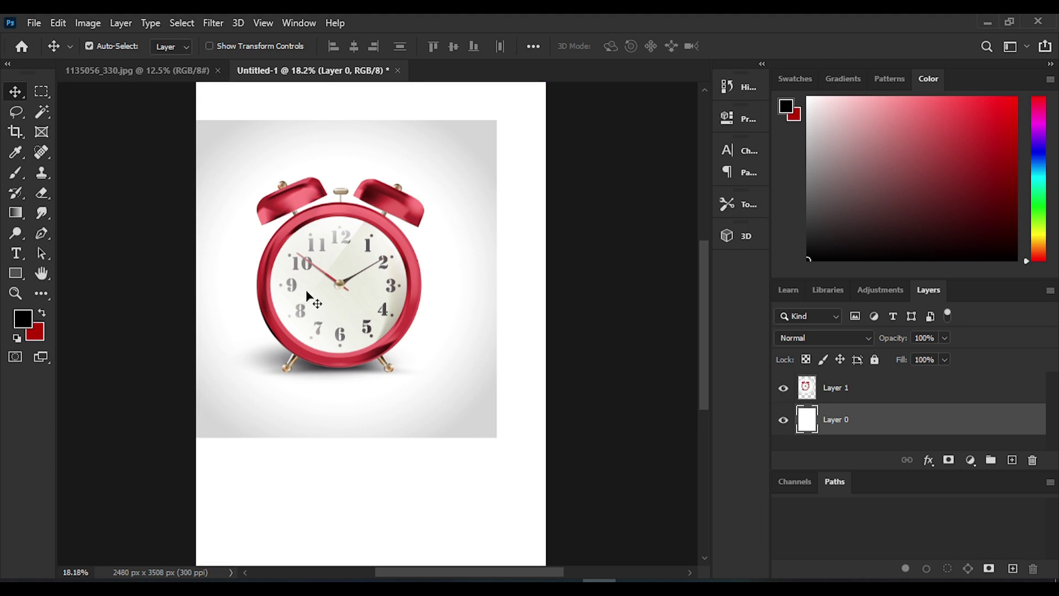
{"action": "left_click_drag", "start_coordinate": [328, 292], "coordinate": [361, 306]}
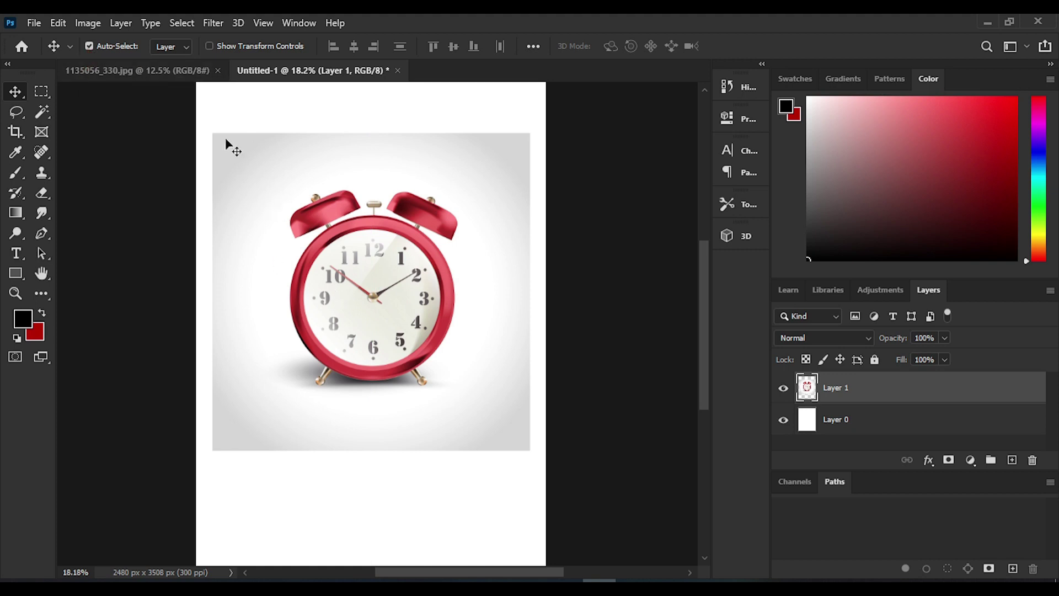
{"action": "left_click", "coordinate": [210, 46]}
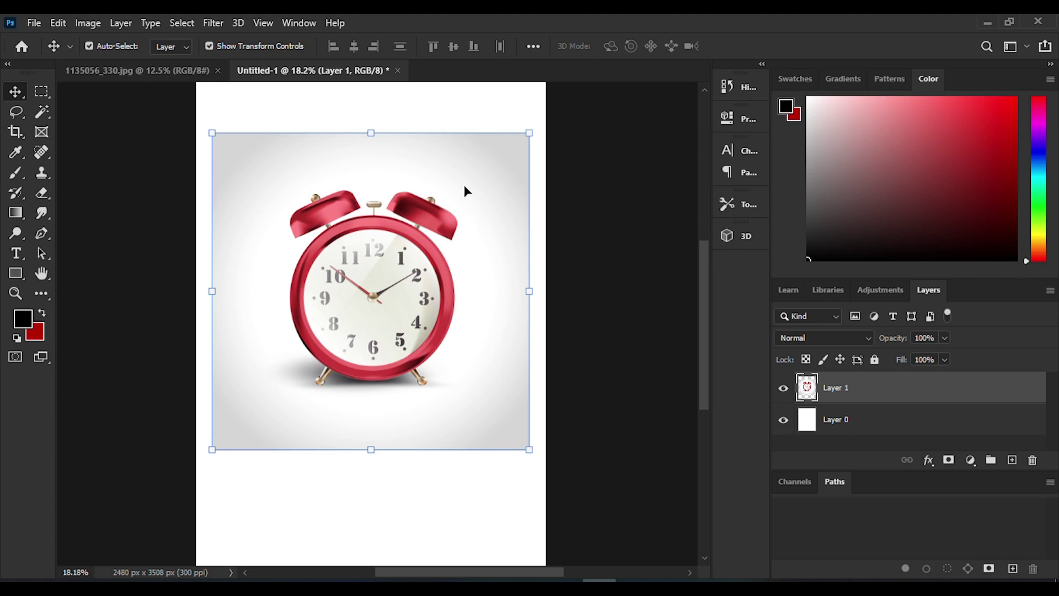
{"action": "left_click_drag", "start_coordinate": [466, 193], "coordinate": [463, 216]}
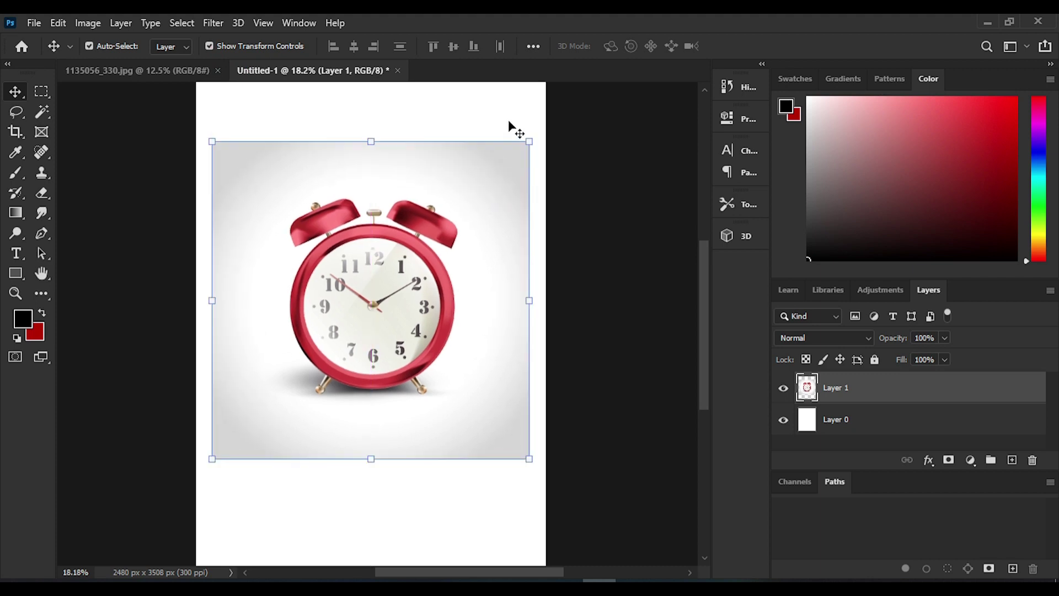
Try scaling the clock layer to about 86.45% and rotating it about 6.66° with the transform controls, and cancel the transform.
{"action": "mouse_move", "coordinate": [499, 181]}
{"action": "left_mouse_down"}
{"action": "mouse_move", "coordinate": [496, 161]}
{"action": "mouse_move", "coordinate": [454, 220]}
{"action": "mouse_move", "coordinate": [491, 170]}
{"action": "mouse_move", "coordinate": [485, 183]}
{"action": "left_mouse_up"}
{"action": "left_click_drag", "start_coordinate": [355, 309], "coordinate": [377, 292]}
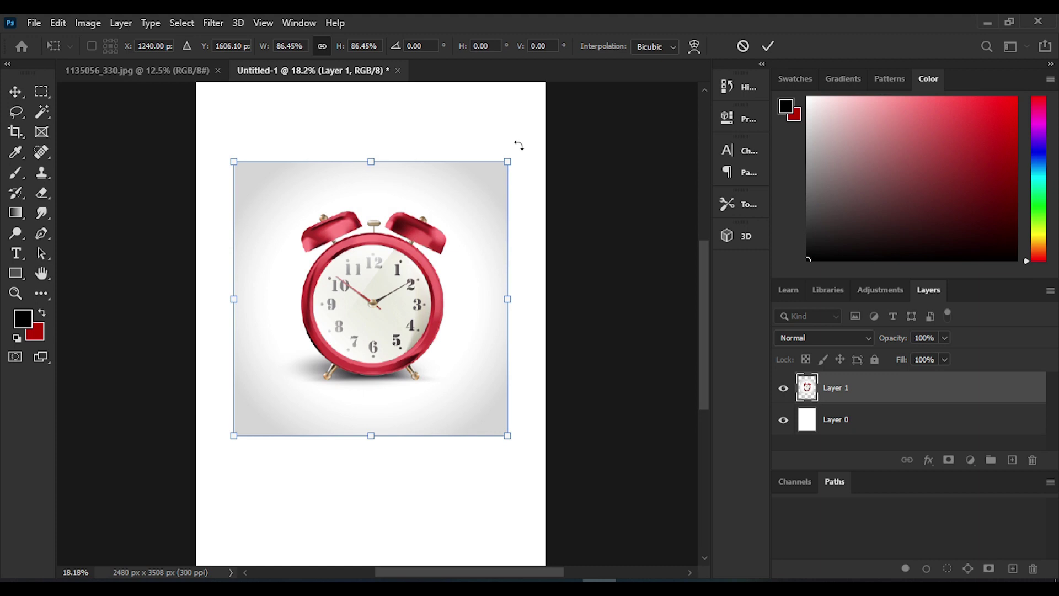
{"action": "left_click_drag", "start_coordinate": [518, 145], "coordinate": [486, 208]}
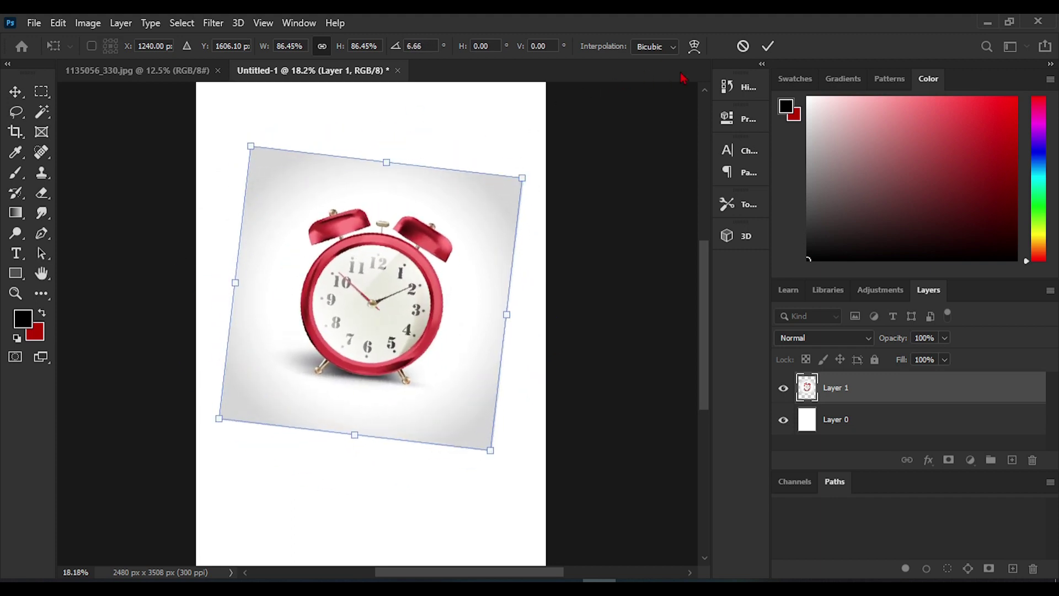
{"action": "left_click", "coordinate": [743, 47]}
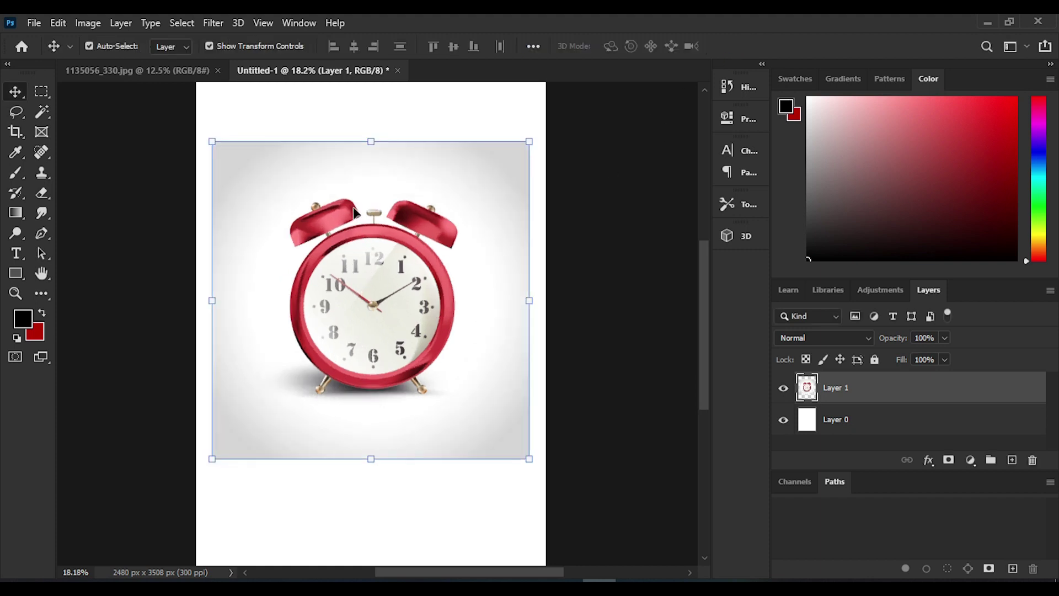
Scale the clock layer to about 56.04% with Free Transform and distort its corners into an irregular, slanted quadrilateral on the page's right half.
{"action": "key", "text": "ctrl+t"}
{"action": "right_click", "coordinate": [315, 260]}
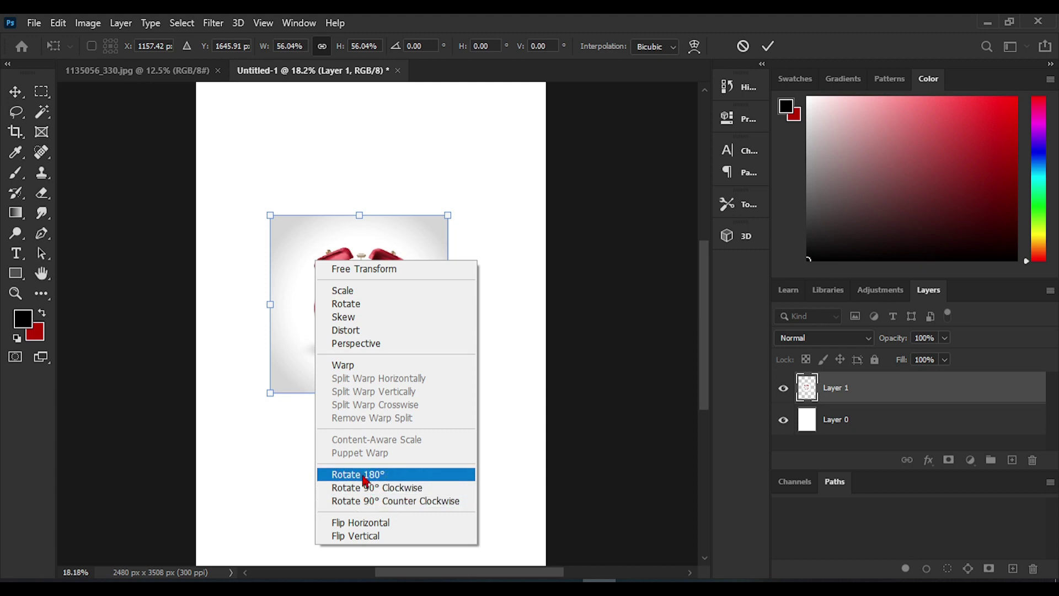
{"action": "left_click", "coordinate": [362, 329]}
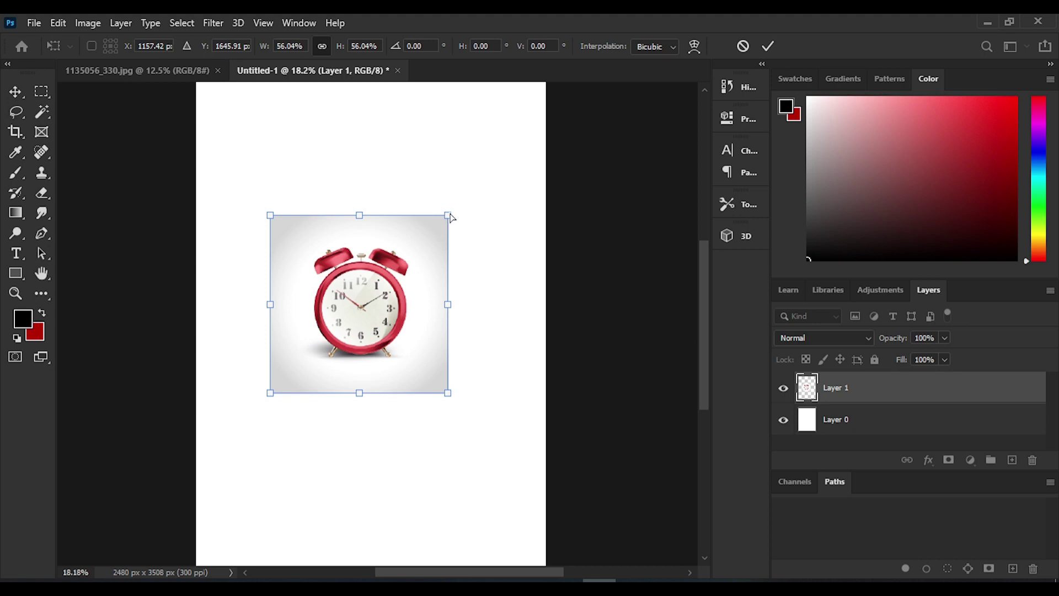
{"action": "left_click_drag", "start_coordinate": [449, 217], "coordinate": [520, 200]}
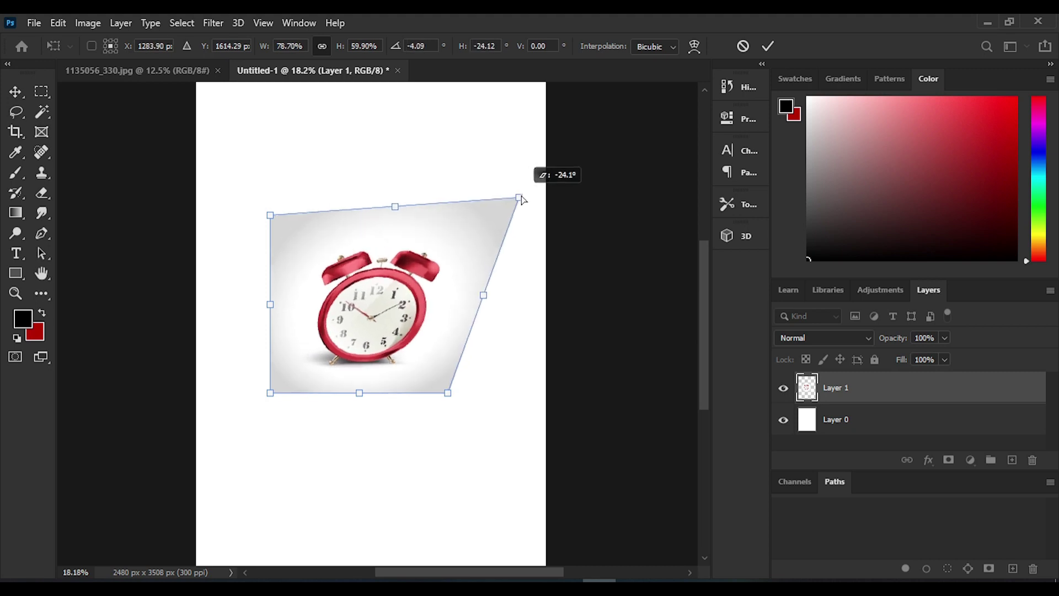
{"action": "left_click_drag", "start_coordinate": [447, 393], "coordinate": [506, 481]}
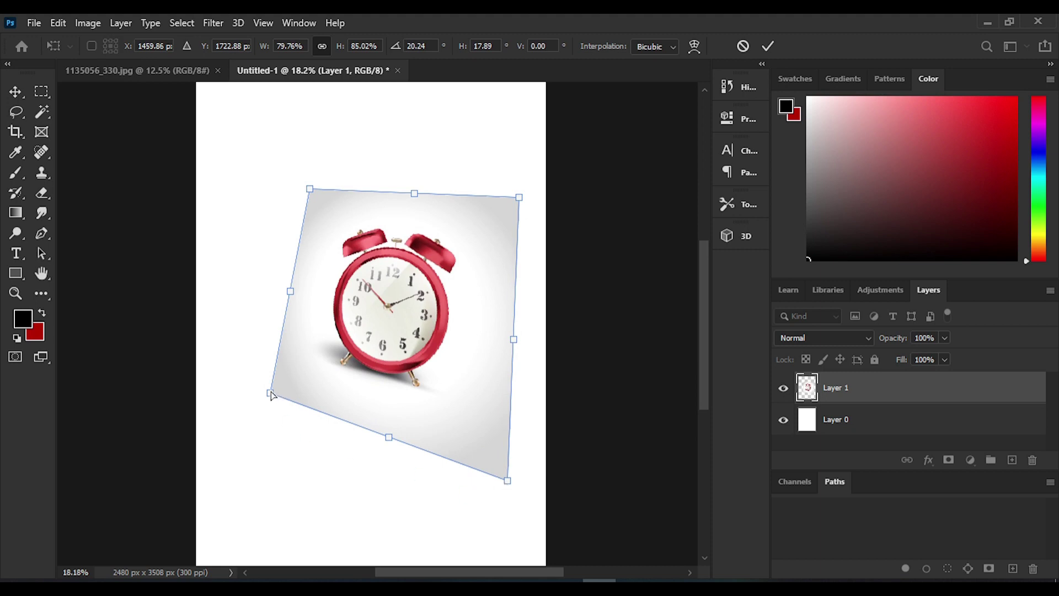
{"action": "left_click_drag", "start_coordinate": [270, 394], "coordinate": [306, 414]}
{"action": "left_click_drag", "start_coordinate": [447, 340], "coordinate": [453, 306]}
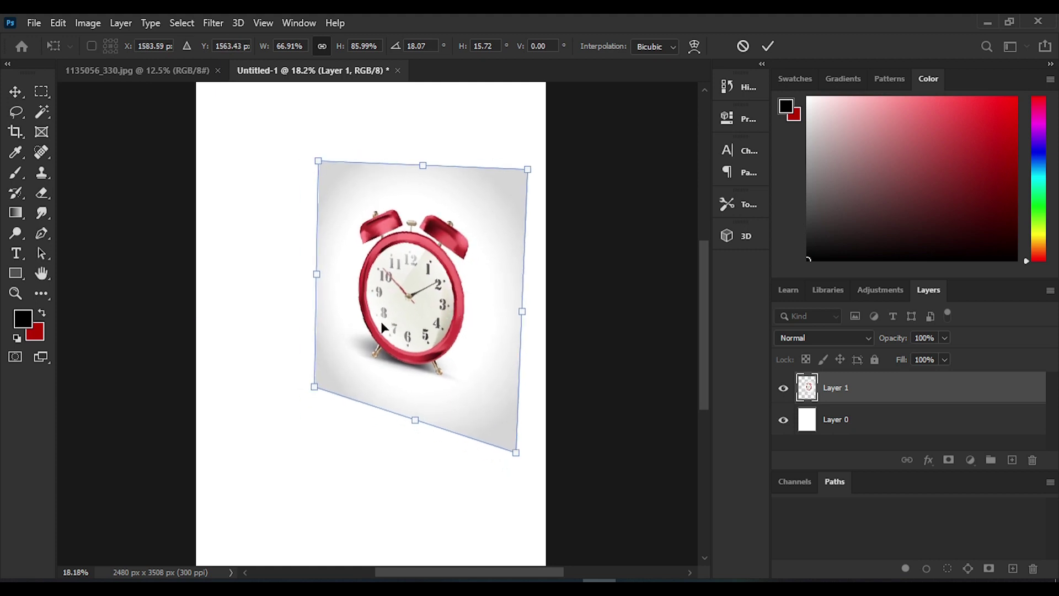
Shift the distorted clock slightly left and down, lower its upper-left corner, raise its upper-right corner a little and apply the transform.
{"action": "scroll", "coordinate": [364, 316], "scroll_direction": "down", "scroll_amount": 1}
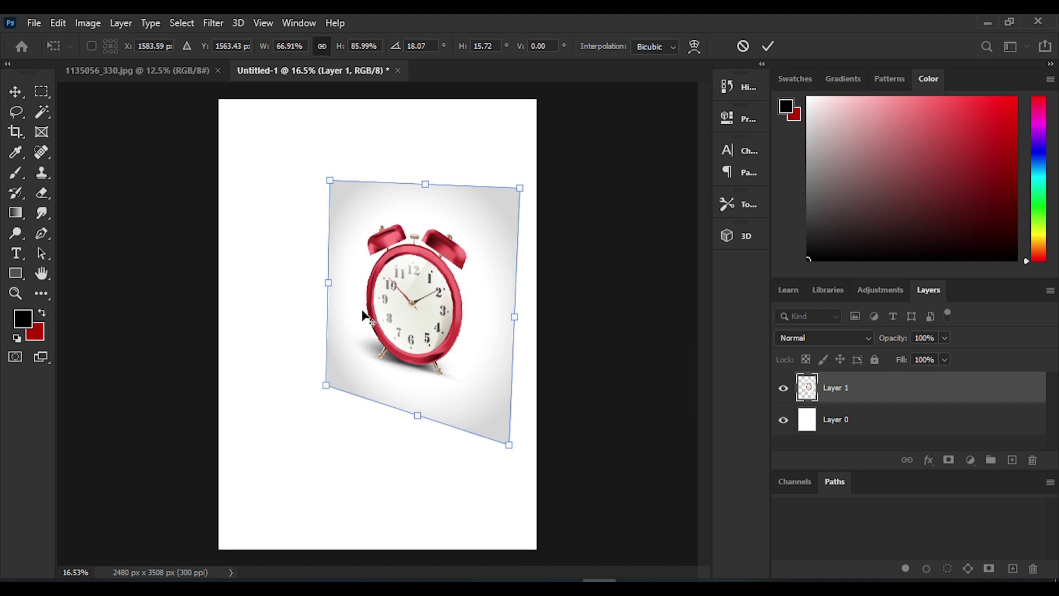
{"action": "scroll", "coordinate": [363, 313], "scroll_direction": "up", "scroll_amount": 1}
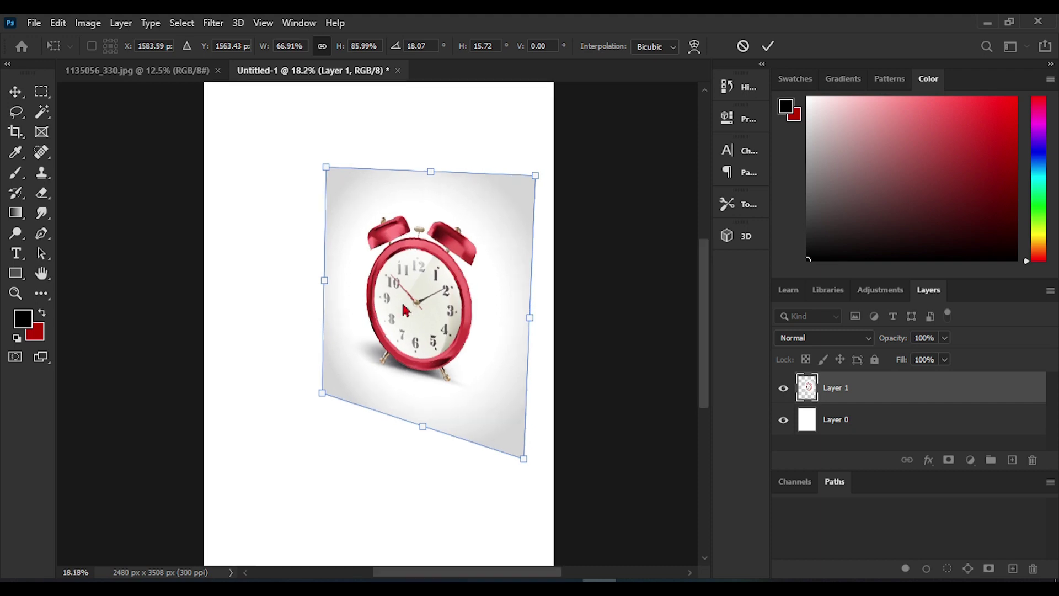
{"action": "mouse_move", "coordinate": [443, 319]}
{"action": "left_mouse_down"}
{"action": "mouse_move", "coordinate": [437, 312]}
{"action": "mouse_move", "coordinate": [431, 323]}
{"action": "left_mouse_up"}
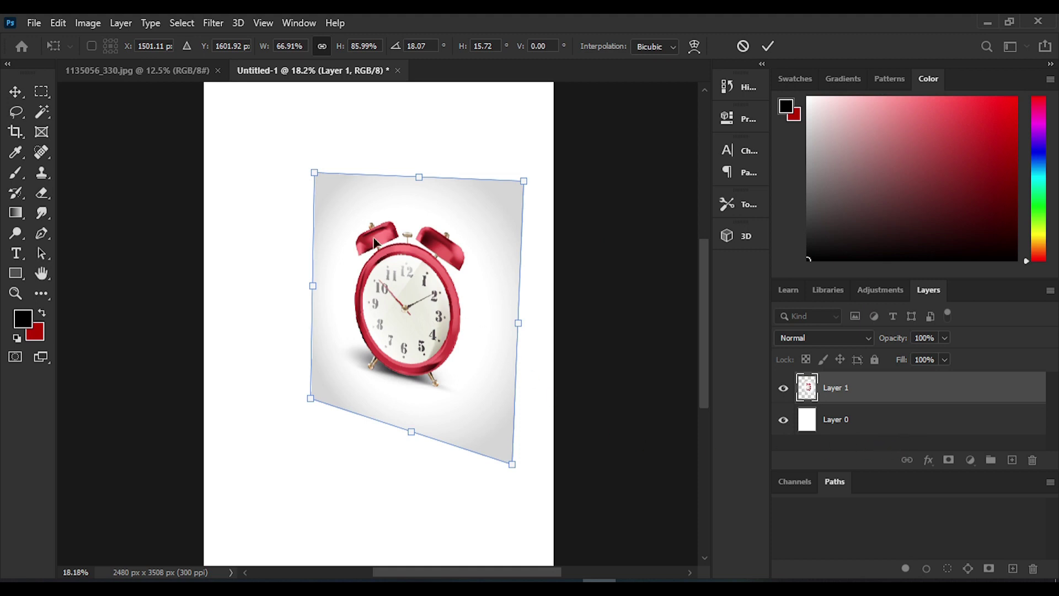
{"action": "left_click_drag", "start_coordinate": [314, 174], "coordinate": [313, 188]}
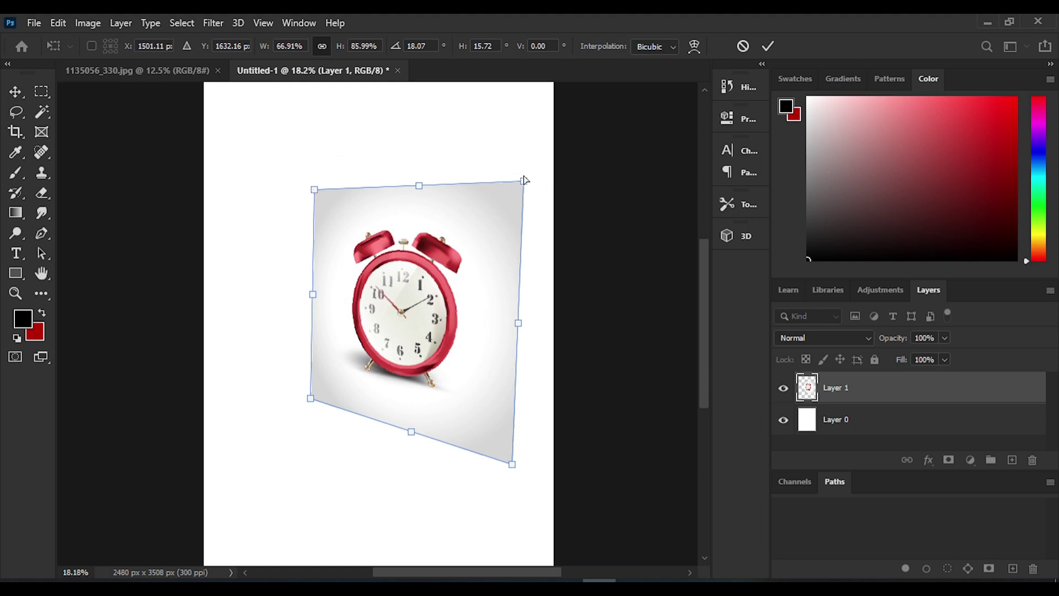
{"action": "left_click_drag", "start_coordinate": [524, 181], "coordinate": [523, 178]}
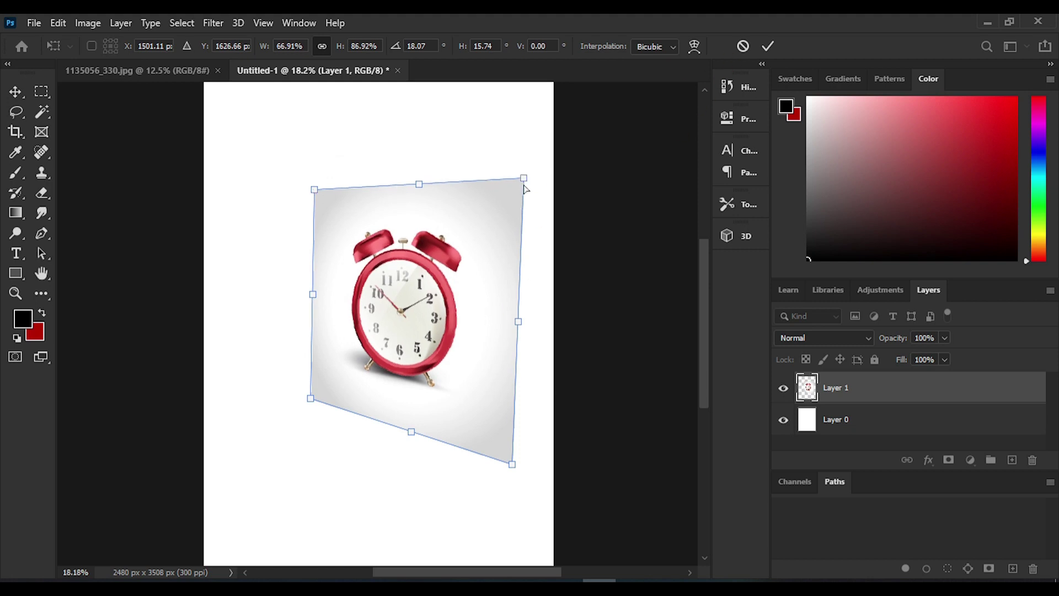
{"action": "left_click", "coordinate": [770, 47]}
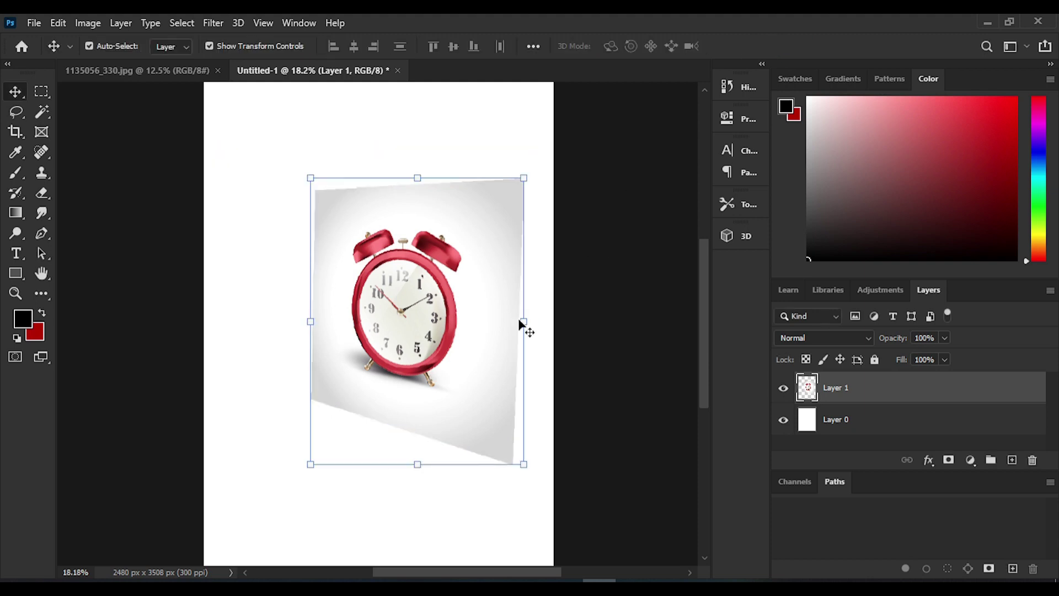
Move the distorted clock layer left toward the middle of the page and turn off Show Transform Controls.
{"action": "right_click", "coordinate": [404, 261]}
{"action": "right_click", "coordinate": [383, 305]}
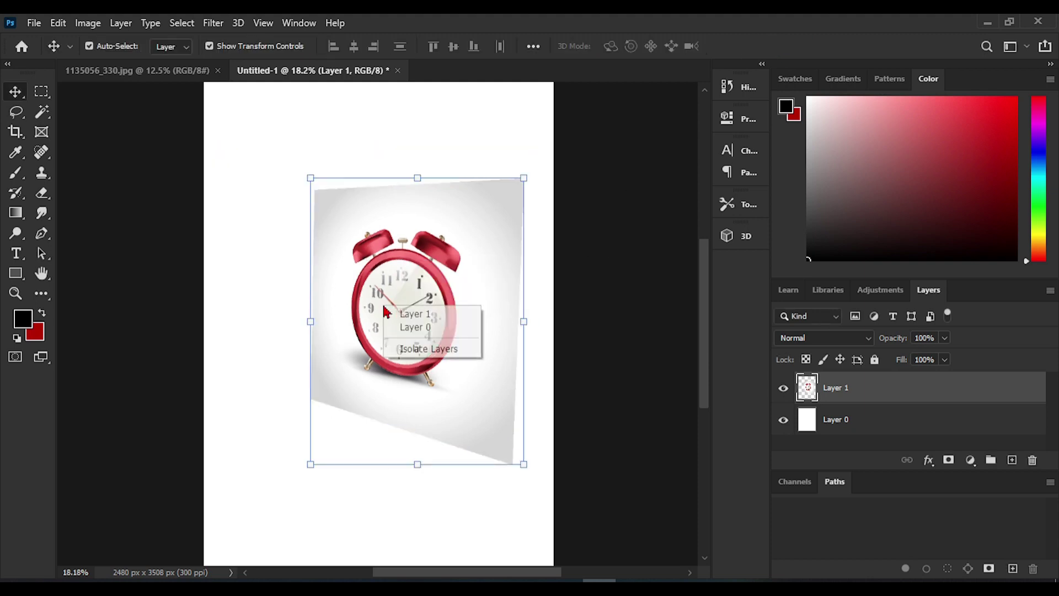
{"action": "left_click", "coordinate": [385, 264]}
{"action": "key", "text": "ctrl+t"}
{"action": "left_click_drag", "start_coordinate": [413, 275], "coordinate": [385, 275]}
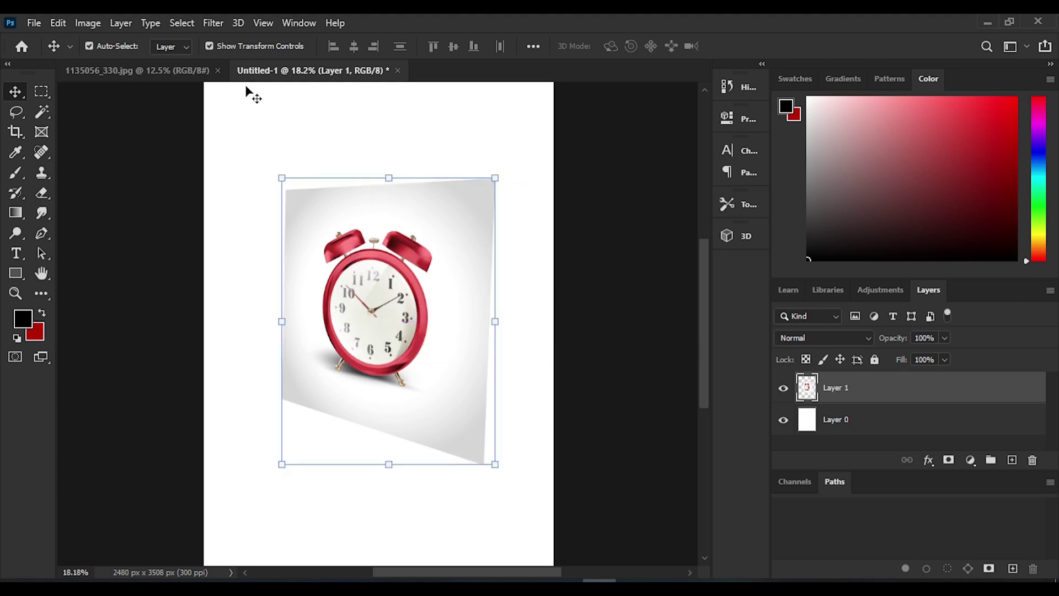
{"action": "left_click", "coordinate": [209, 46]}
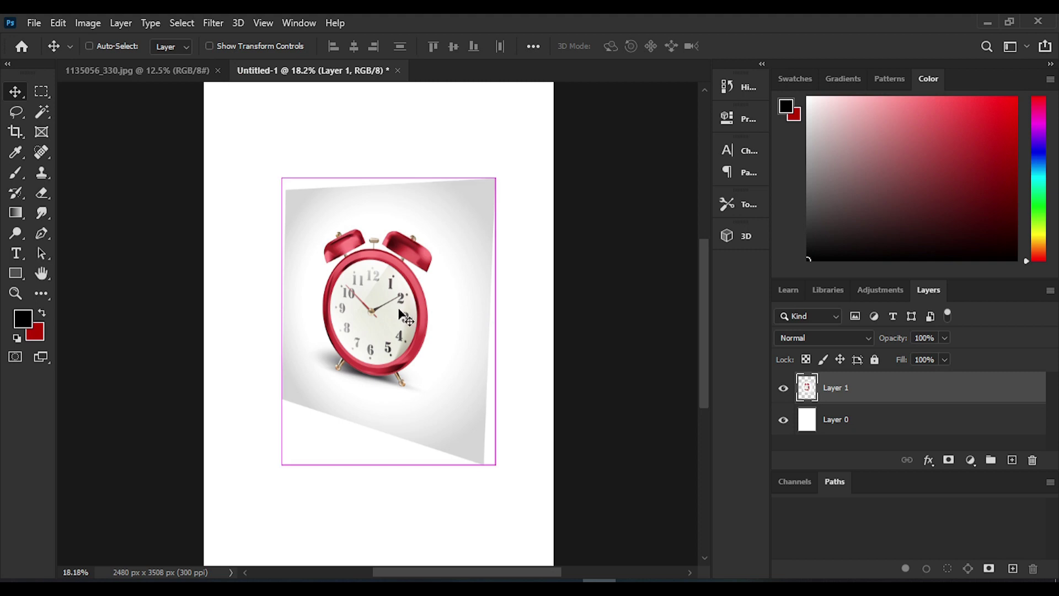
Apply a custom Warp to the clock layer, pulling its middle down and to the left so the picture's edges curve.
{"action": "key", "text": "ctrl+t"}
{"action": "right_click", "coordinate": [384, 287]}
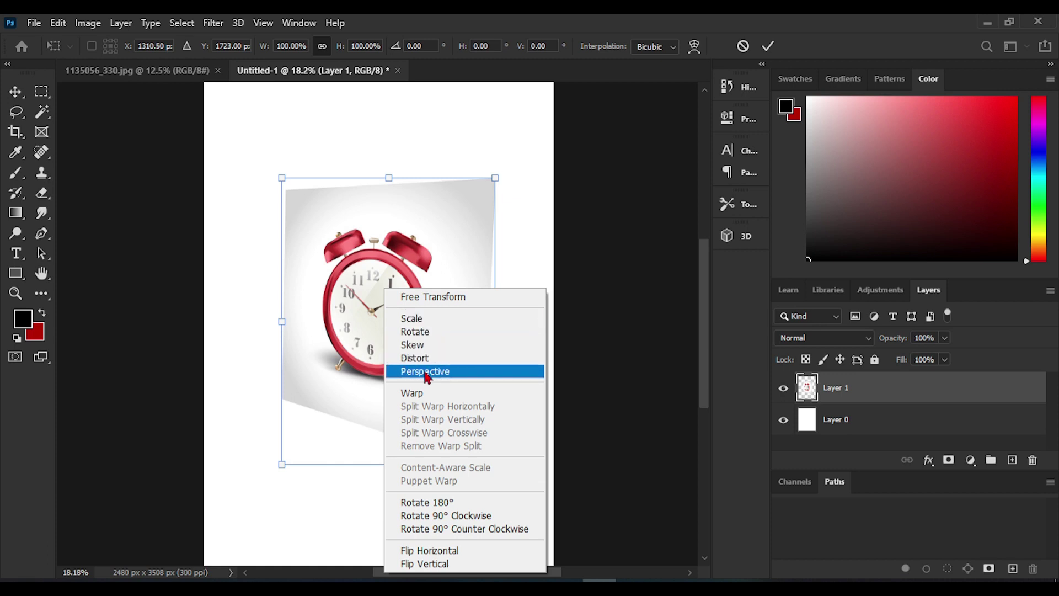
{"action": "left_click", "coordinate": [424, 395]}
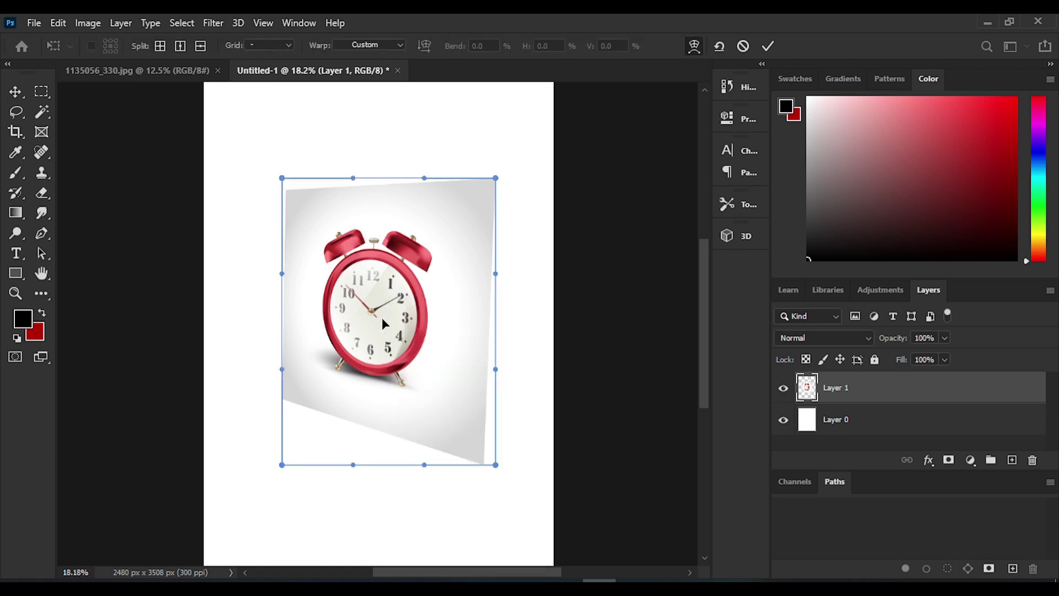
{"action": "left_click_drag", "start_coordinate": [381, 318], "coordinate": [388, 361]}
{"action": "mouse_move", "coordinate": [384, 332]}
{"action": "left_mouse_down"}
{"action": "mouse_move", "coordinate": [390, 307]}
{"action": "mouse_move", "coordinate": [369, 362]}
{"action": "mouse_move", "coordinate": [370, 347]}
{"action": "left_mouse_up"}
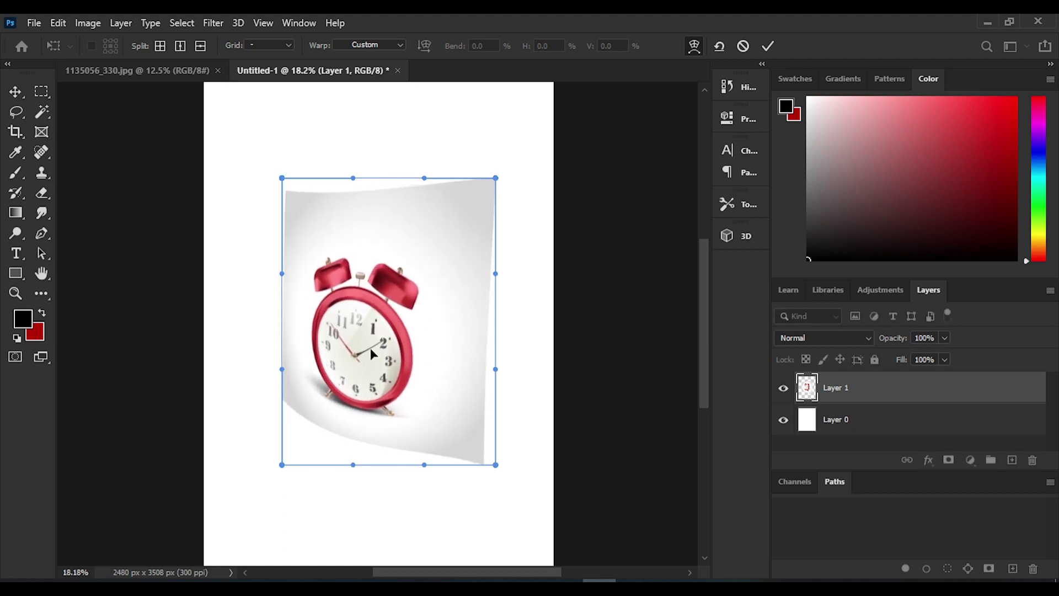
{"action": "left_click", "coordinate": [768, 47]}
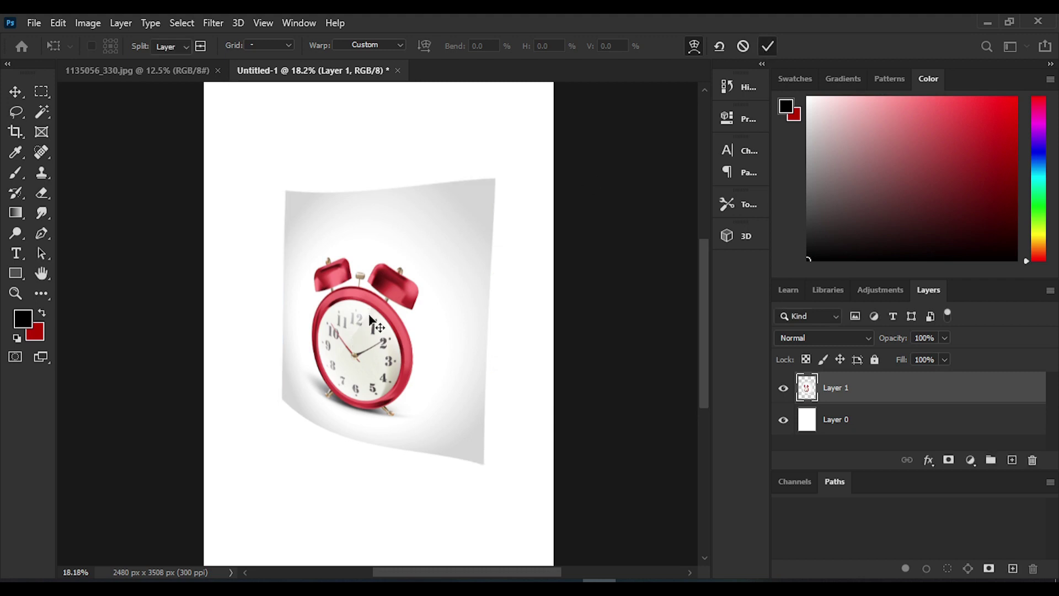
{"action": "key", "text": "ctrl"}
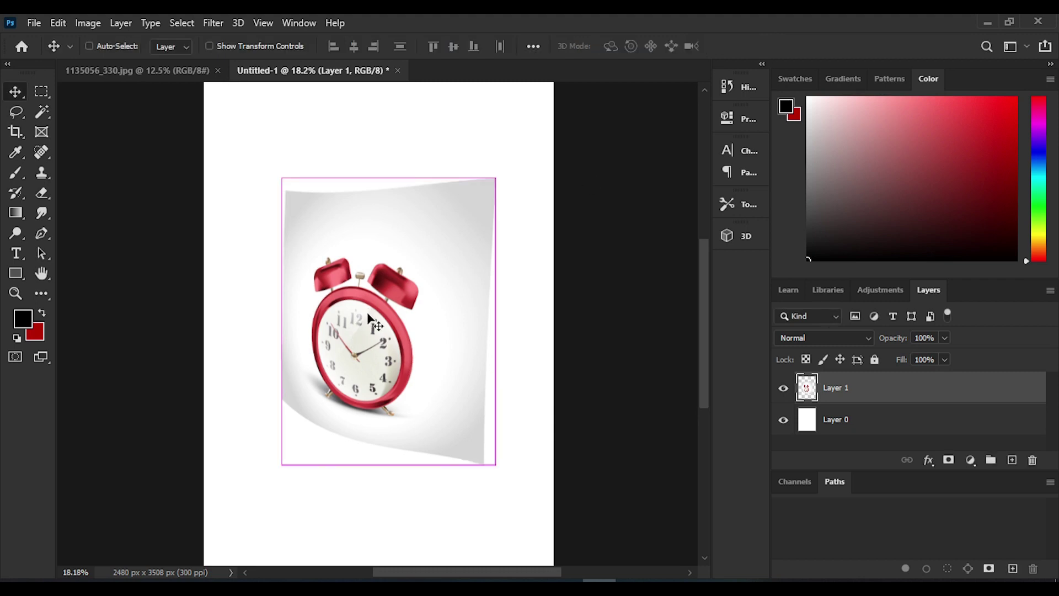
Skew the warped clock layer with Free Transform, moving it up and raising its lower-left corner, and apply the transform.
{"action": "key", "text": "ctrl+t"}
{"action": "right_click", "coordinate": [366, 311]}
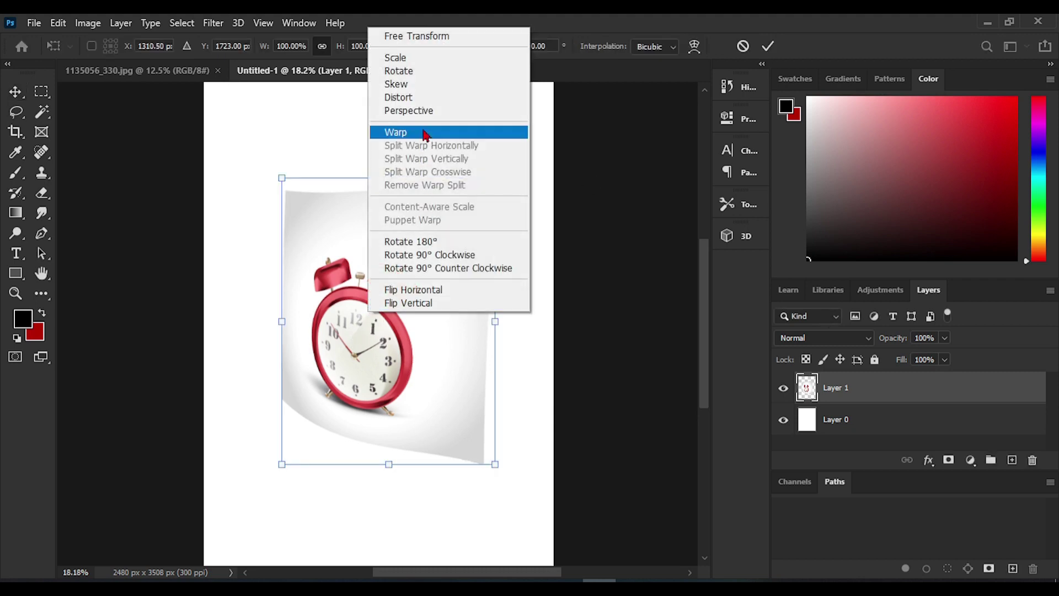
{"action": "left_click", "coordinate": [415, 84]}
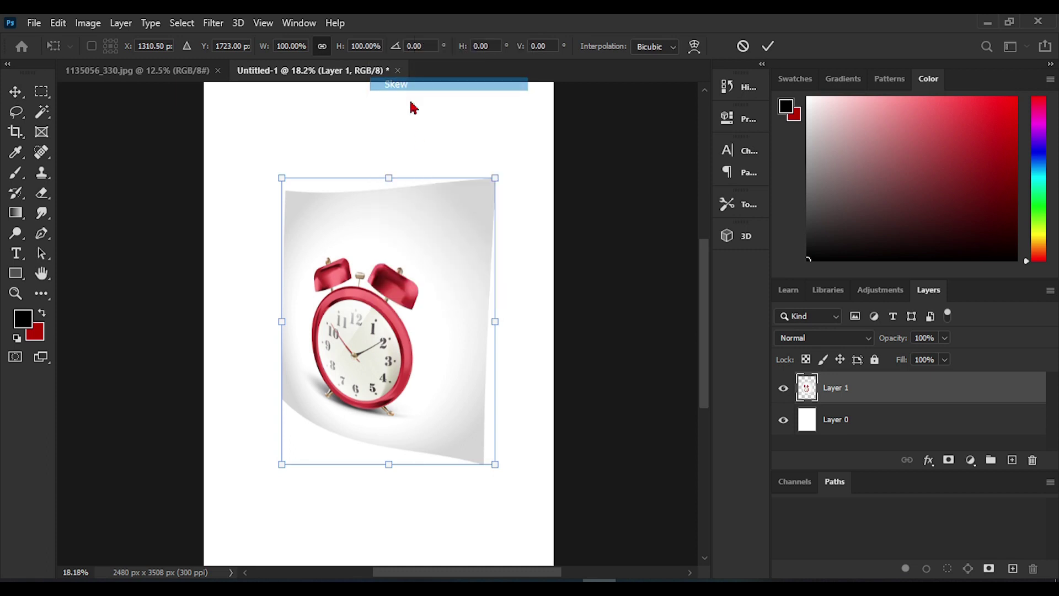
{"action": "left_click_drag", "start_coordinate": [372, 359], "coordinate": [379, 317]}
{"action": "left_click_drag", "start_coordinate": [291, 424], "coordinate": [392, 317]}
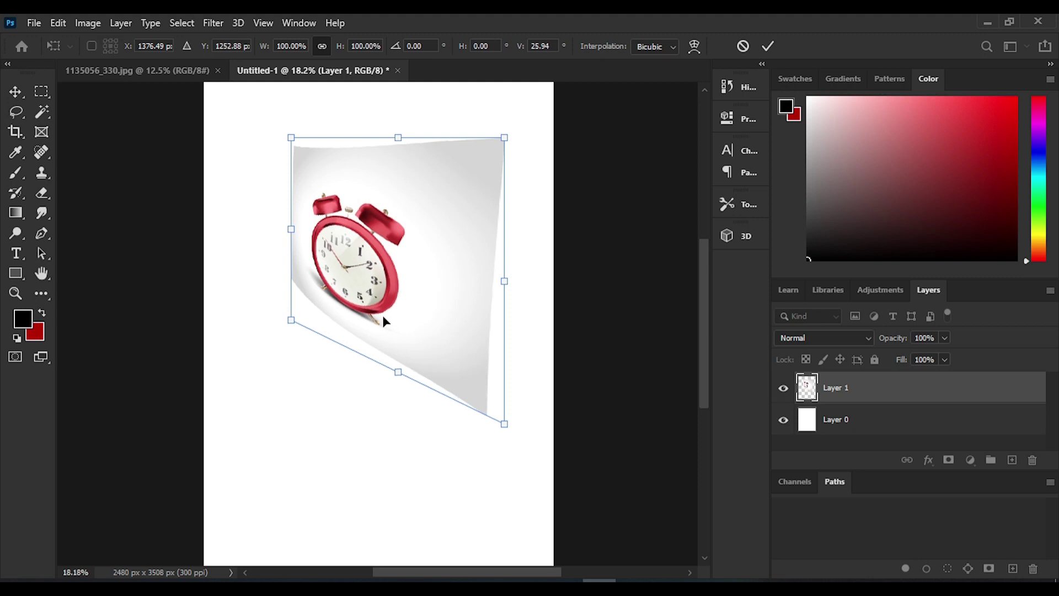
{"action": "left_click_drag", "start_coordinate": [292, 325], "coordinate": [292, 346]}
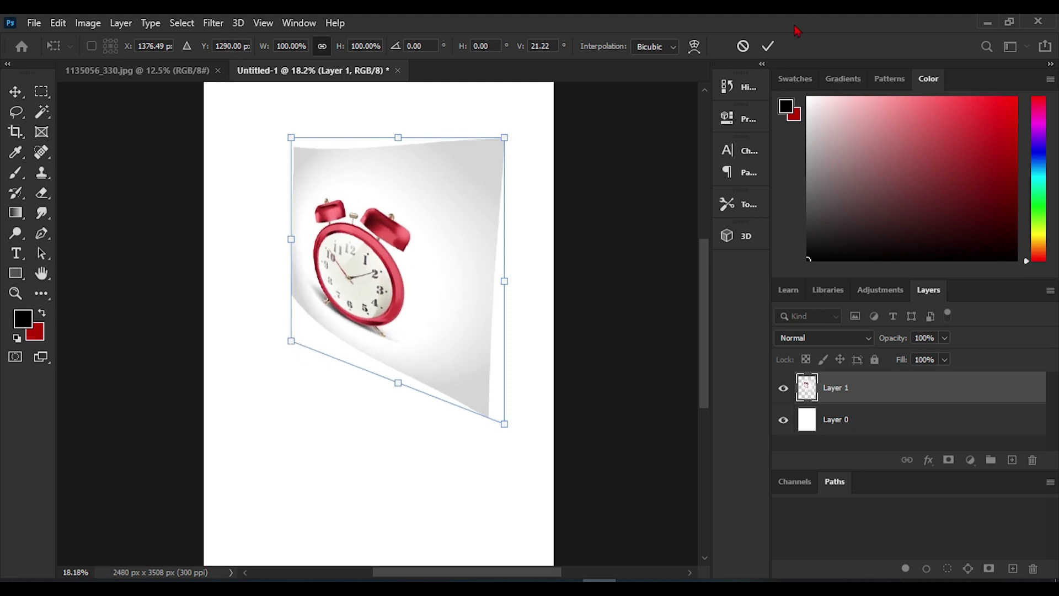
{"action": "left_click", "coordinate": [768, 45]}
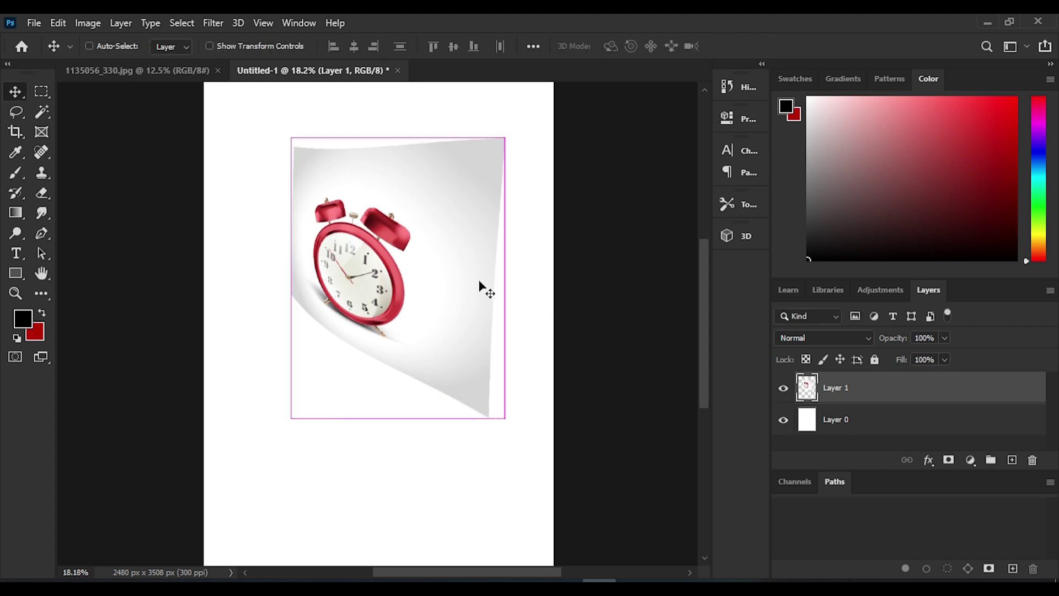
Undo the skew and the warp on the clock layer and move the layer slightly up and to the left.
{"action": "key", "text": "ctrl+z"}
{"action": "key", "text": "ctrl+z"}
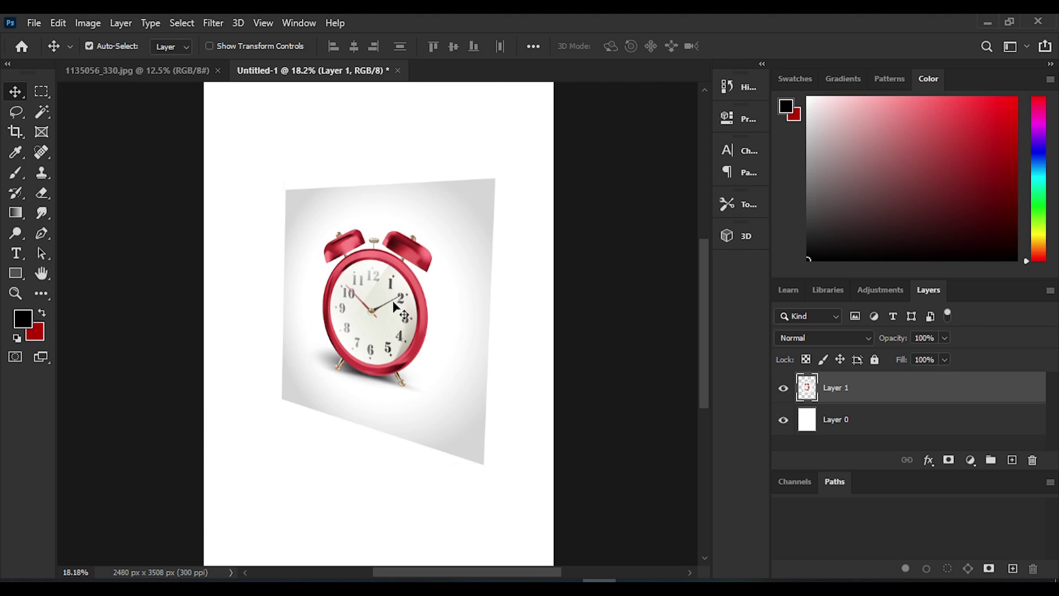
{"action": "left_click_drag", "start_coordinate": [402, 318], "coordinate": [392, 305]}
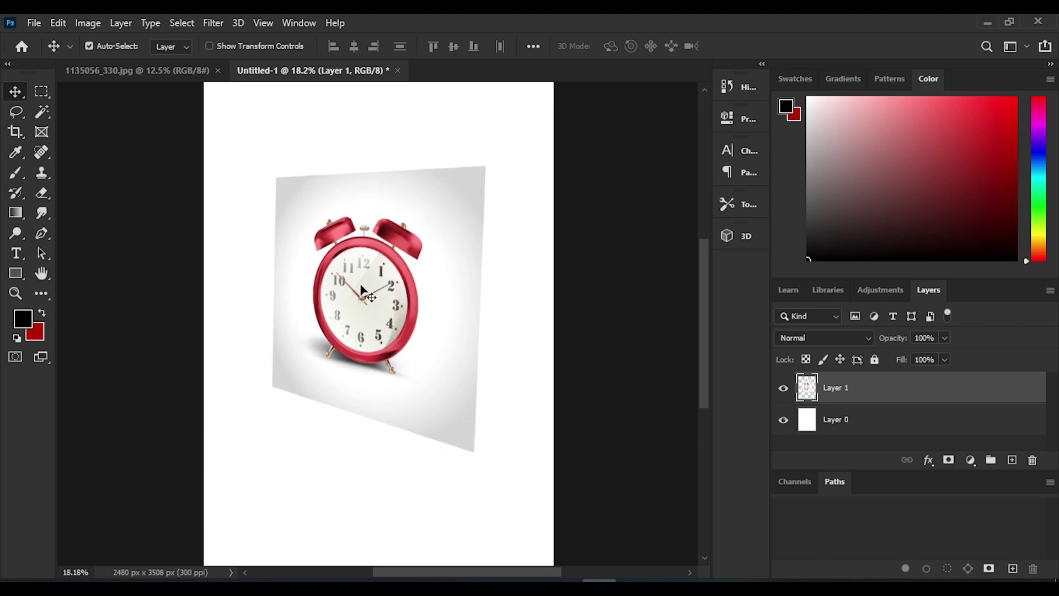
Examine the available marquee tool variants and choose the Rectangular Marquee tool.
{"action": "left_click", "coordinate": [41, 91]}
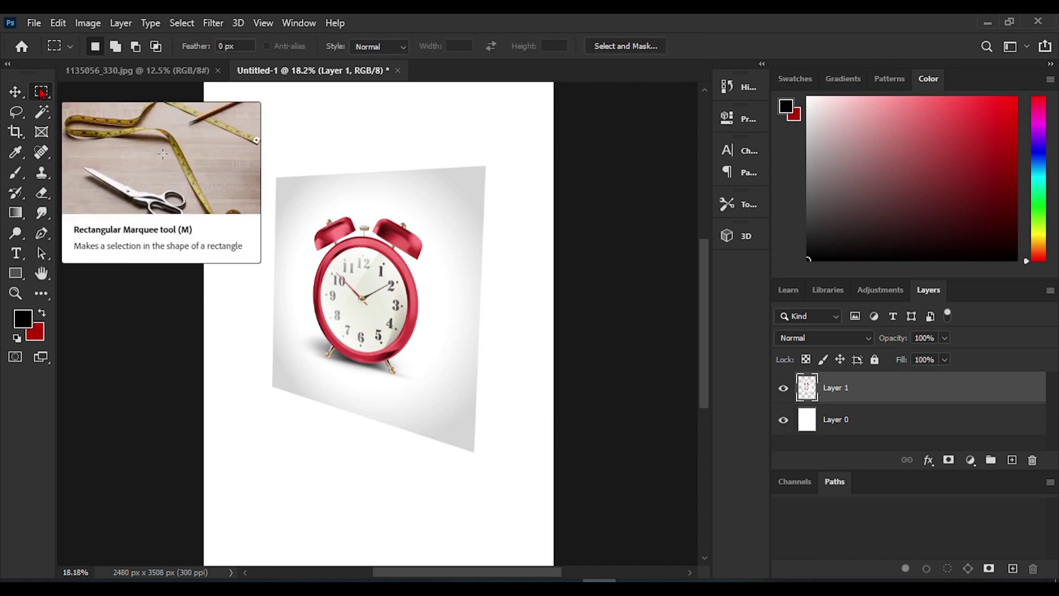
{"action": "right_click", "coordinate": [41, 92]}
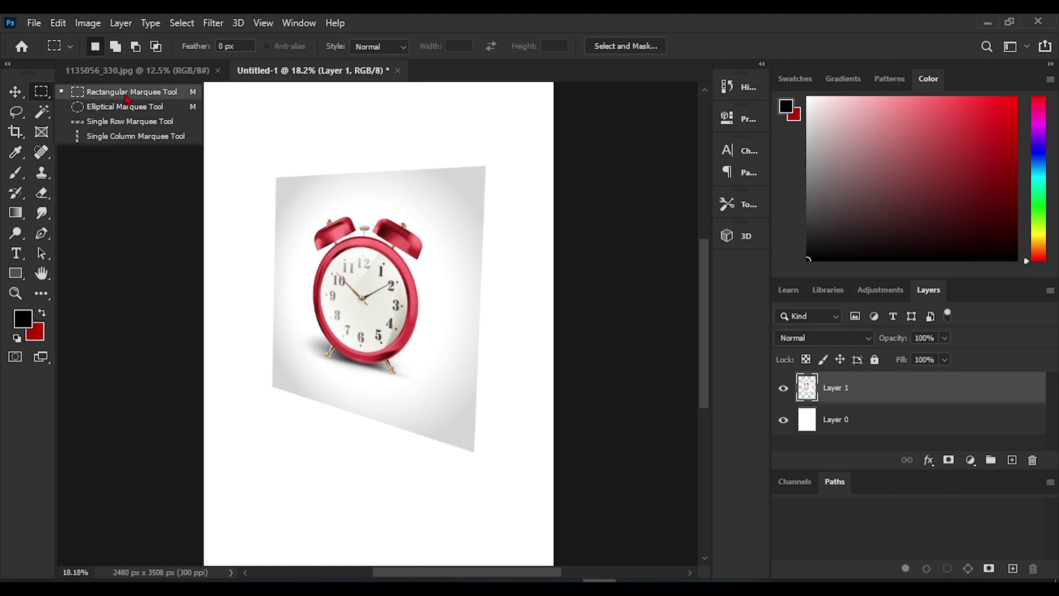
{"action": "left_click", "coordinate": [42, 95]}
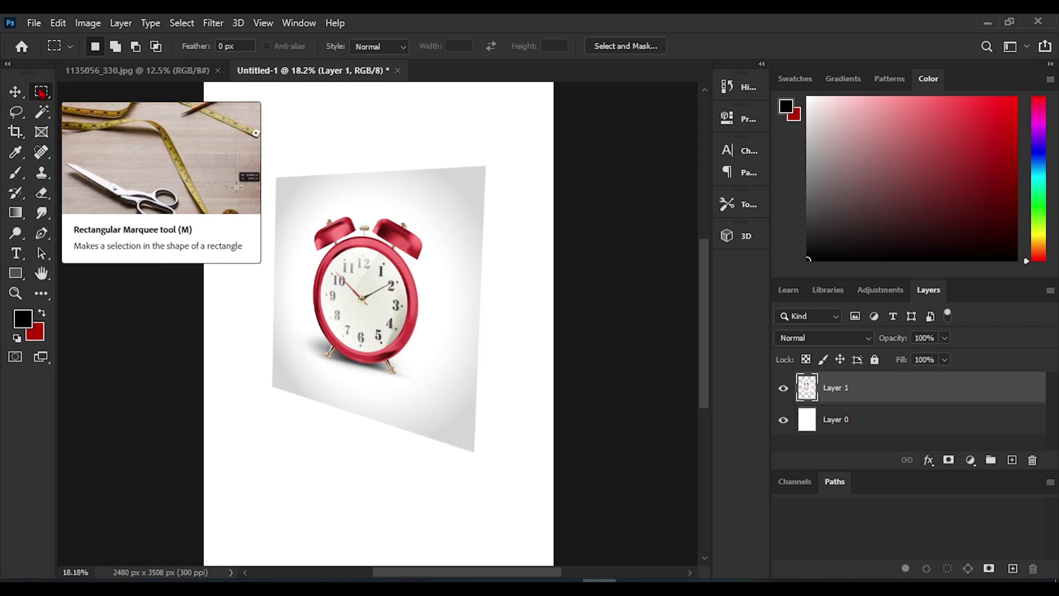
{"action": "right_click", "coordinate": [43, 94]}
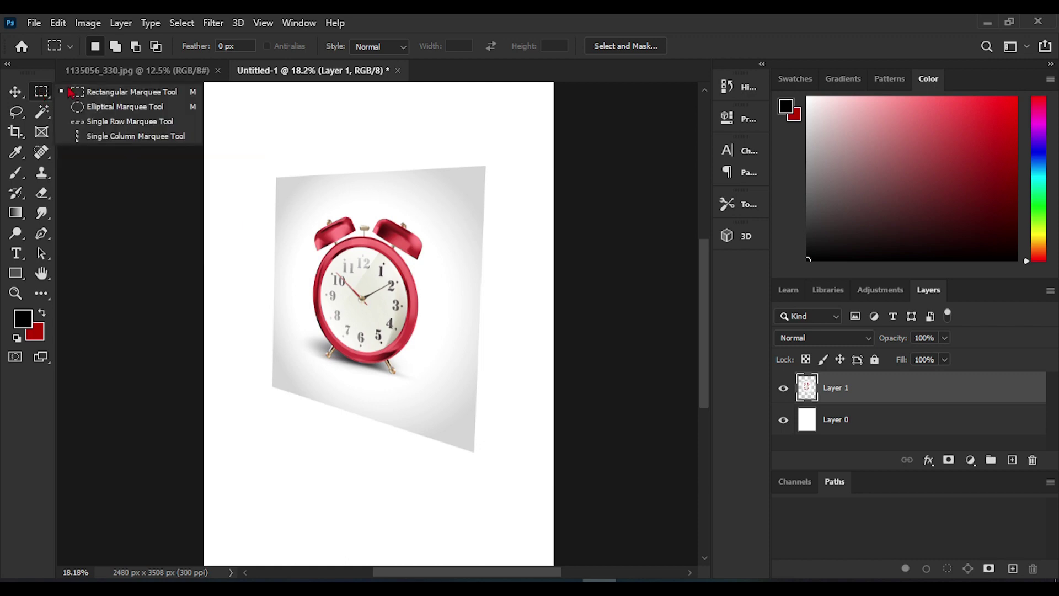
{"action": "left_click", "coordinate": [117, 96]}
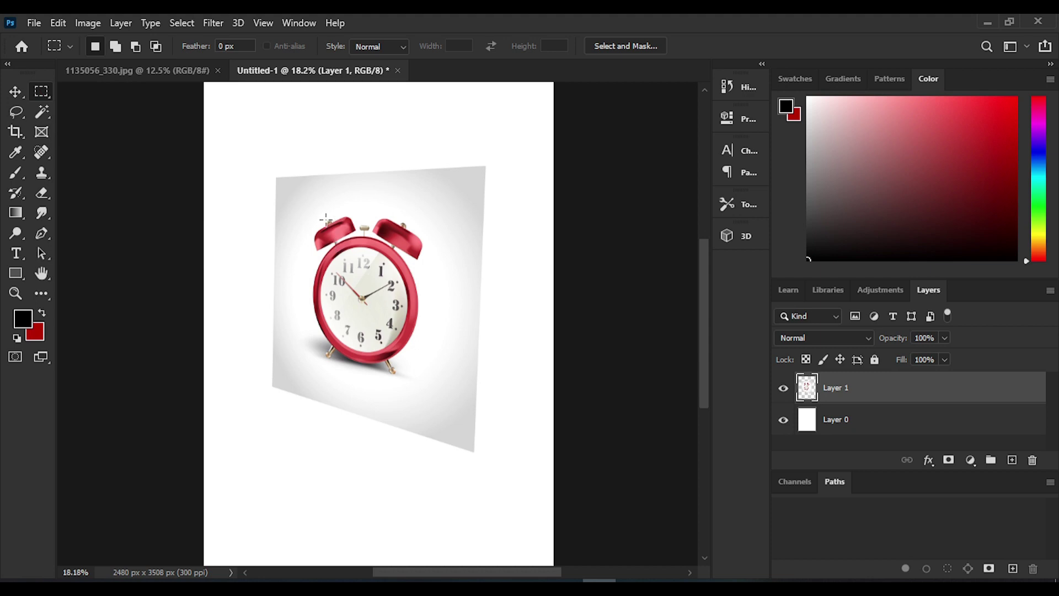
Delete the distorted clock layer from the document with the Move tool active.
{"action": "left_click", "coordinate": [15, 91]}
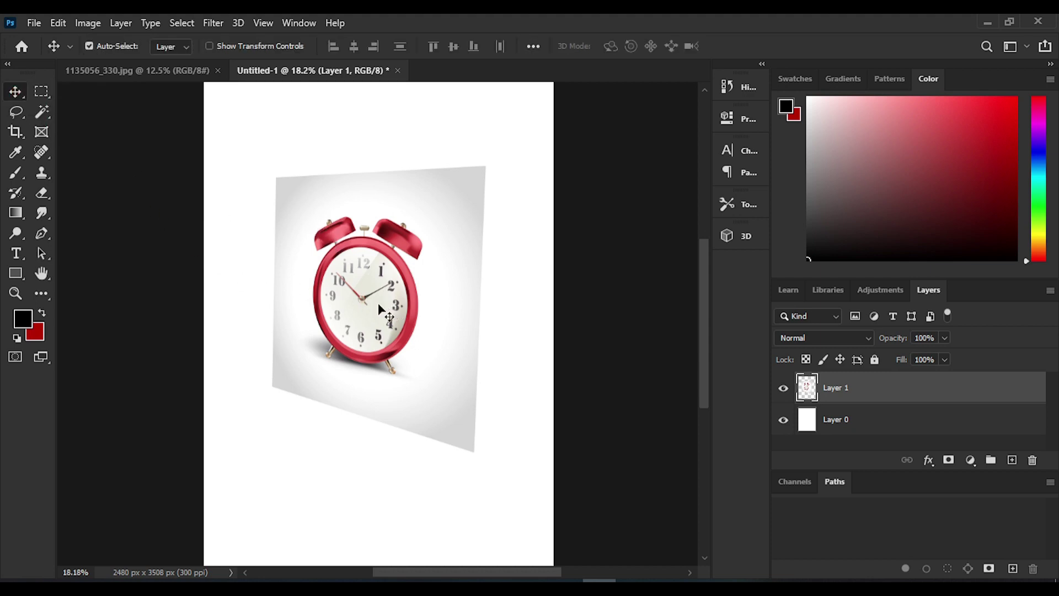
{"action": "key", "text": "Delete"}
Draw a tall rectangular marquee selection, move it right to the page's middle, and add an overlapping, slightly taller rectangle on its right side.
{"action": "left_click", "coordinate": [42, 91]}
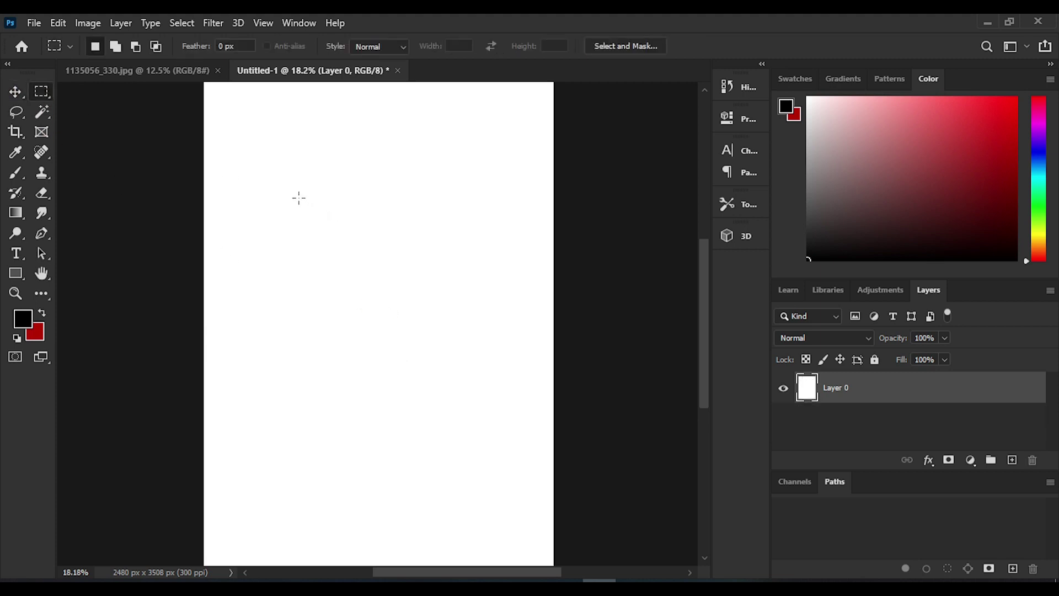
{"action": "left_click_drag", "start_coordinate": [292, 191], "coordinate": [367, 389]}
{"action": "left_click_drag", "start_coordinate": [366, 387], "coordinate": [426, 393]}
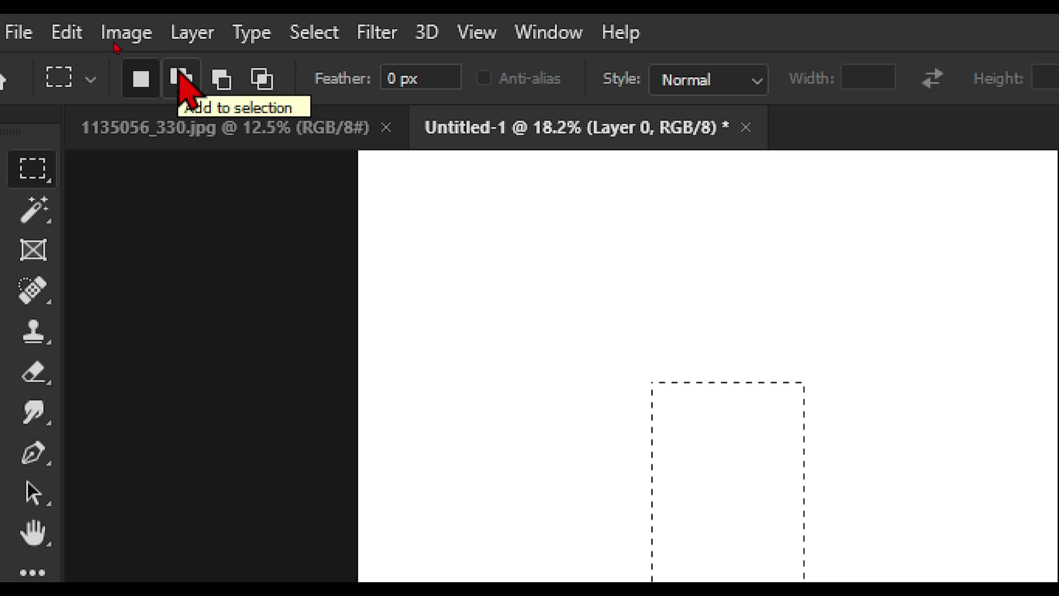
{"action": "left_click", "coordinate": [182, 79]}
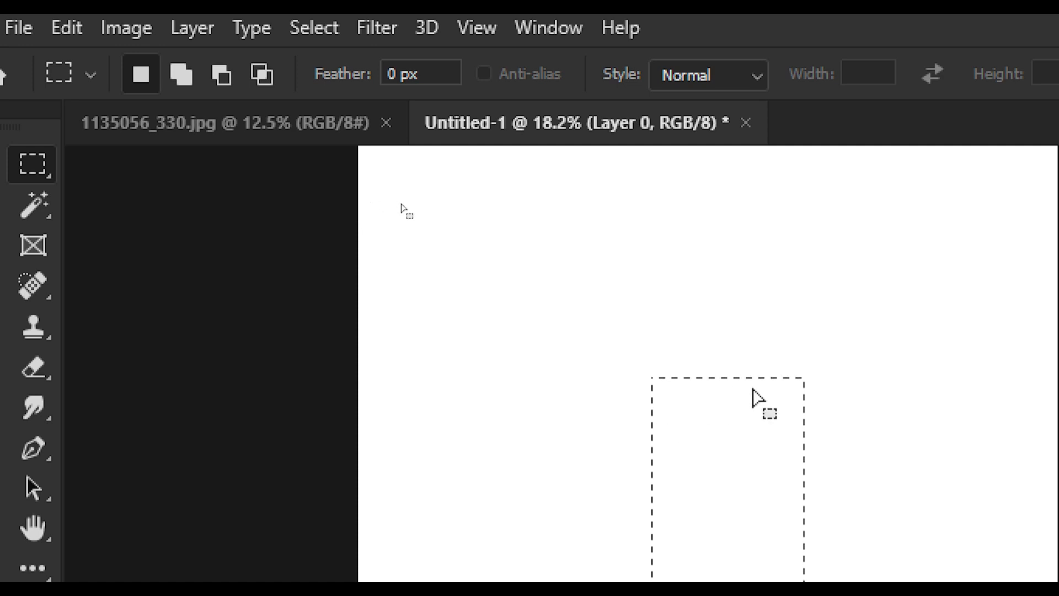
{"action": "scroll", "coordinate": [747, 411], "scroll_direction": "down", "scroll_amount": 2}
{"action": "scroll", "coordinate": [610, 421], "scroll_direction": "up", "scroll_amount": 1}
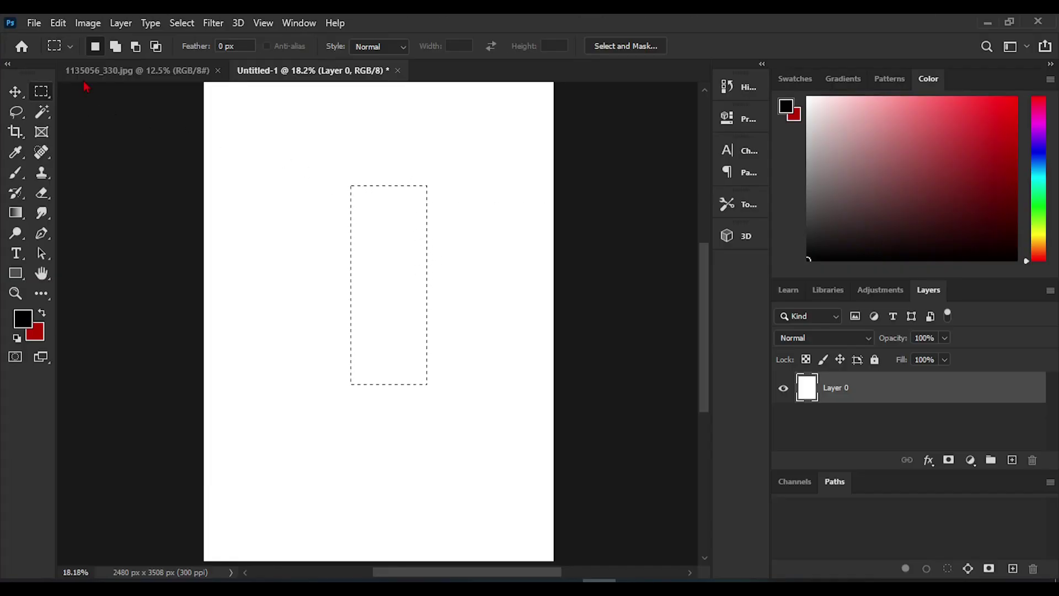
{"action": "left_click", "coordinate": [115, 48]}
{"action": "left_click_drag", "start_coordinate": [421, 176], "coordinate": [473, 403]}
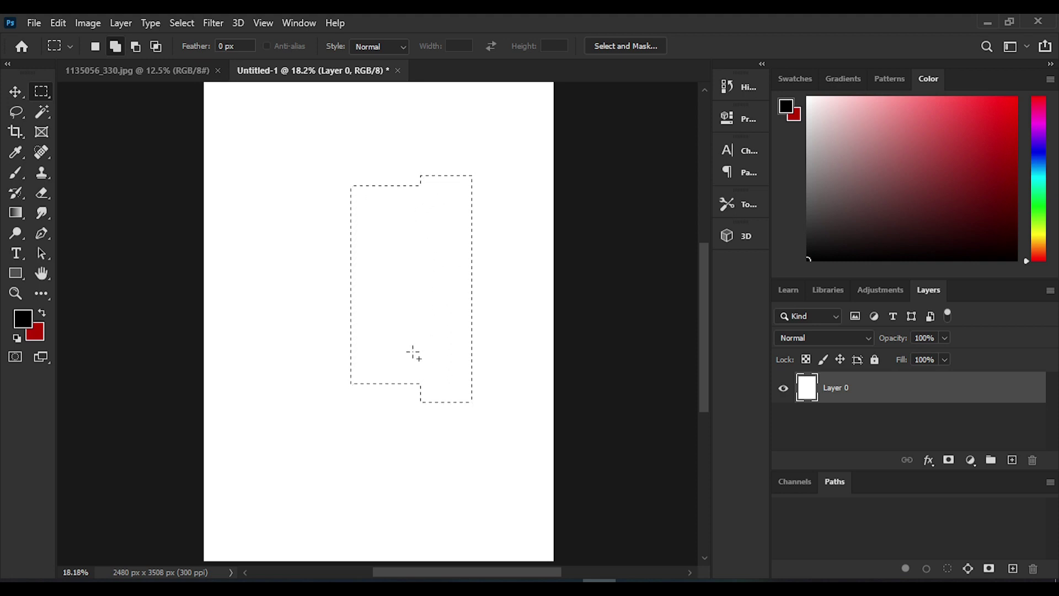
Subtract the protruding strip at the upper right from the combined selection to make its top edge straight.
{"action": "left_click", "coordinate": [135, 47]}
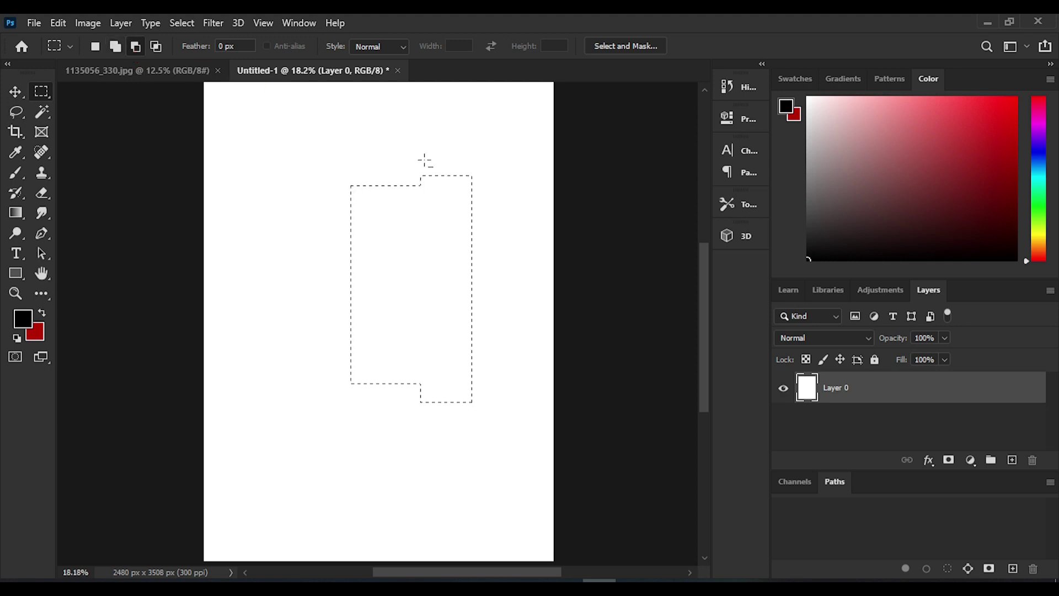
{"action": "scroll", "coordinate": [419, 170], "scroll_direction": "up", "scroll_amount": 2}
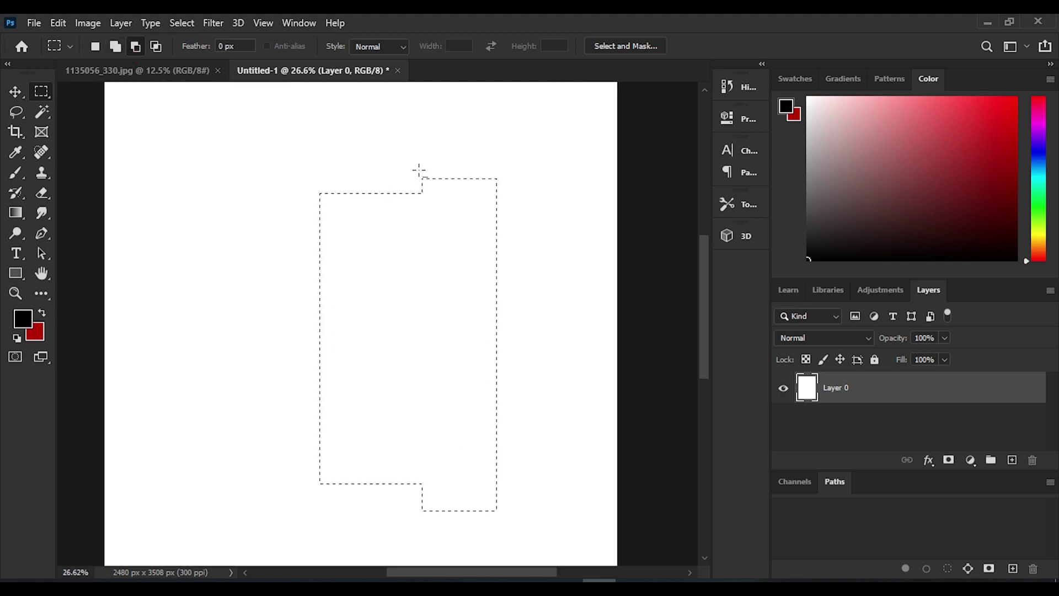
{"action": "scroll", "coordinate": [419, 170], "scroll_direction": "up", "scroll_amount": 3}
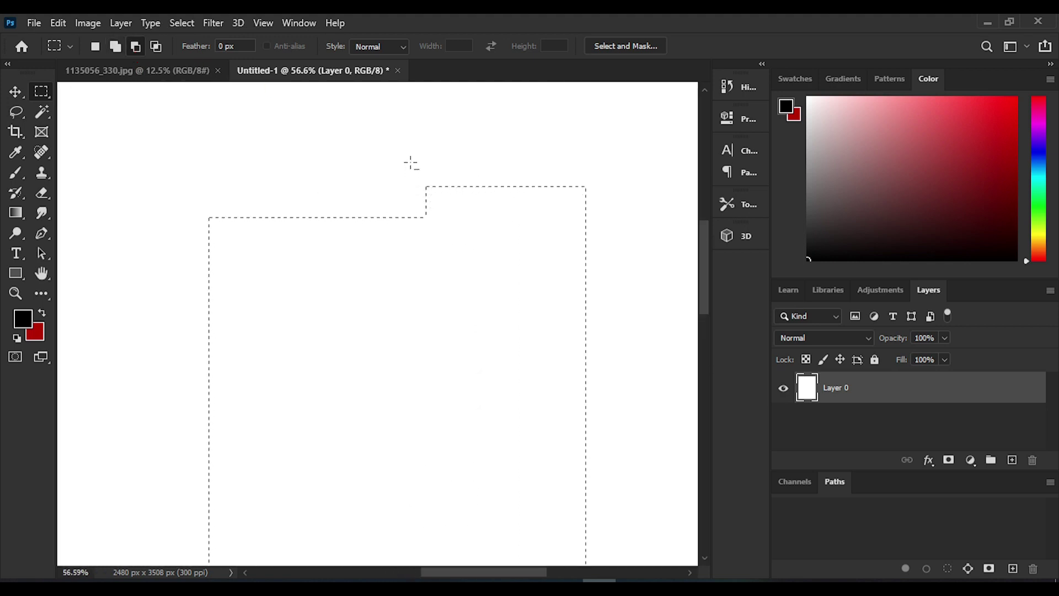
{"action": "left_click_drag", "start_coordinate": [424, 203], "coordinate": [596, 221]}
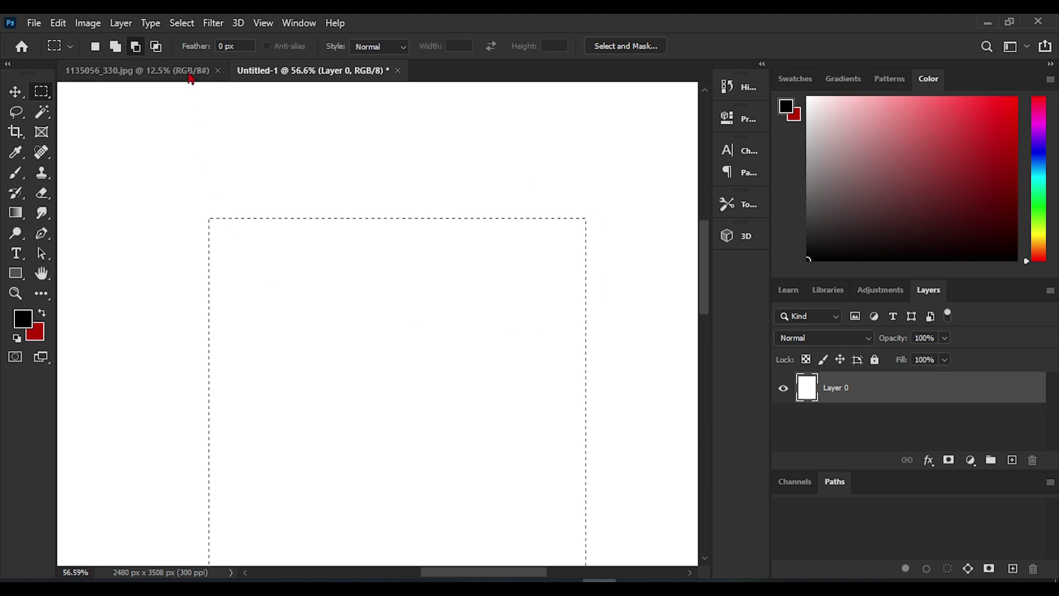
Try to intersect the selection with a tall, narrow rectangle drawn inside its right side.
{"action": "left_click", "coordinate": [157, 47]}
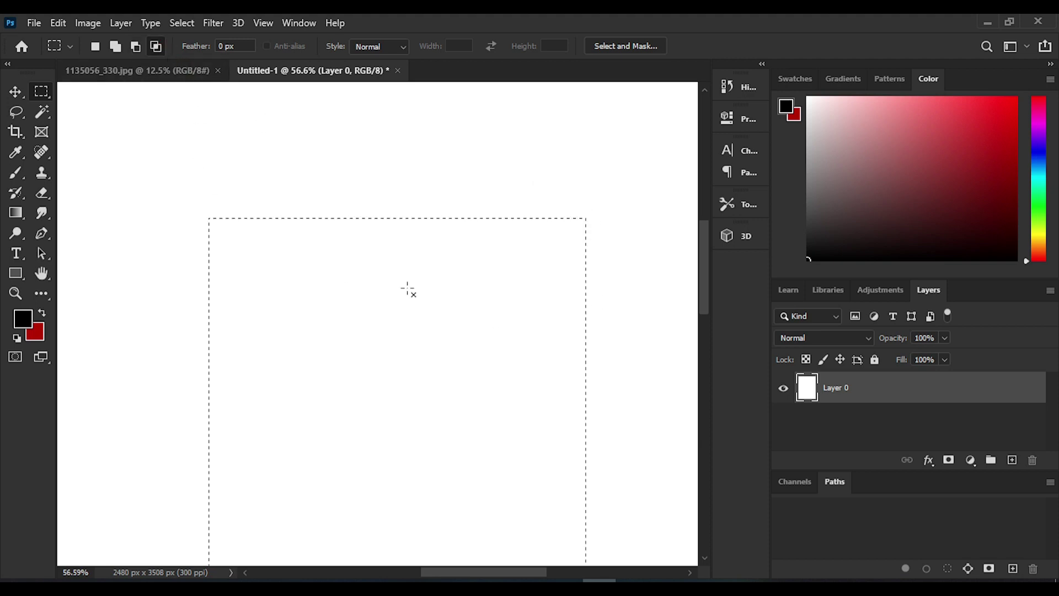
{"action": "scroll", "coordinate": [443, 330], "scroll_direction": "down", "scroll_amount": 3}
{"action": "scroll", "coordinate": [443, 330], "scroll_direction": "down", "scroll_amount": 2}
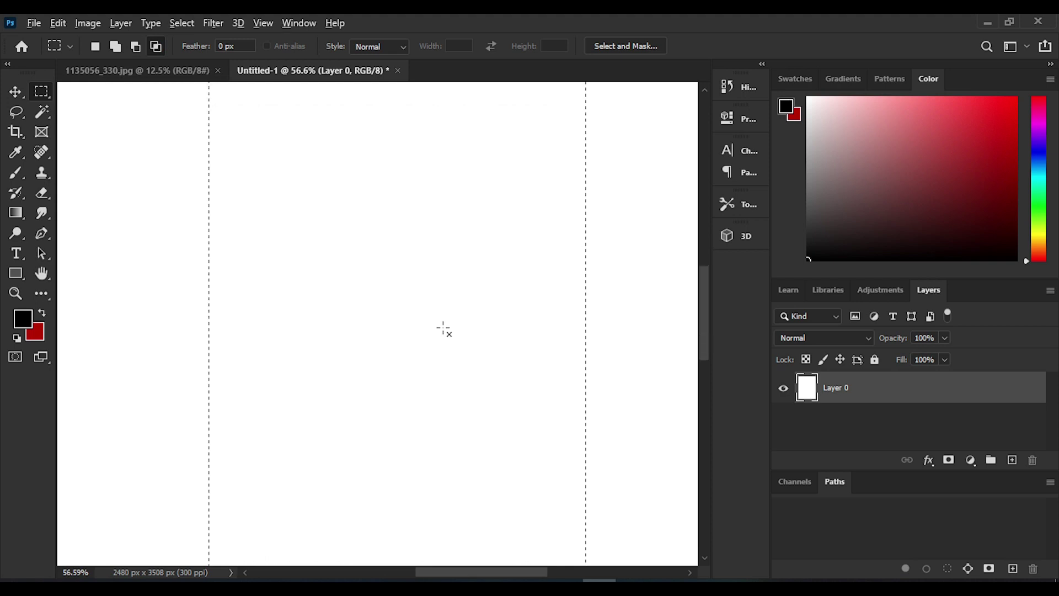
{"action": "scroll", "coordinate": [445, 318], "scroll_direction": "down", "scroll_amount": 3}
{"action": "left_click_drag", "start_coordinate": [506, 99], "coordinate": [578, 493]}
{"action": "scroll", "coordinate": [565, 475], "scroll_direction": "up", "scroll_amount": 2}
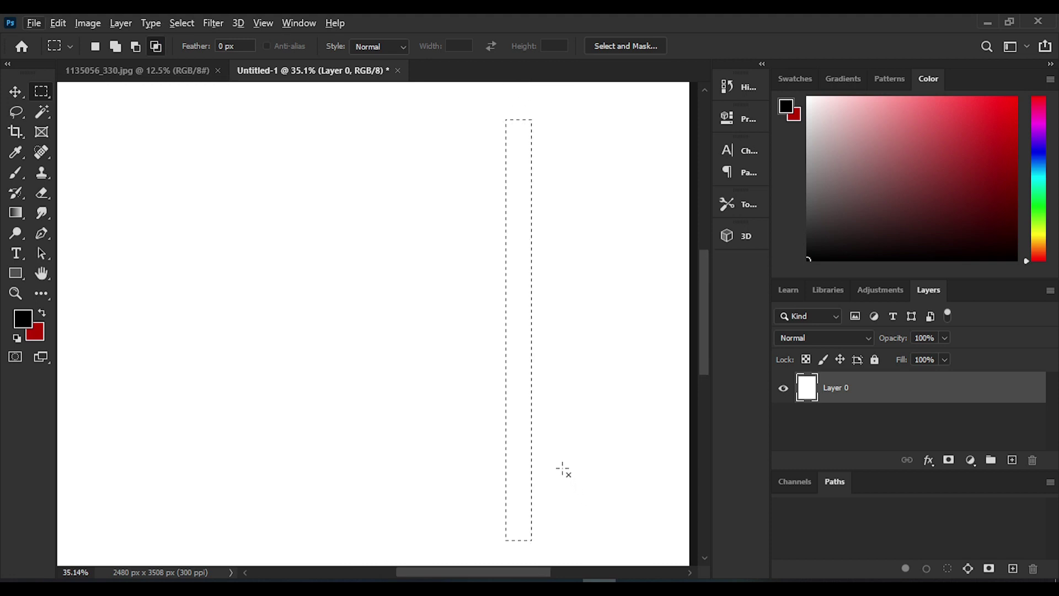
{"action": "scroll", "coordinate": [563, 469], "scroll_direction": "down", "scroll_amount": 1}
{"action": "scroll", "coordinate": [563, 469], "scroll_direction": "down", "scroll_amount": 1}
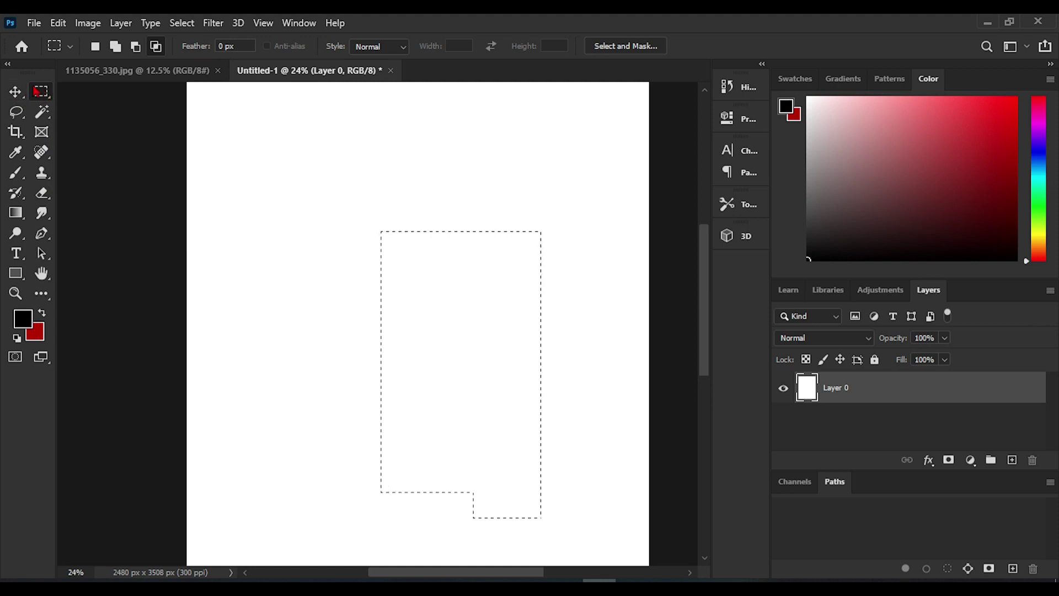
Return the marquee to New selection mode and deselect the stepped selection.
{"action": "left_click", "coordinate": [95, 47]}
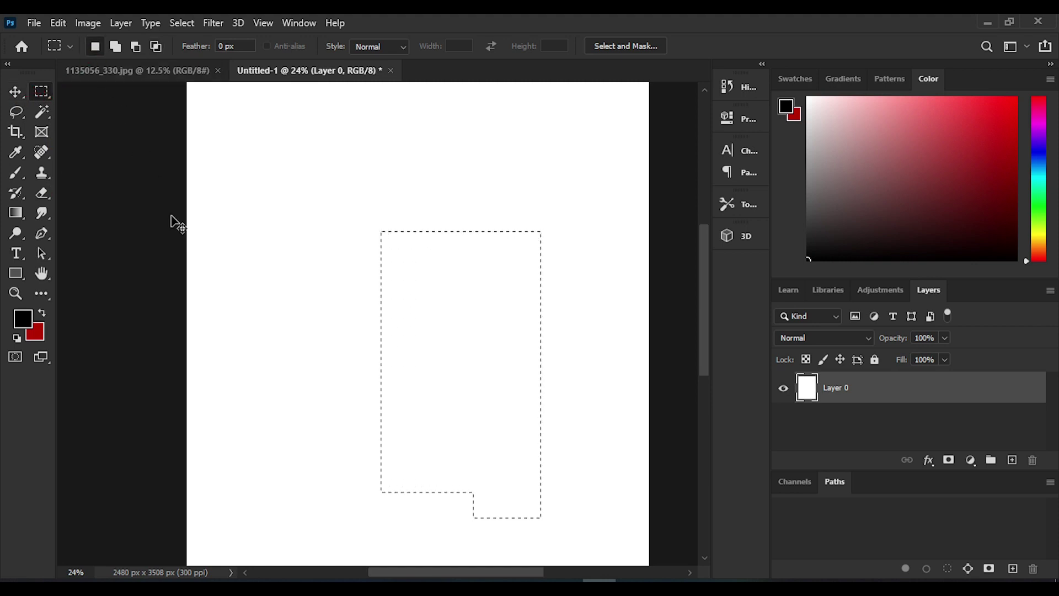
{"action": "scroll", "coordinate": [405, 292], "scroll_direction": "down", "scroll_amount": 1}
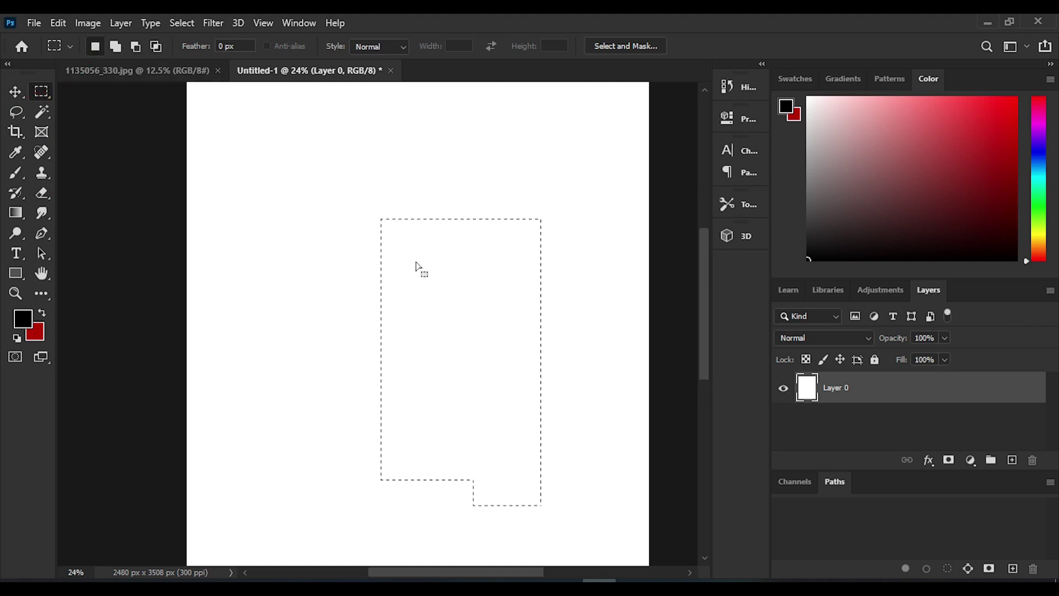
{"action": "left_click", "coordinate": [466, 430]}
{"action": "scroll", "coordinate": [401, 336], "scroll_direction": "down", "scroll_amount": 1}
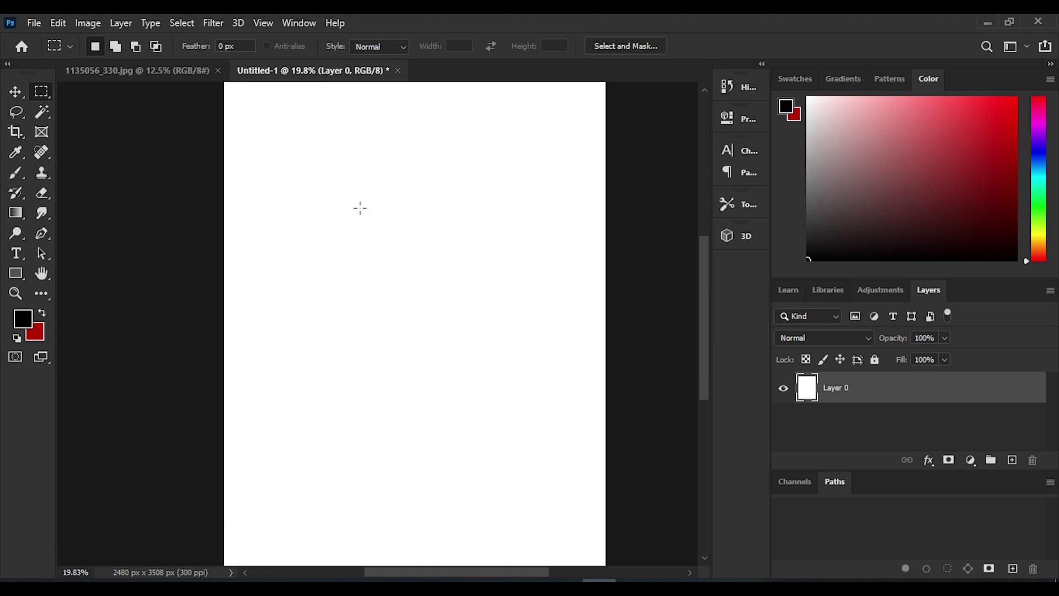
Build a cross-shaped selection in the page's middle from a wide horizontal rectangle and an added tall vertical rectangle.
{"action": "left_click_drag", "start_coordinate": [359, 208], "coordinate": [420, 402]}
{"action": "left_click_drag", "start_coordinate": [287, 274], "coordinate": [549, 324]}
{"action": "key", "text": "ctrl+z"}
{"action": "left_click_drag", "start_coordinate": [371, 289], "coordinate": [528, 306]}
{"action": "key", "text": "shift"}
{"action": "left_click_drag", "start_coordinate": [395, 202], "coordinate": [440, 396]}
Reset the foreground and background colours to the default black and white and swap them so white is the foreground.
{"action": "key", "text": "d"}
{"action": "key", "text": "x"}
{"action": "key", "text": "x"}
{"action": "key", "text": "x"}
{"action": "key", "text": "x"}
{"action": "key", "text": "x"}
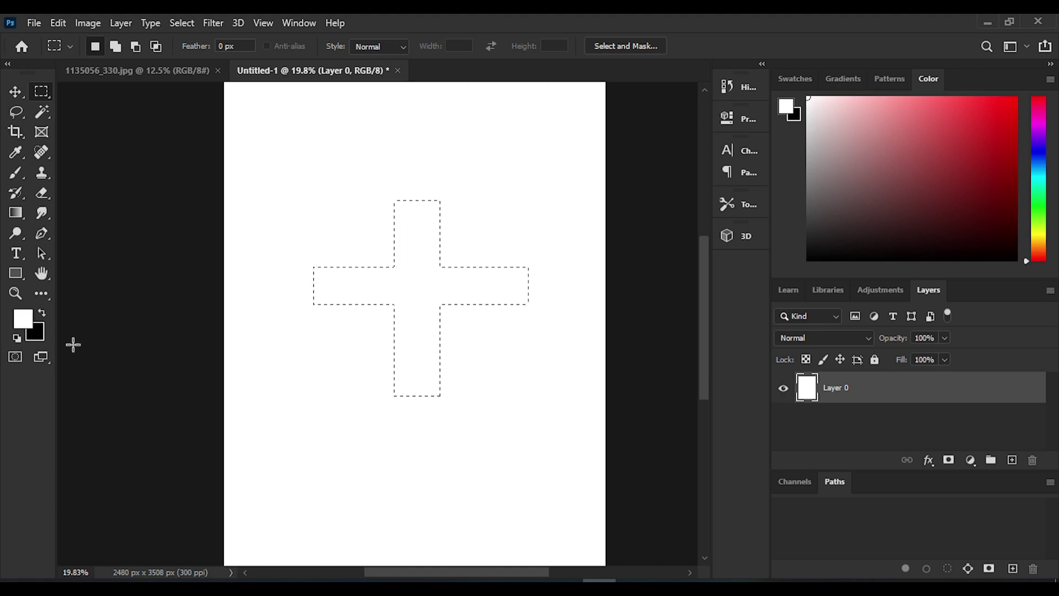
Set the foreground colour to red #ff1313 and fill the cross-shaped selection with the black background colour.
{"action": "left_click", "coordinate": [27, 323]}
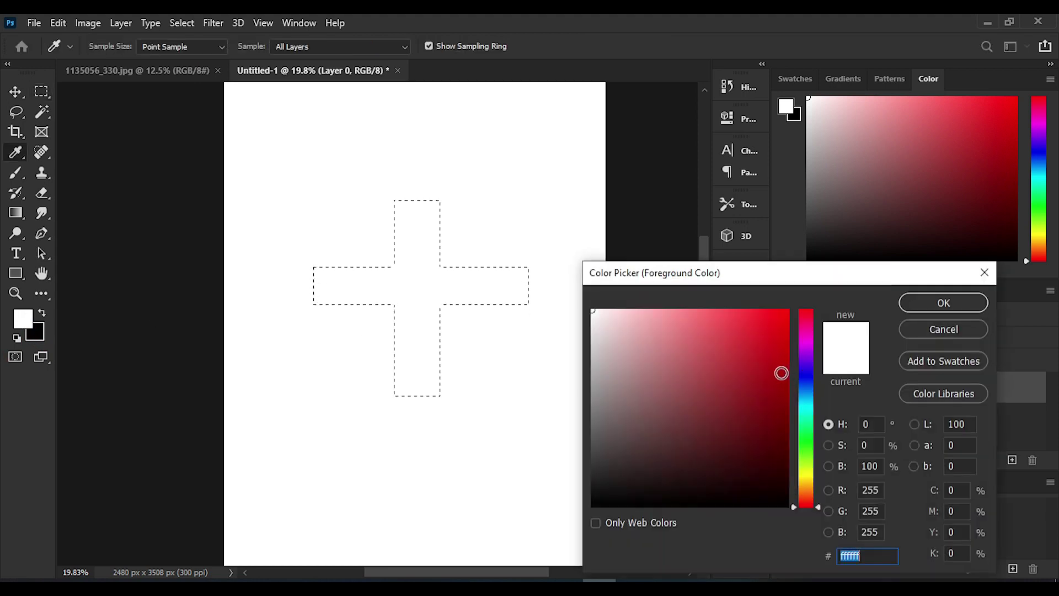
{"action": "left_click", "coordinate": [788, 341]}
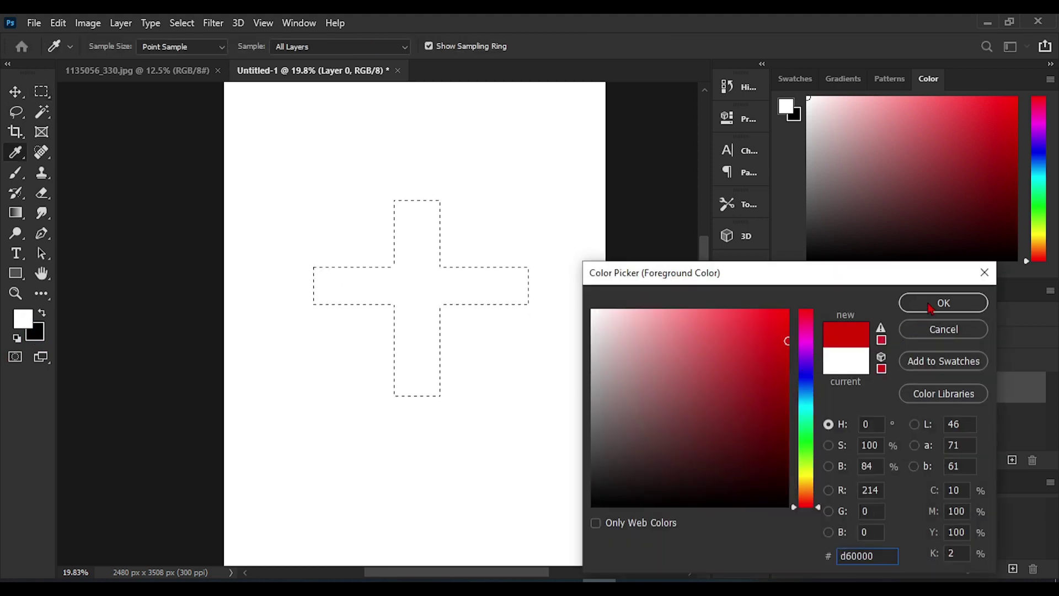
{"action": "mouse_move", "coordinate": [748, 331]}
{"action": "left_mouse_down"}
{"action": "mouse_move", "coordinate": [755, 307]}
{"action": "mouse_move", "coordinate": [775, 299]}
{"action": "left_mouse_up"}
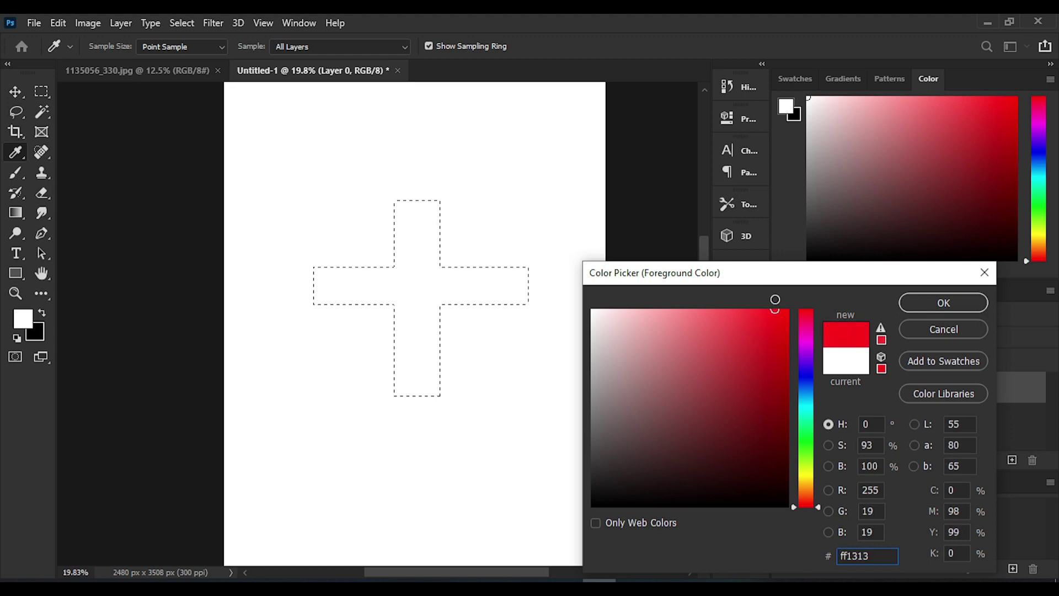
{"action": "left_click", "coordinate": [943, 302]}
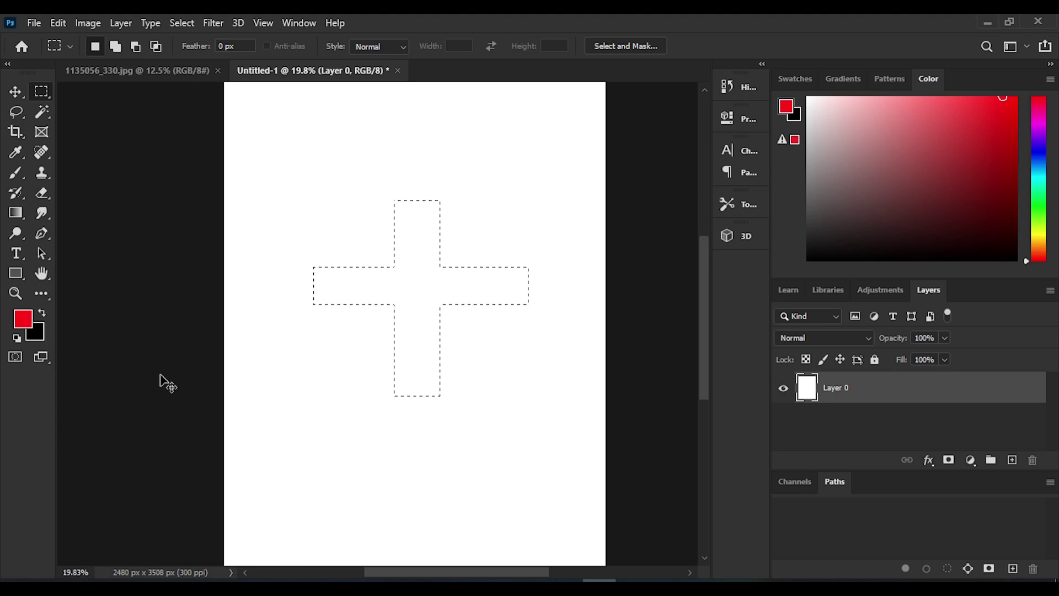
{"action": "key", "text": "ctrl+BackSpace"}
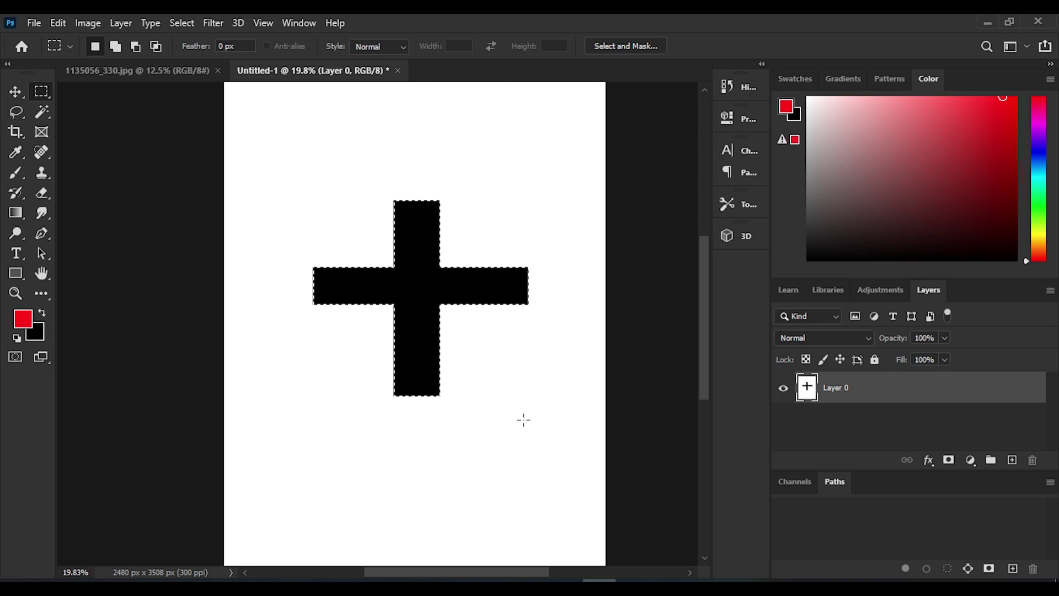
Fill the cross-shaped selection with the red foreground colour and deselect it.
{"action": "key", "text": "alt+BackSpace"}
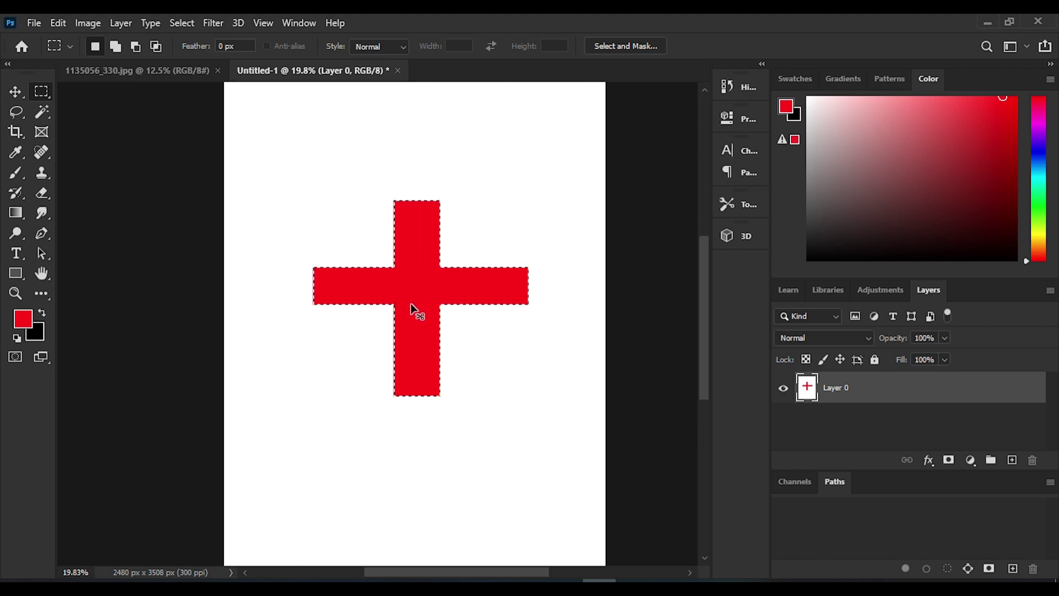
{"action": "key", "text": "ctrl+d"}
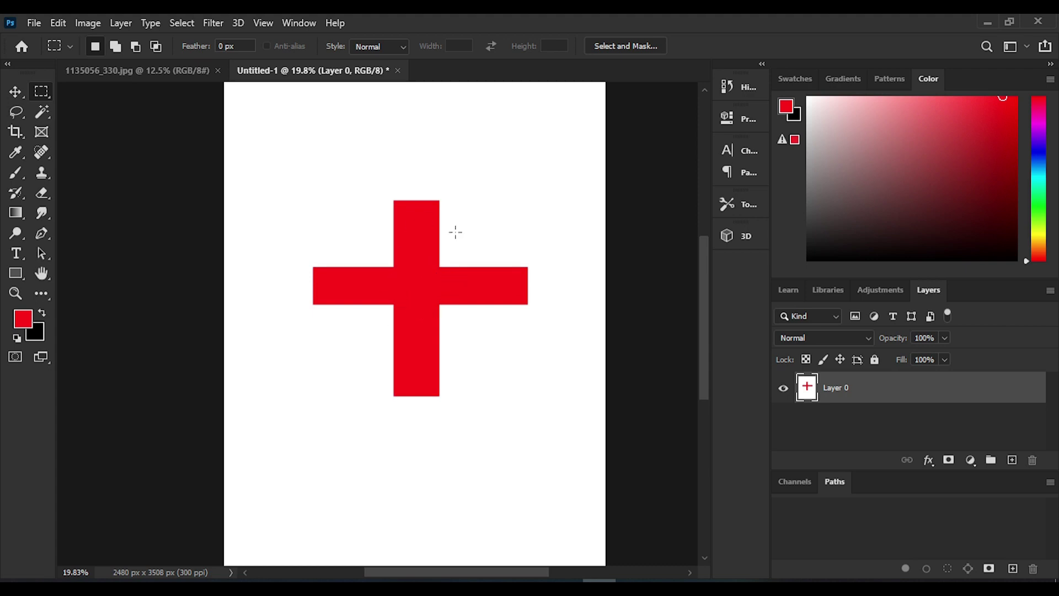
Draw a circular selection with the Elliptical Marquee tool in the page's upper-left area, above the red cross.
{"action": "scroll", "coordinate": [403, 306], "scroll_direction": "up", "scroll_amount": 1}
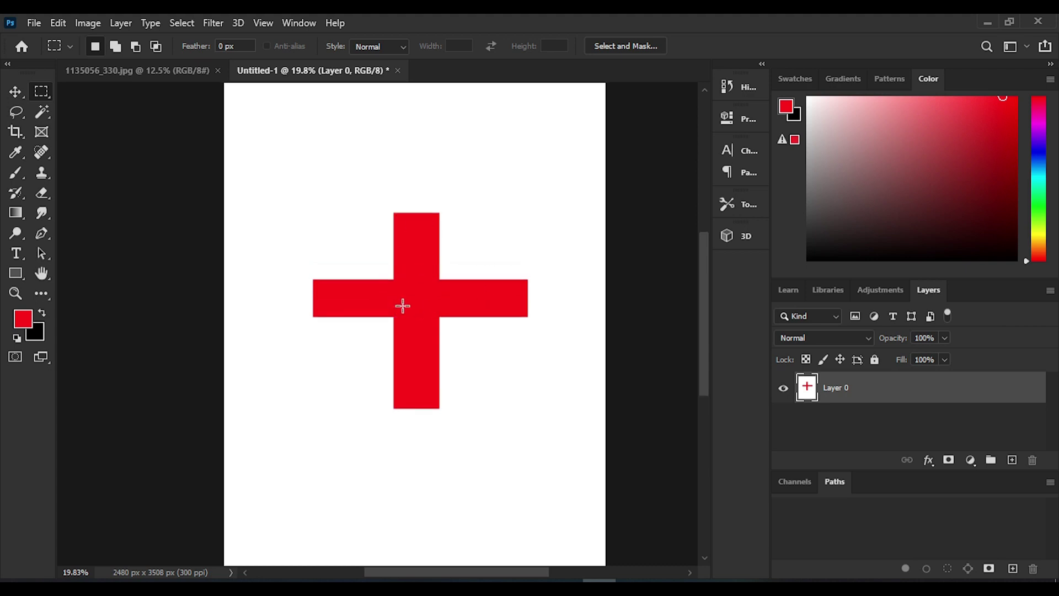
{"action": "scroll", "coordinate": [403, 306], "scroll_direction": "up", "scroll_amount": 2}
{"action": "right_click", "coordinate": [47, 95]}
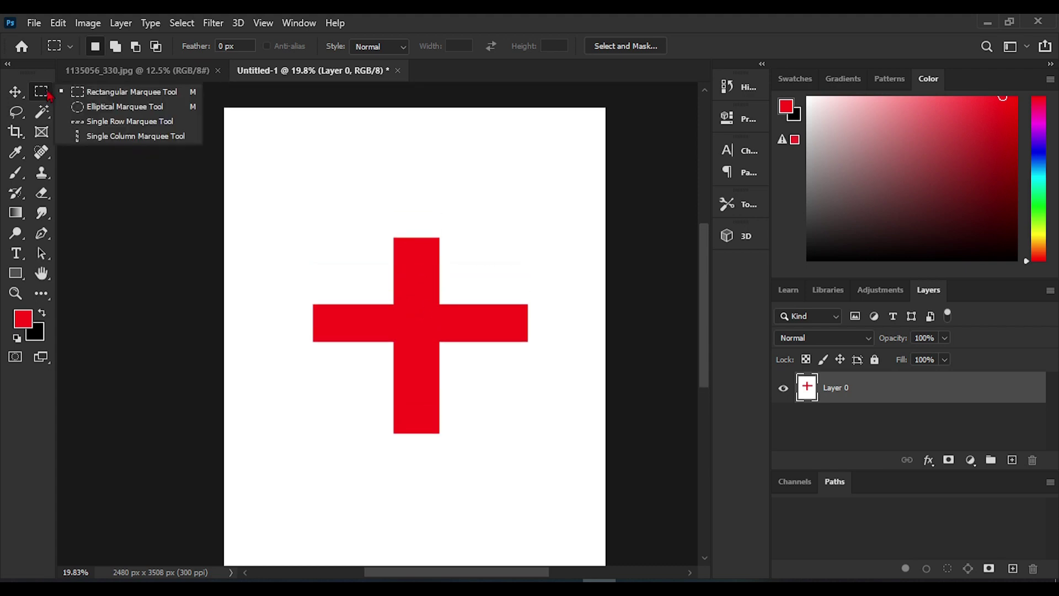
{"action": "left_click", "coordinate": [103, 112]}
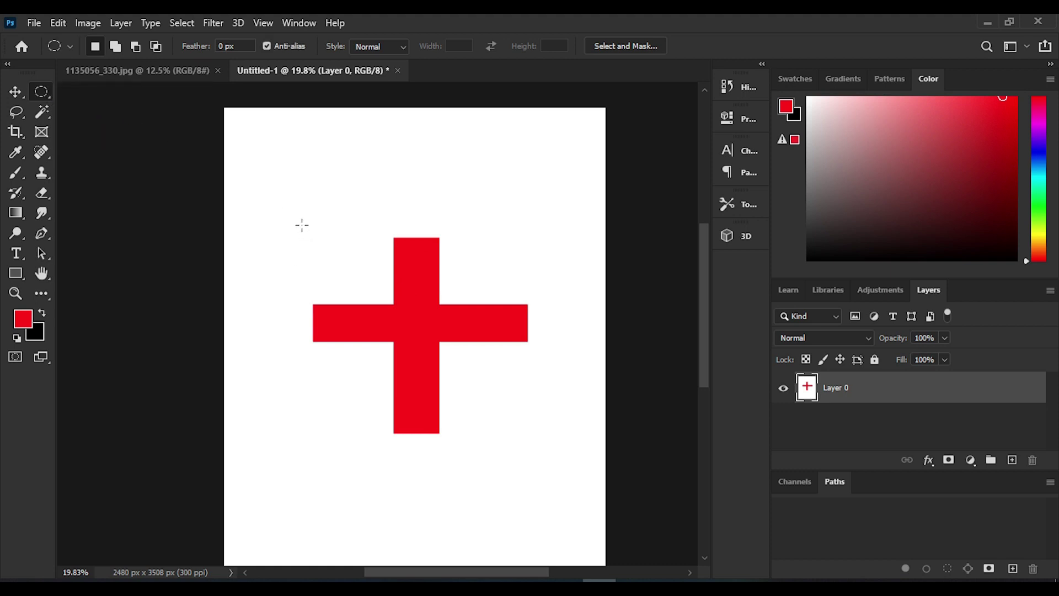
{"action": "left_click_drag", "start_coordinate": [262, 153], "coordinate": [375, 294]}
Set the foreground colour to cyan #07fff6 and fill the circular selection with it.
{"action": "left_click", "coordinate": [24, 323]}
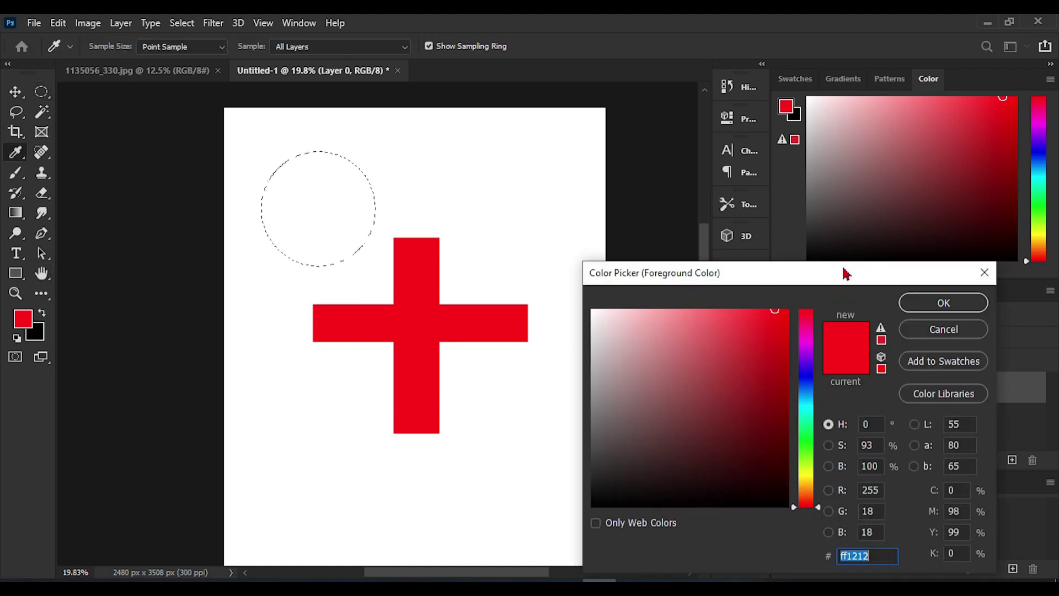
{"action": "left_click", "coordinate": [806, 415]}
{"action": "left_click_drag", "start_coordinate": [804, 413], "coordinate": [805, 410]}
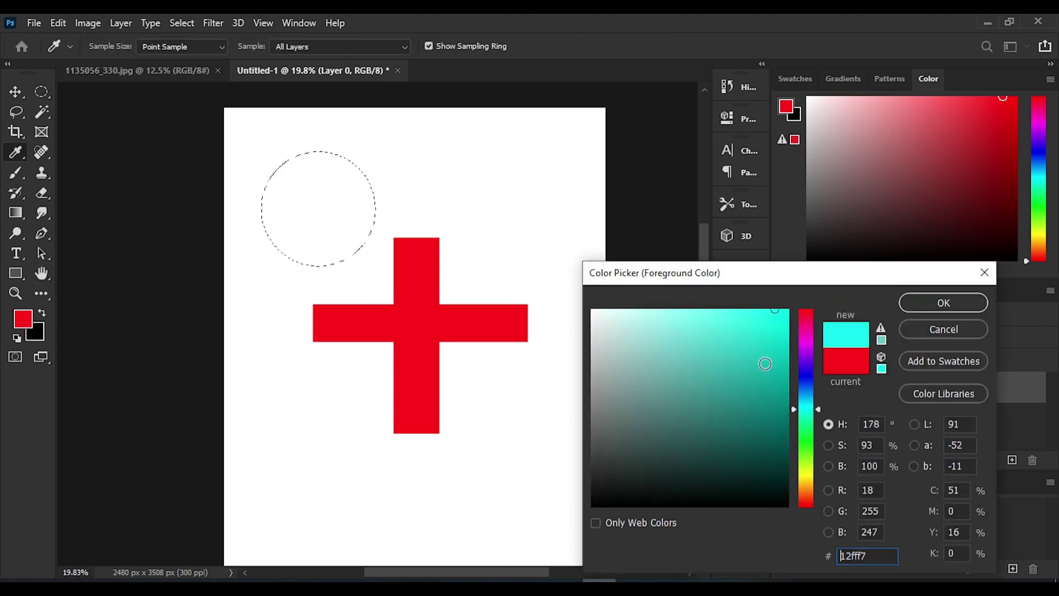
{"action": "mouse_move", "coordinate": [765, 362]}
{"action": "left_mouse_down"}
{"action": "mouse_move", "coordinate": [808, 339]}
{"action": "mouse_move", "coordinate": [783, 306]}
{"action": "left_mouse_up"}
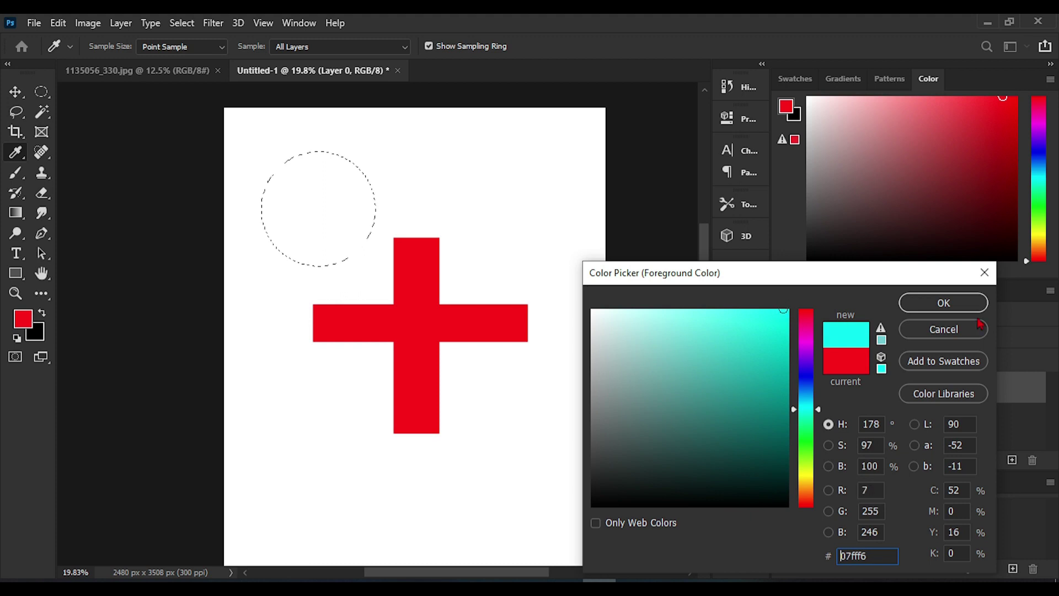
{"action": "left_click", "coordinate": [944, 303]}
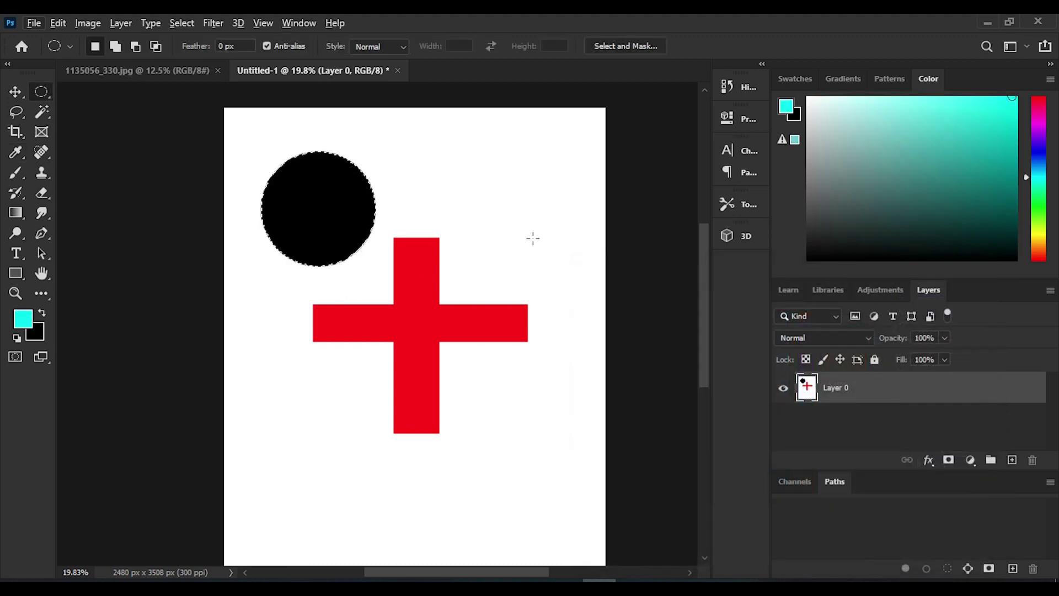
{"action": "key", "text": "alt+BackSpace"}
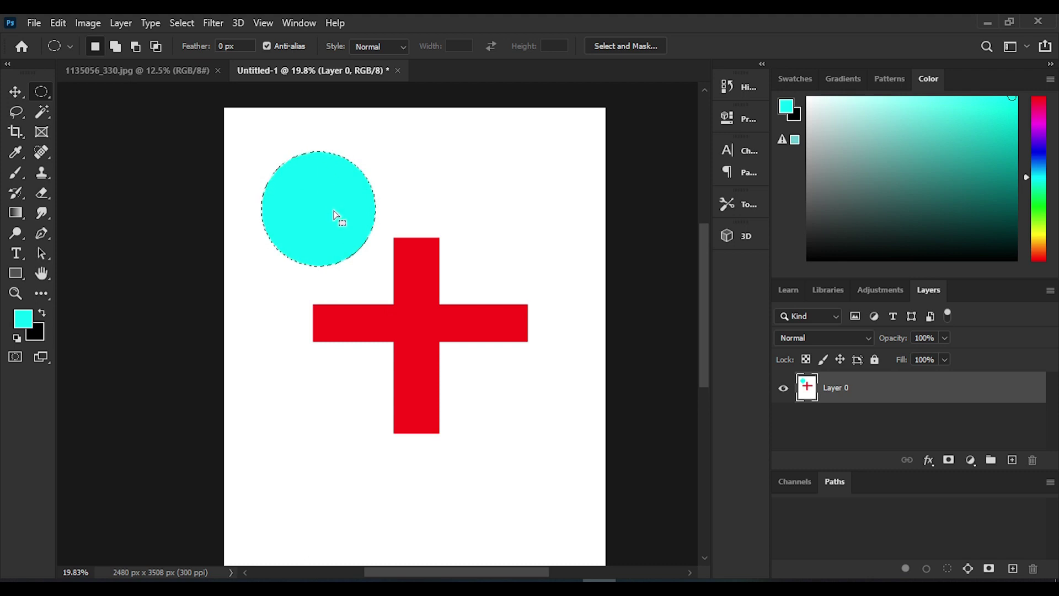
Make a one-pixel horizontal selection across the page below the red cross with the Single Row Marquee tool.
{"action": "right_click", "coordinate": [41, 92]}
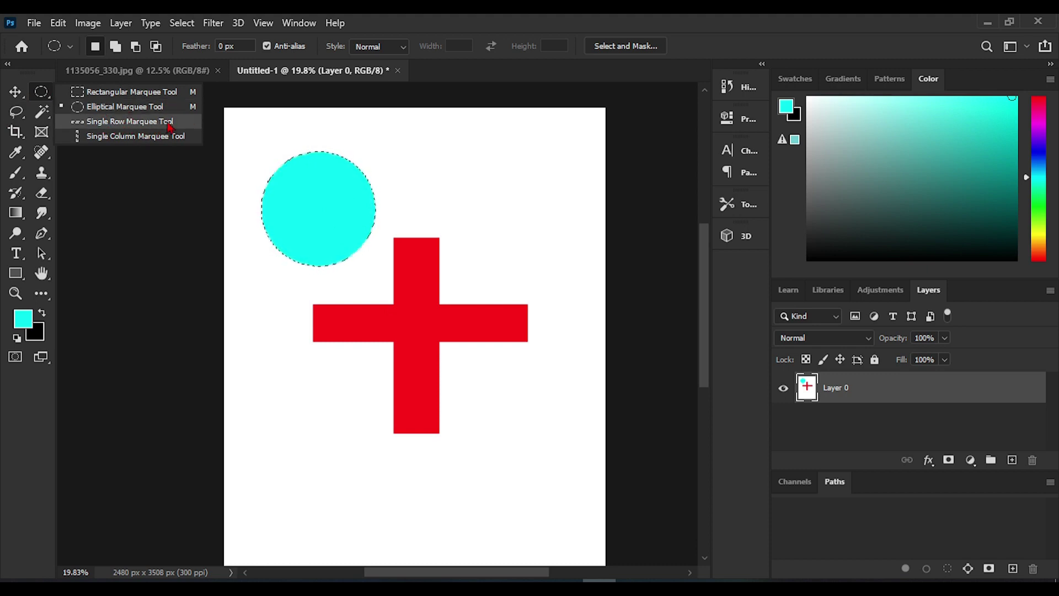
{"action": "left_click", "coordinate": [130, 122]}
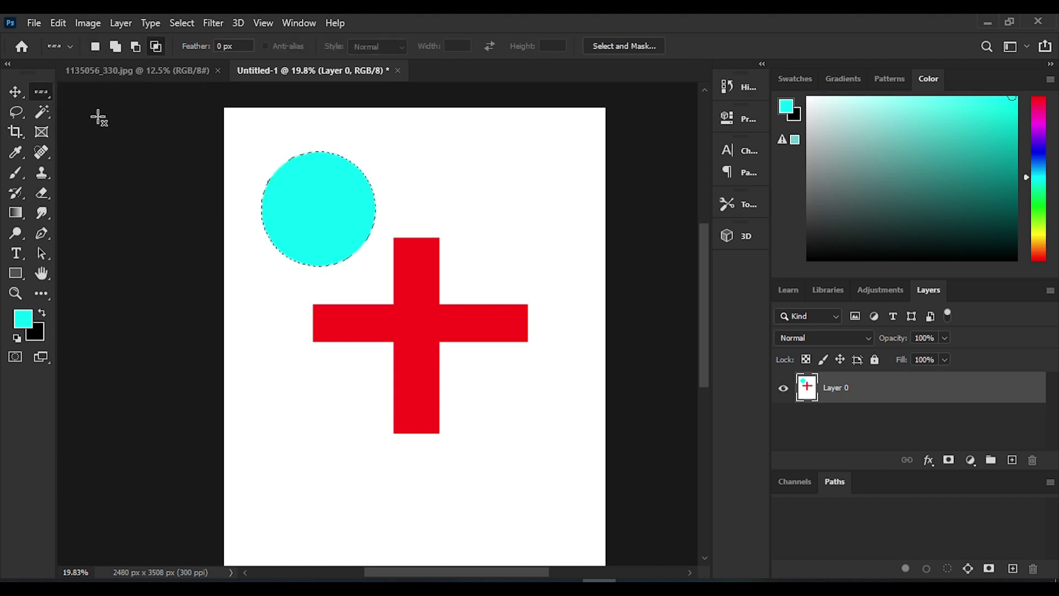
{"action": "right_click", "coordinate": [45, 95]}
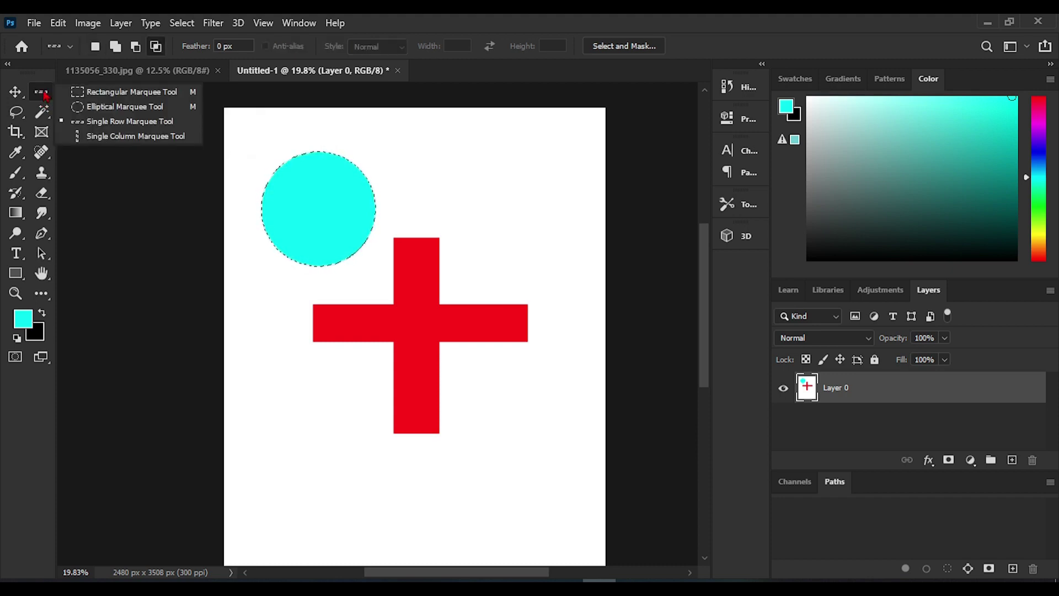
{"action": "left_click", "coordinate": [108, 125]}
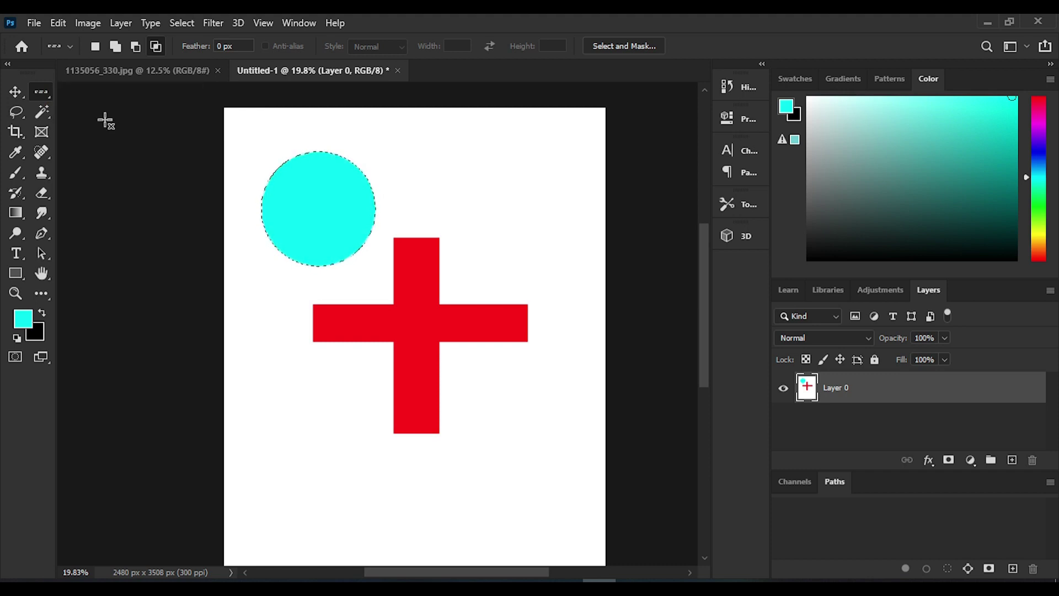
{"action": "scroll", "coordinate": [255, 371], "scroll_direction": "down", "scroll_amount": 3}
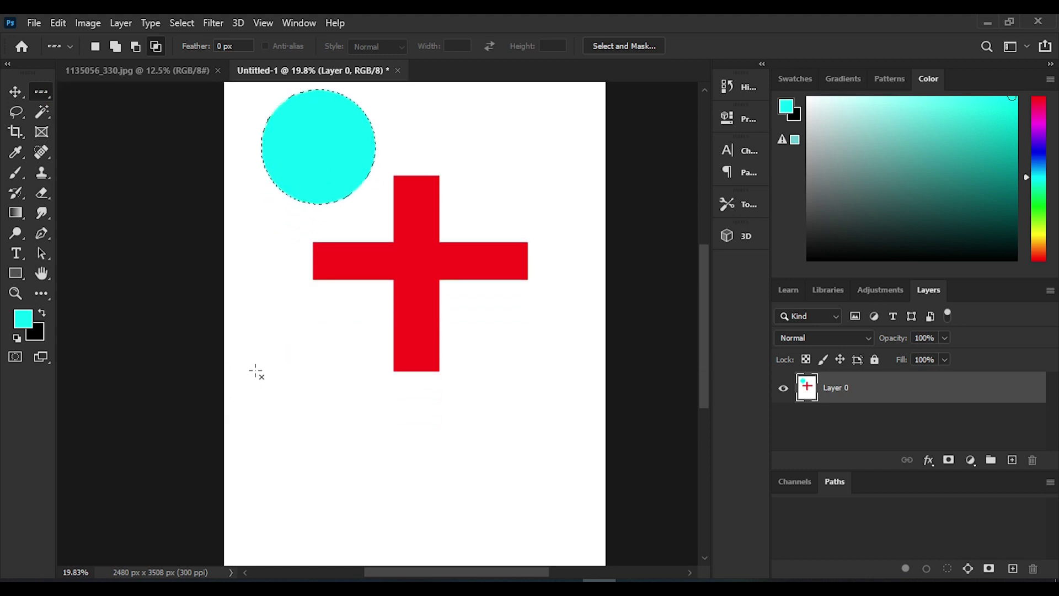
{"action": "mouse_move", "coordinate": [222, 362]}
{"action": "left_mouse_down"}
{"action": "mouse_move", "coordinate": [199, 372]}
{"action": "mouse_move", "coordinate": [221, 360]}
{"action": "left_mouse_up"}
{"action": "left_click", "coordinate": [485, 239]}
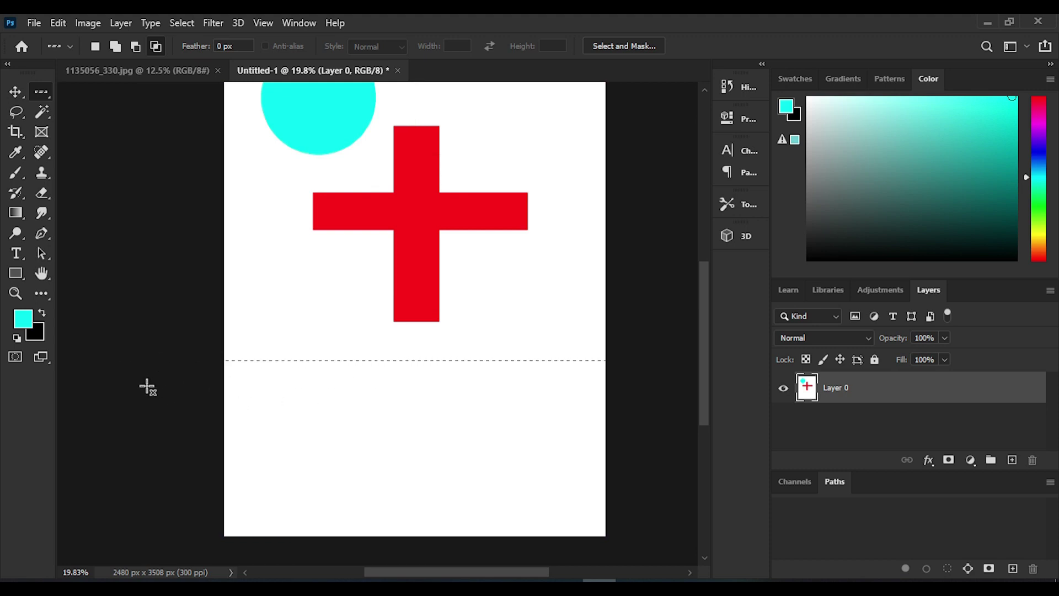
Set the foreground colour to red and fill the single-row selection below the cross with it.
{"action": "left_click", "coordinate": [29, 326]}
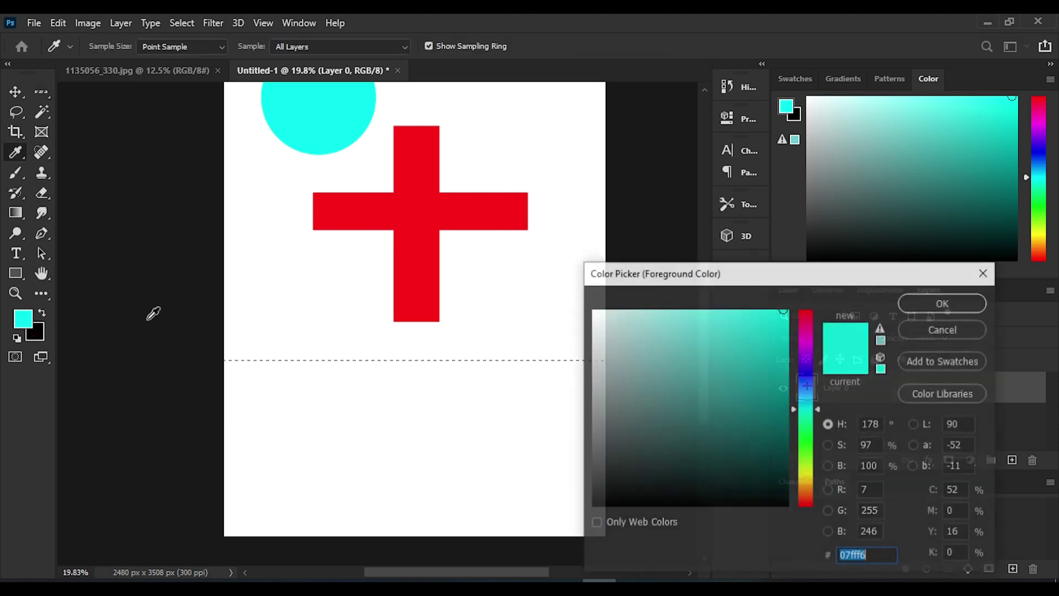
{"action": "left_click", "coordinate": [787, 344]}
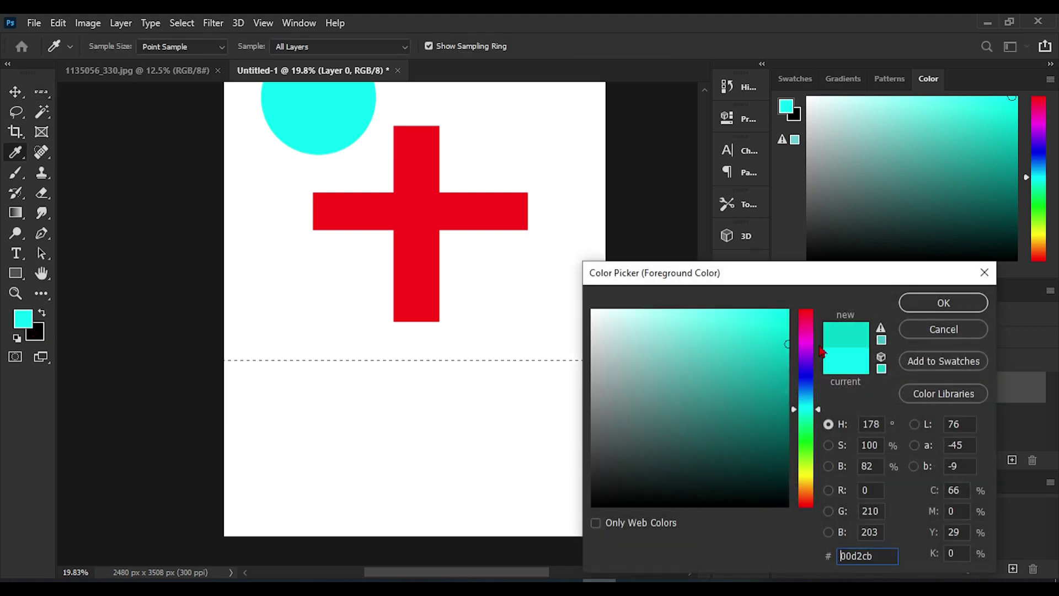
{"action": "left_click_drag", "start_coordinate": [800, 413], "coordinate": [793, 314]}
{"action": "left_click_drag", "start_coordinate": [773, 355], "coordinate": [784, 314]}
{"action": "left_click", "coordinate": [925, 304]}
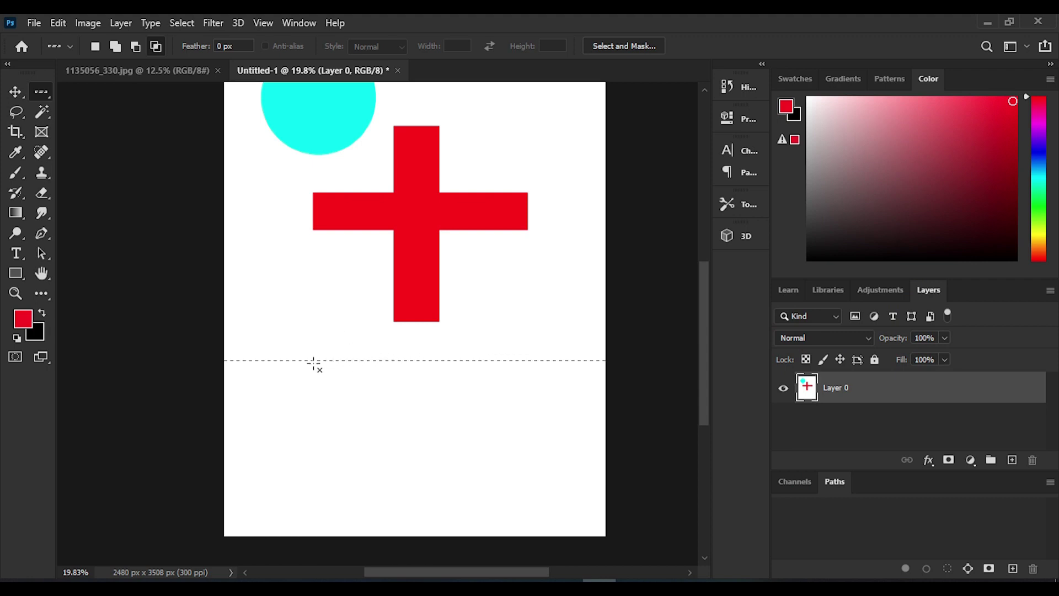
{"action": "scroll", "coordinate": [313, 363], "scroll_direction": "up", "scroll_amount": 10}
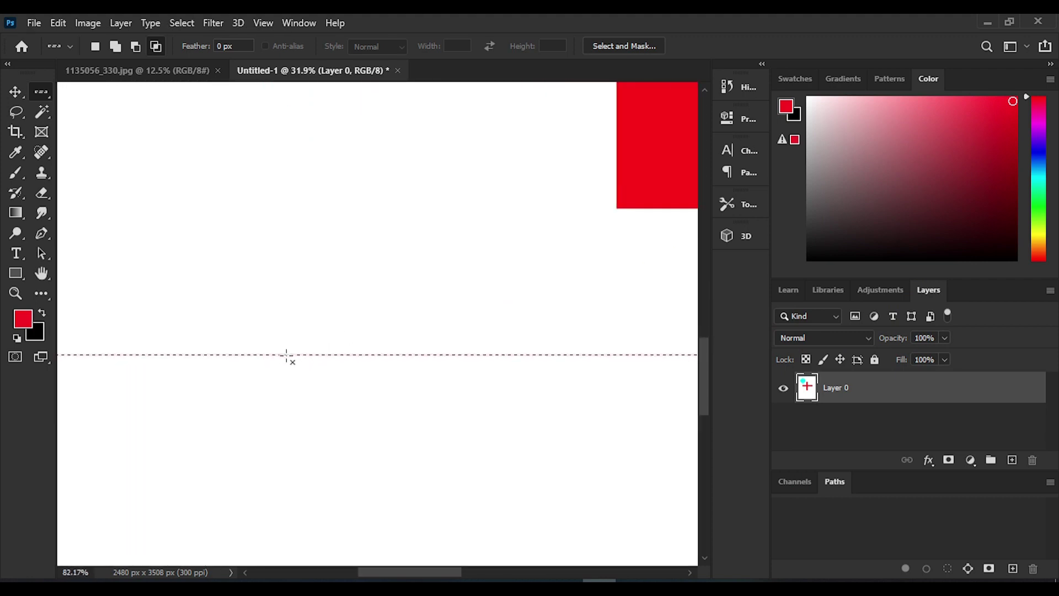
{"action": "scroll", "coordinate": [286, 355], "scroll_direction": "up", "scroll_amount": 12}
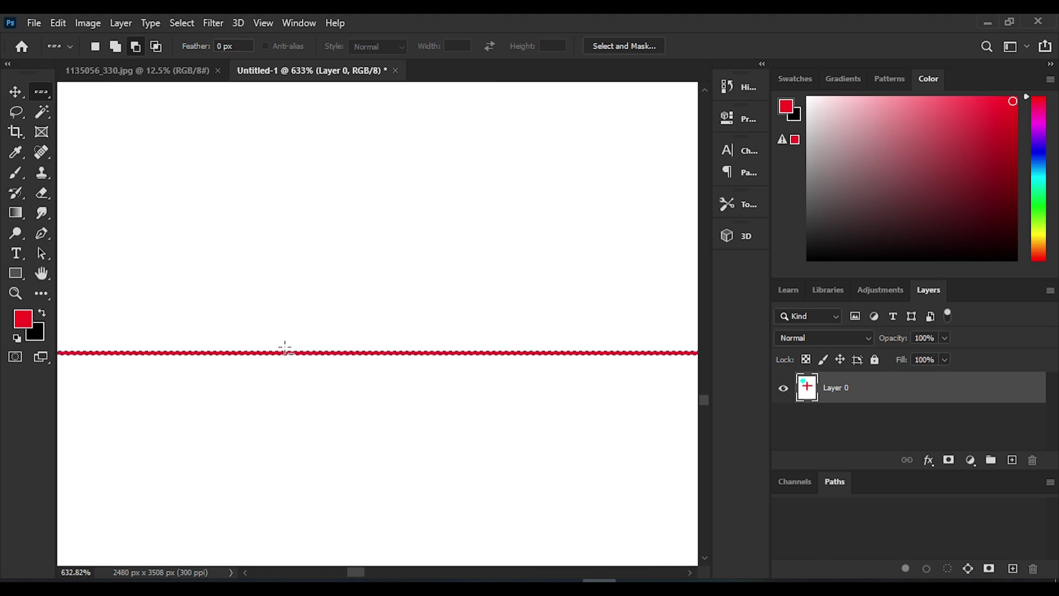
{"action": "scroll", "coordinate": [285, 348], "scroll_direction": "up", "scroll_amount": 8}
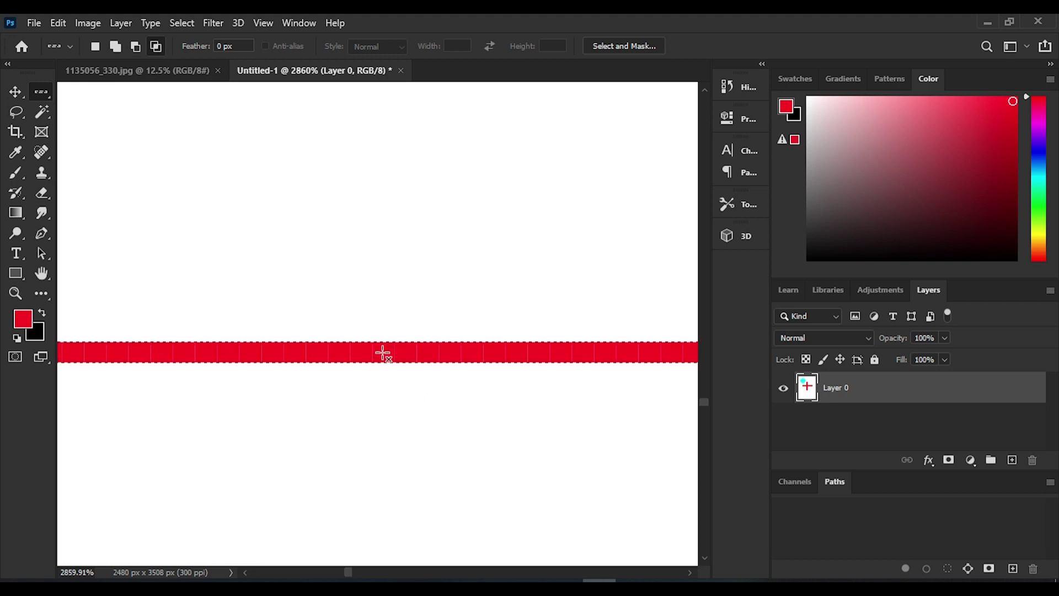
{"action": "scroll", "coordinate": [382, 357], "scroll_direction": "down", "scroll_amount": 3}
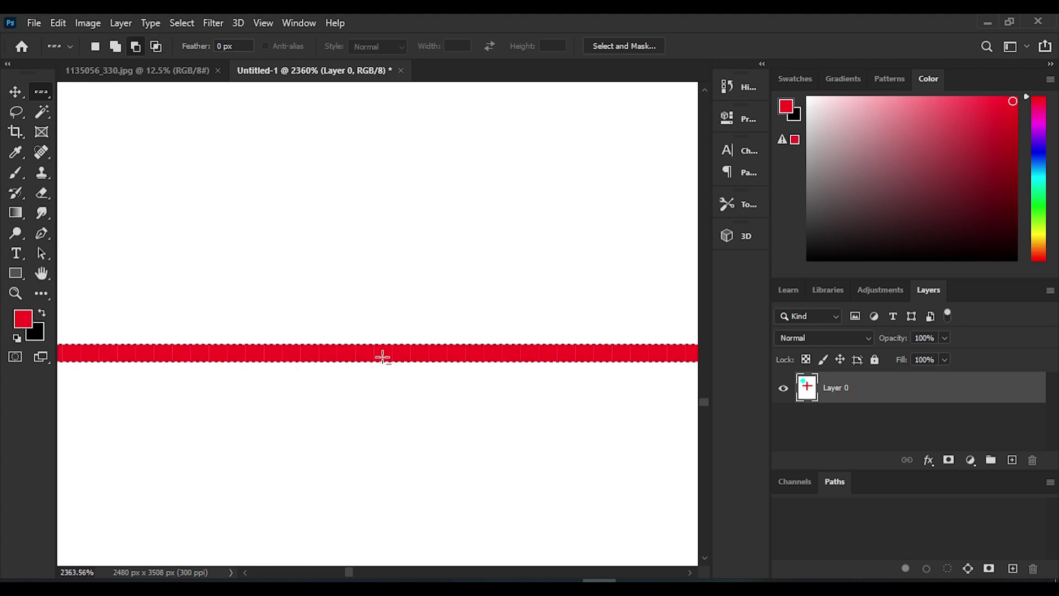
{"action": "scroll", "coordinate": [382, 357], "scroll_direction": "down", "scroll_amount": 2}
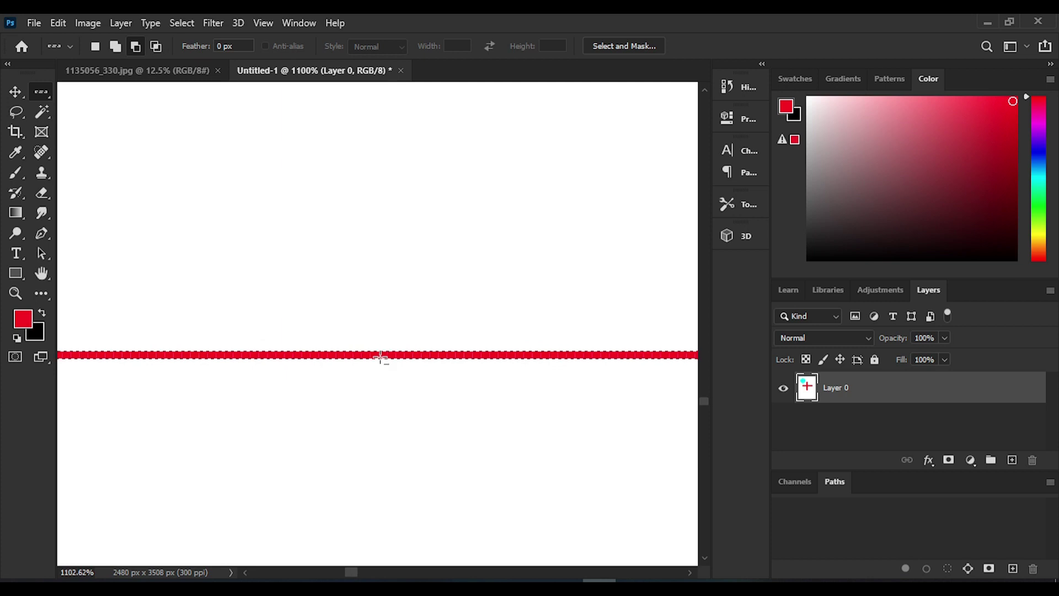
Activate the Lasso tool and open the travel-still-life-pack-top-view image from the Downloads folder.
{"action": "right_click", "coordinate": [15, 112]}
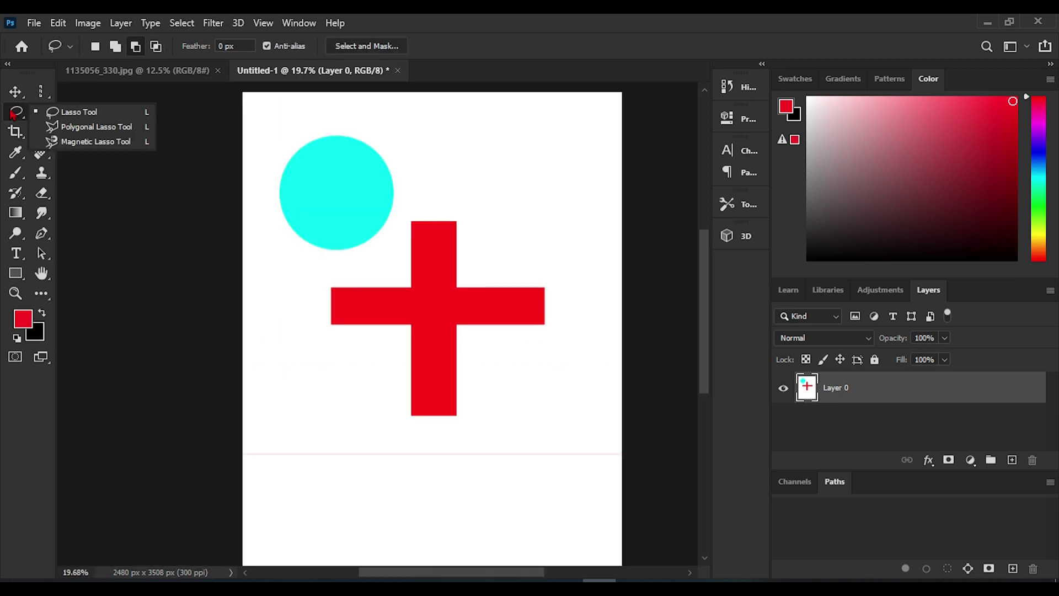
{"action": "left_click", "coordinate": [78, 115]}
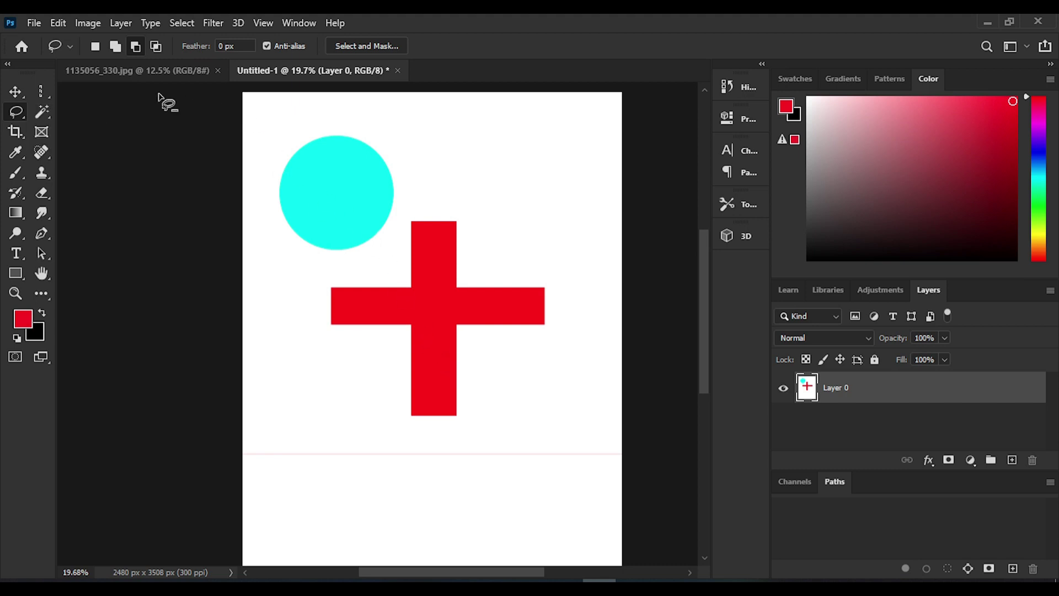
{"action": "left_click", "coordinate": [138, 70]}
{"action": "left_click", "coordinate": [34, 22]}
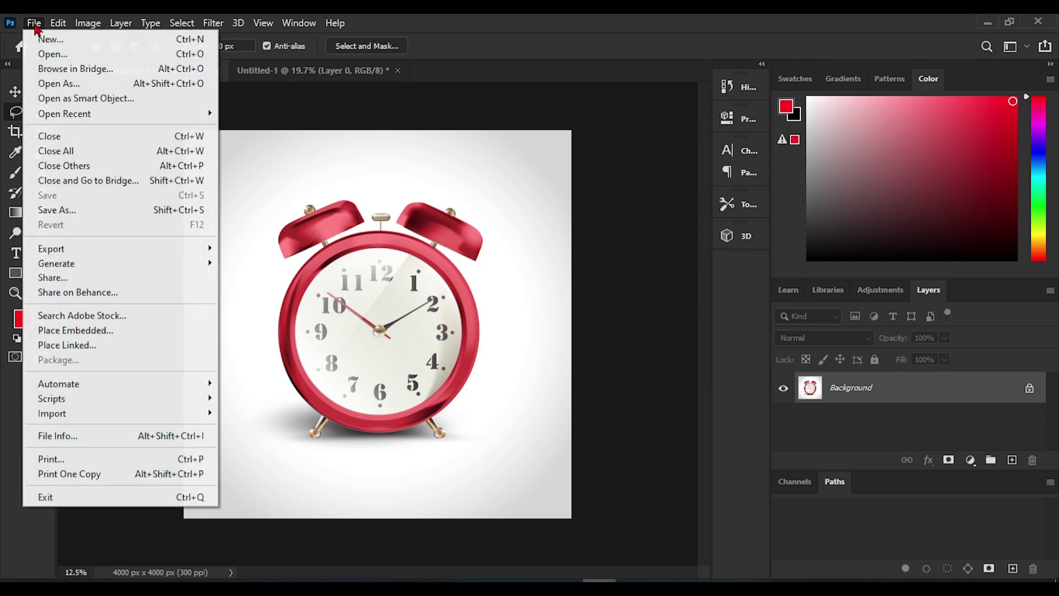
{"action": "left_click", "coordinate": [52, 55]}
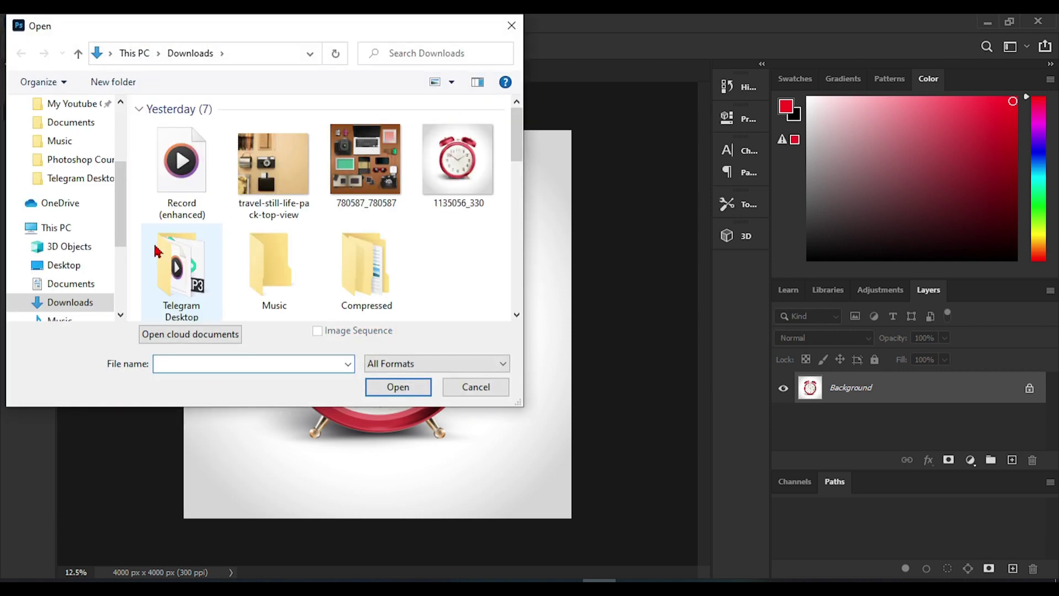
{"action": "double_click", "coordinate": [272, 185]}
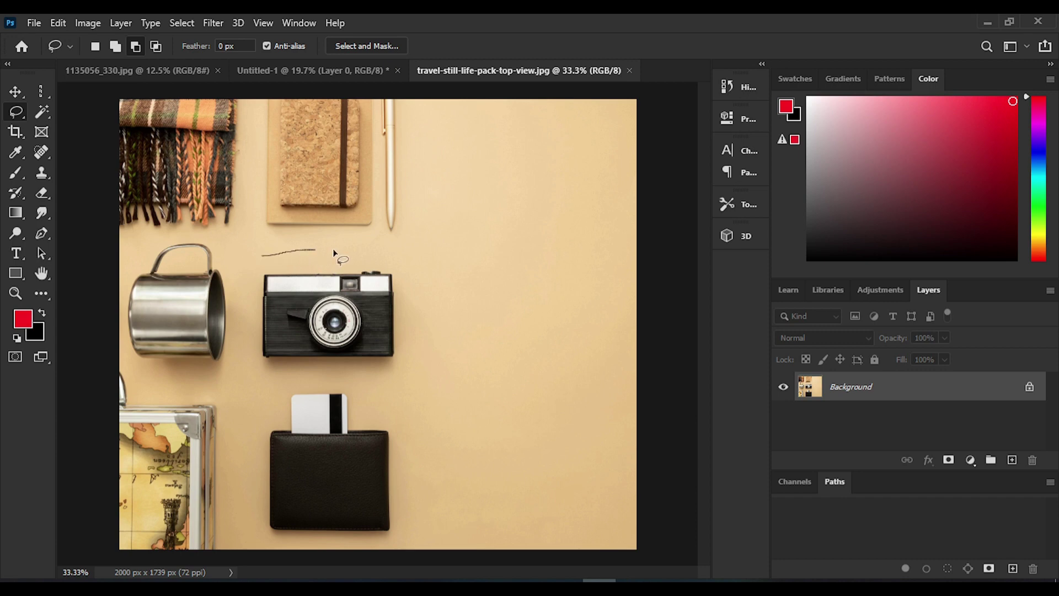
Draw a closed freehand Lasso selection loosely around the camera.
{"action": "mouse_move", "coordinate": [416, 288]}
{"action": "left_mouse_down"}
{"action": "mouse_move", "coordinate": [411, 352]}
{"action": "mouse_move", "coordinate": [395, 371]}
{"action": "mouse_move", "coordinate": [300, 383]}
{"action": "mouse_move", "coordinate": [265, 376]}
{"action": "left_mouse_up"}
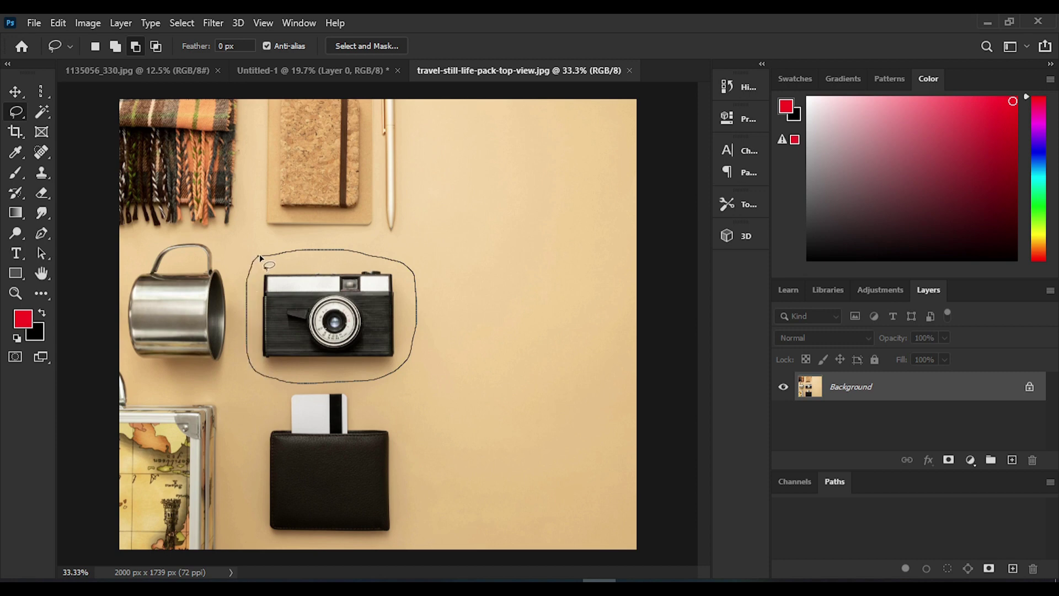
{"action": "left_click_drag", "start_coordinate": [260, 254], "coordinate": [260, 254]}
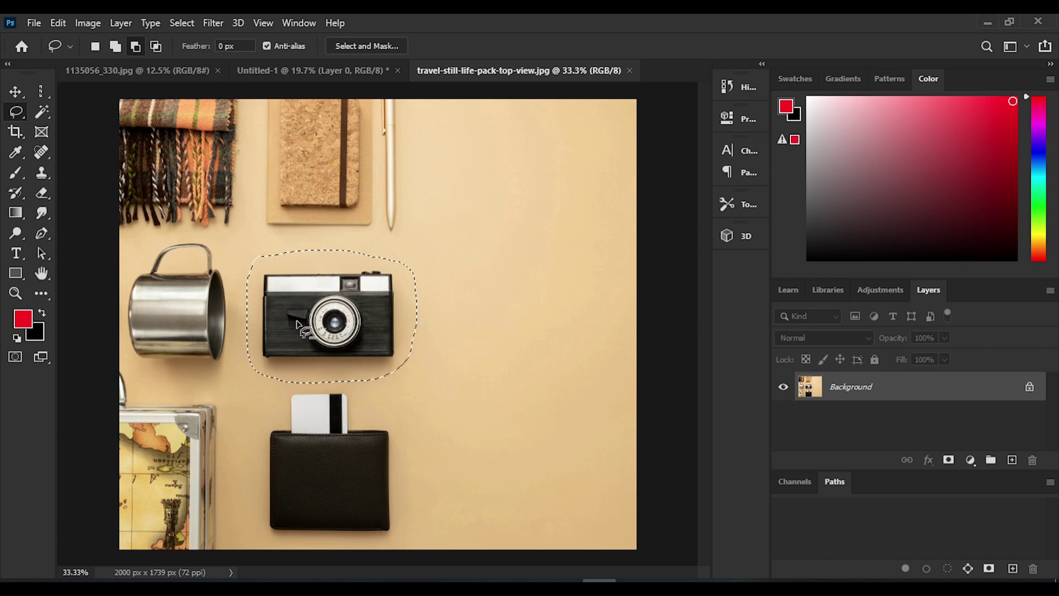
Try moving the lasso-selected camera area with the Move tool and undo the move.
{"action": "left_click", "coordinate": [18, 95]}
{"action": "left_click", "coordinate": [41, 91]}
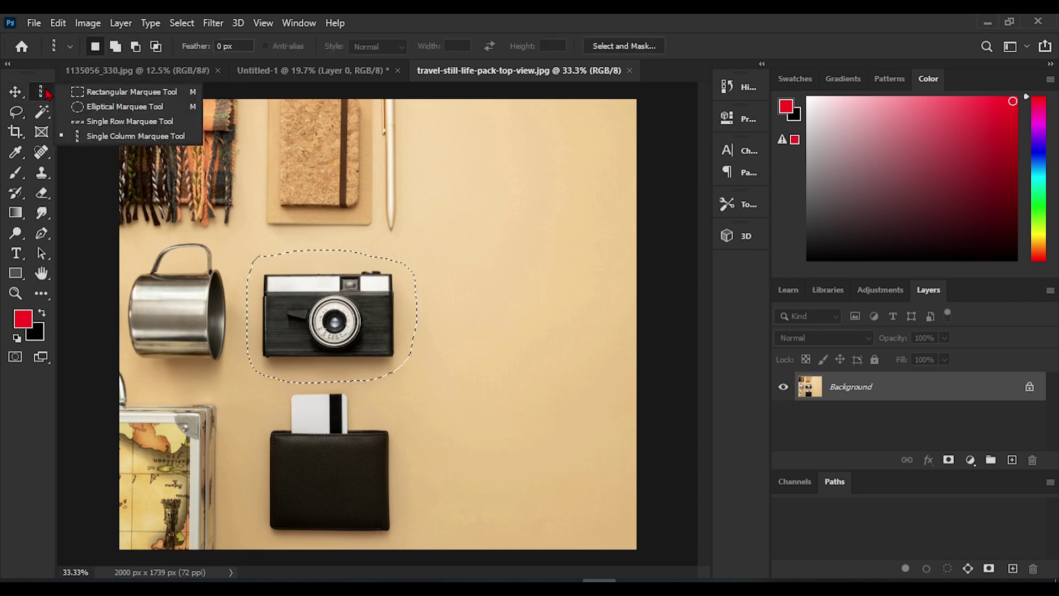
{"action": "left_click", "coordinate": [80, 95]}
{"action": "left_click", "coordinate": [14, 92]}
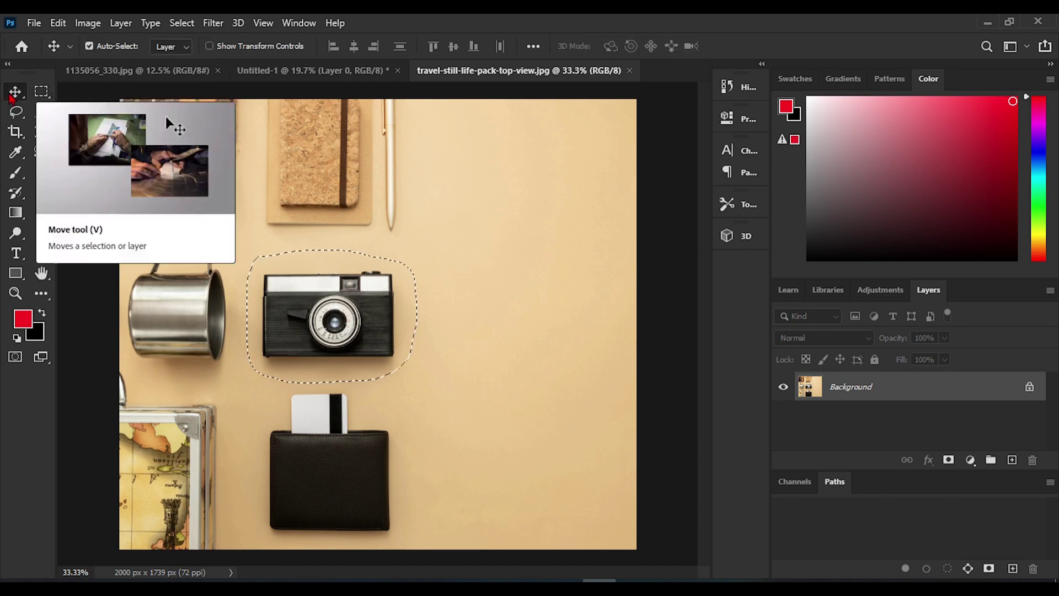
{"action": "mouse_move", "coordinate": [328, 331]}
{"action": "left_mouse_down"}
{"action": "mouse_move", "coordinate": [490, 333]}
{"action": "mouse_move", "coordinate": [485, 283]}
{"action": "mouse_move", "coordinate": [471, 298]}
{"action": "mouse_move", "coordinate": [528, 263]}
{"action": "mouse_move", "coordinate": [526, 299]}
{"action": "mouse_move", "coordinate": [543, 267]}
{"action": "mouse_move", "coordinate": [529, 292]}
{"action": "mouse_move", "coordinate": [423, 301]}
{"action": "mouse_move", "coordinate": [335, 329]}
{"action": "left_mouse_up"}
{"action": "key", "text": "ctrl+z"}
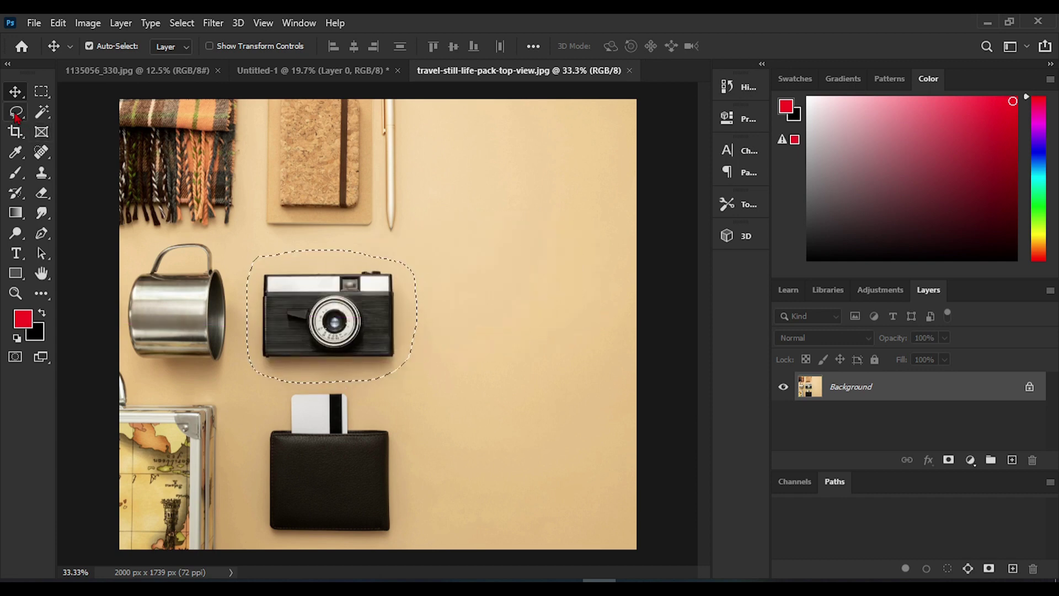
Trace a closed straight-edged selection around the camera body's corners with the Polygonal Lasso tool.
{"action": "left_click", "coordinate": [15, 115]}
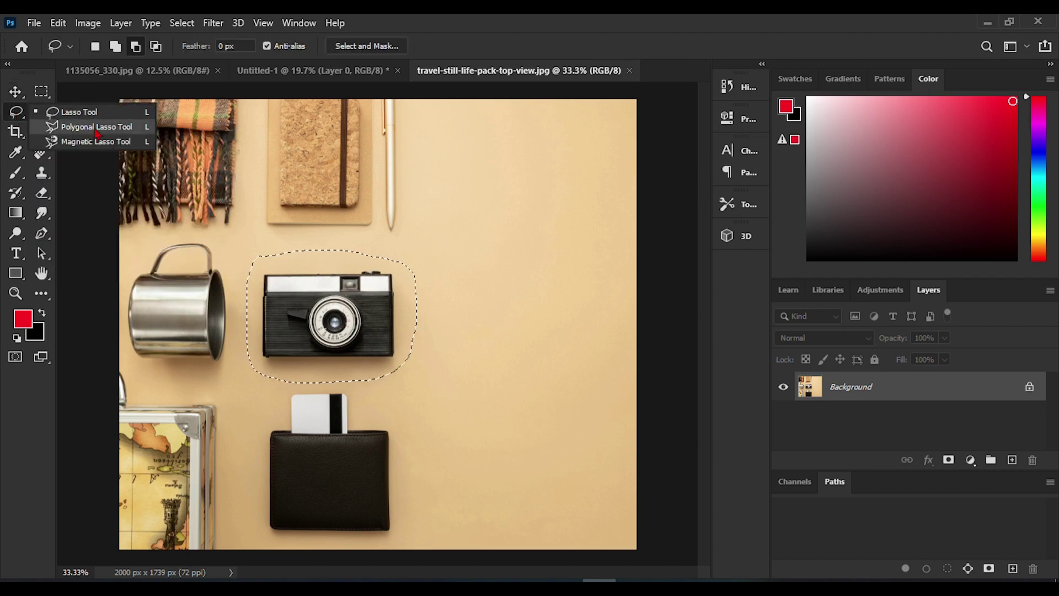
{"action": "left_click", "coordinate": [14, 113]}
{"action": "left_click", "coordinate": [15, 115]}
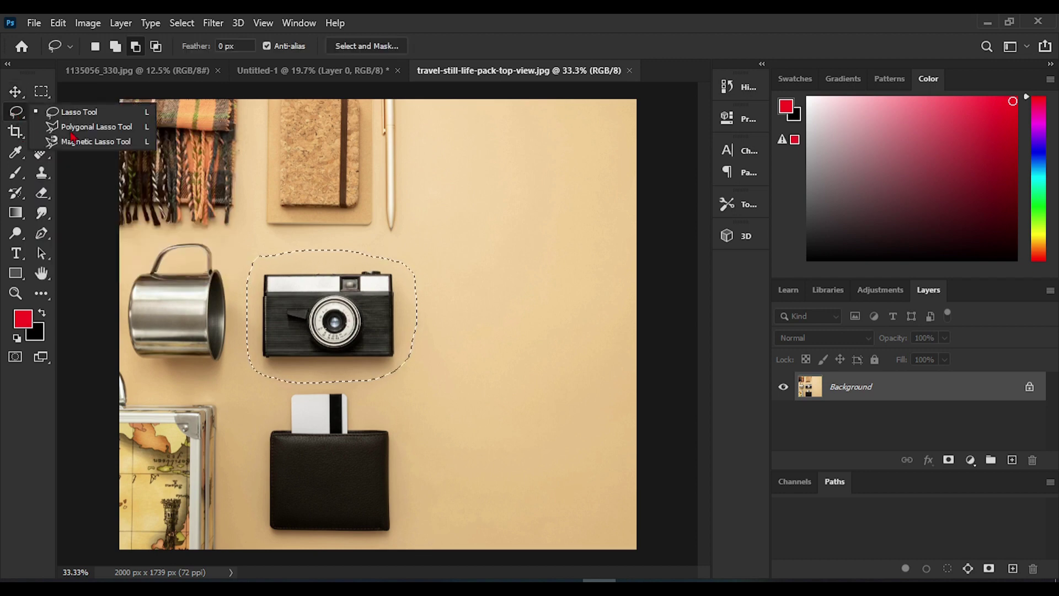
{"action": "left_click", "coordinate": [103, 133]}
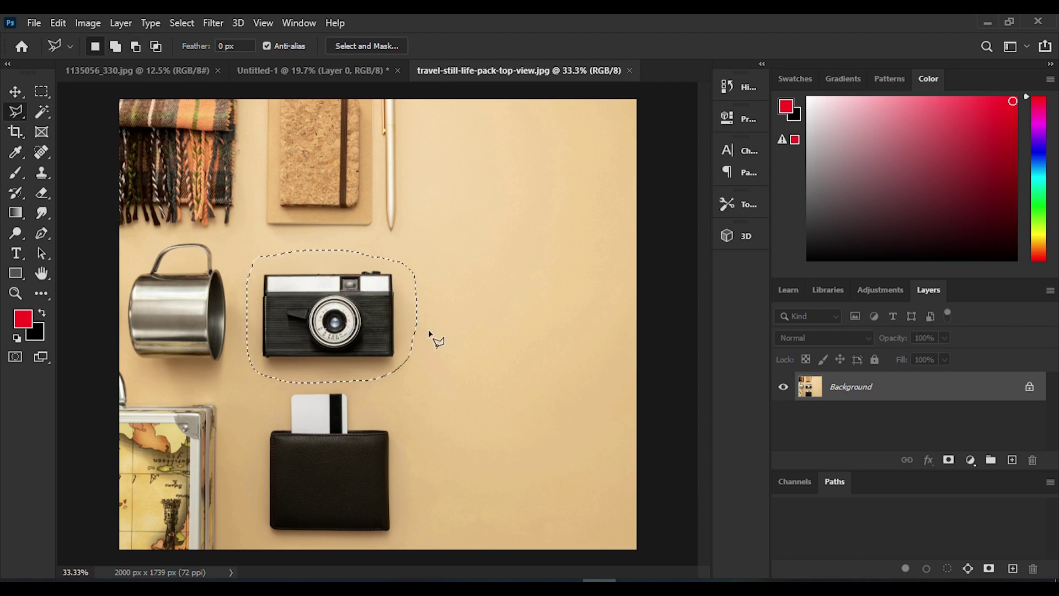
{"action": "scroll", "coordinate": [278, 279], "scroll_direction": "up", "scroll_amount": 5}
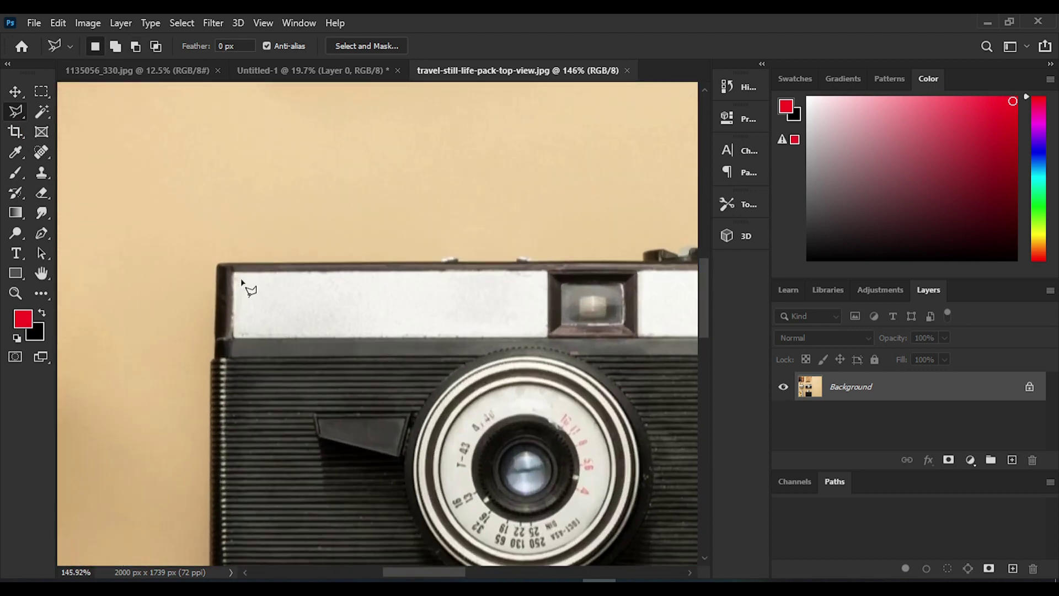
{"action": "left_click", "coordinate": [217, 265]}
{"action": "key", "text": "ctrl+minus"}
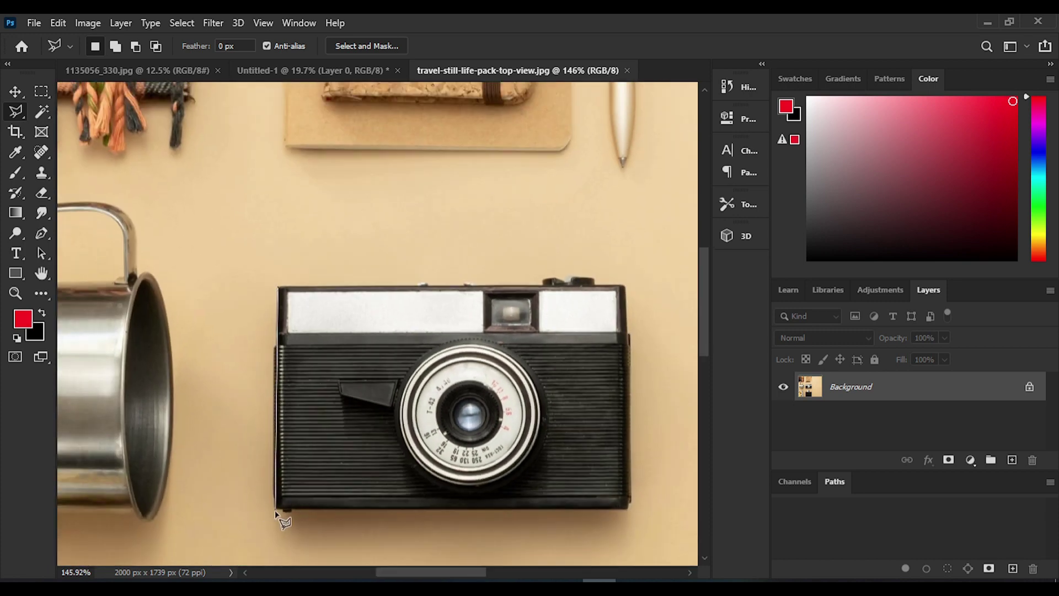
{"action": "left_click", "coordinate": [274, 511]}
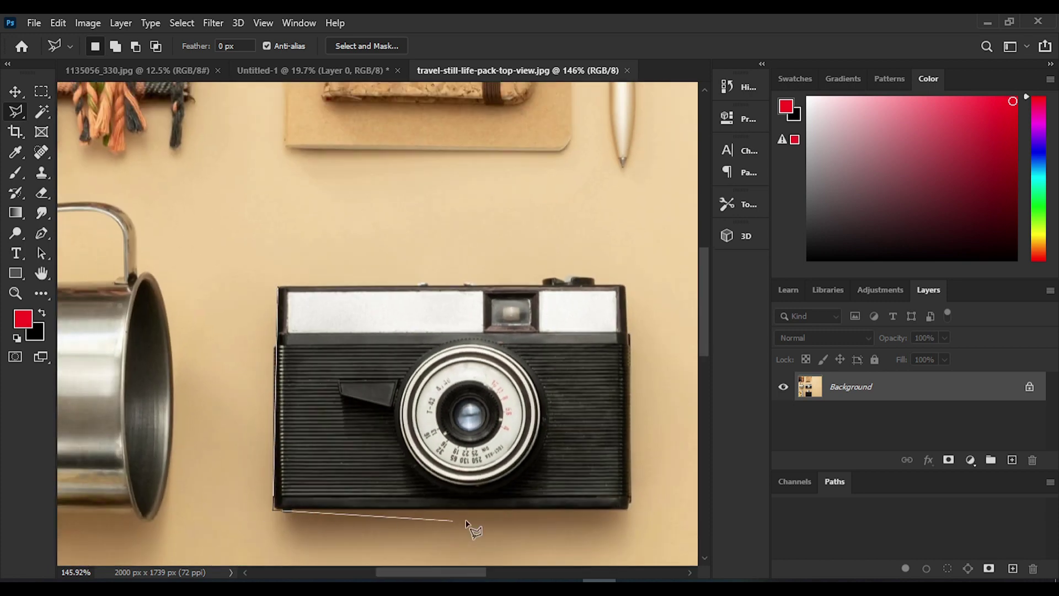
{"action": "left_click", "coordinate": [631, 509]}
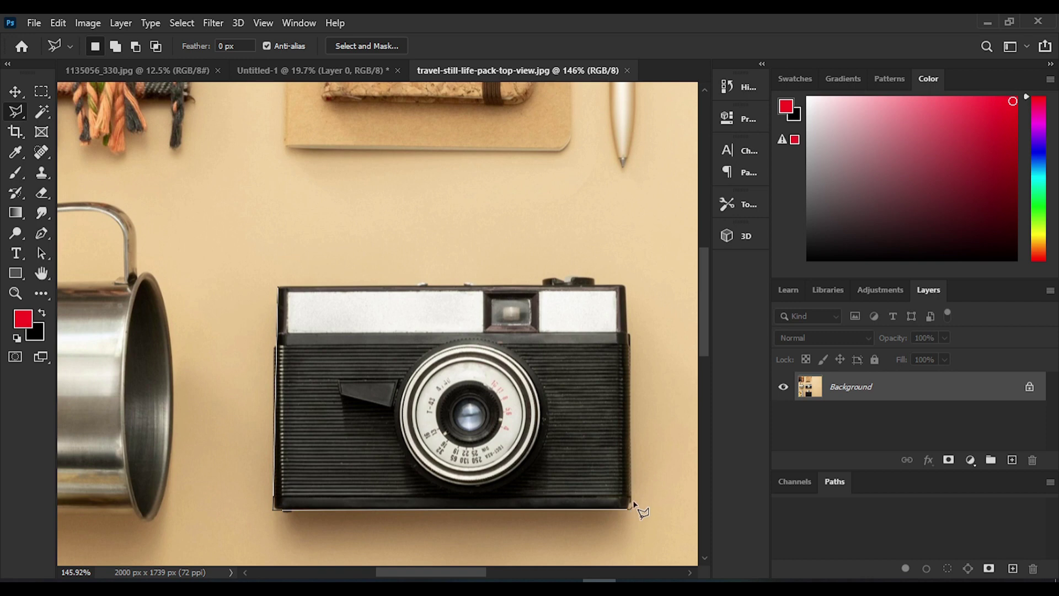
{"action": "left_click", "coordinate": [626, 284]}
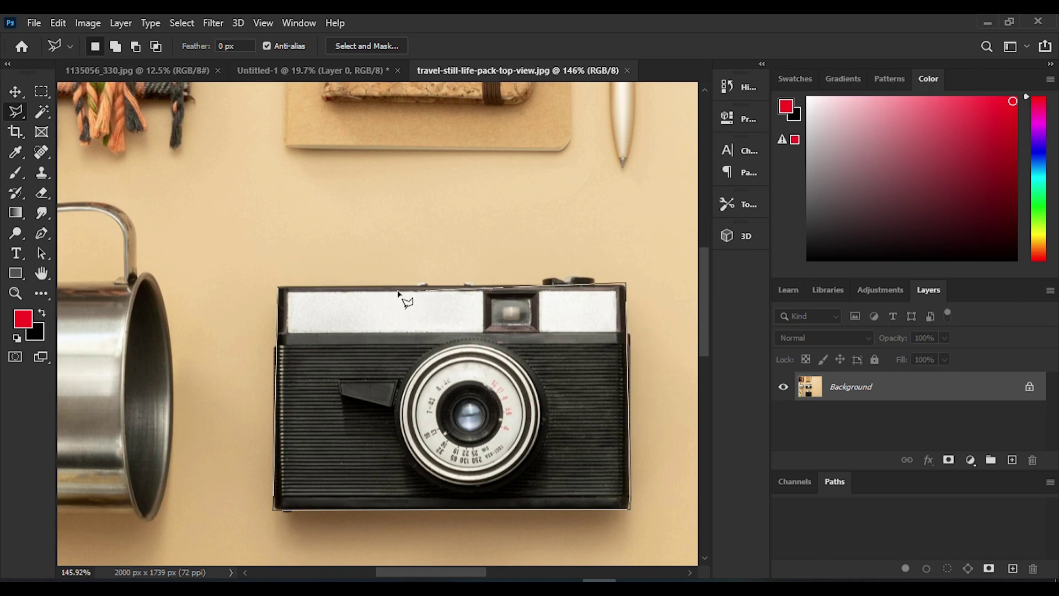
{"action": "left_click", "coordinate": [280, 289]}
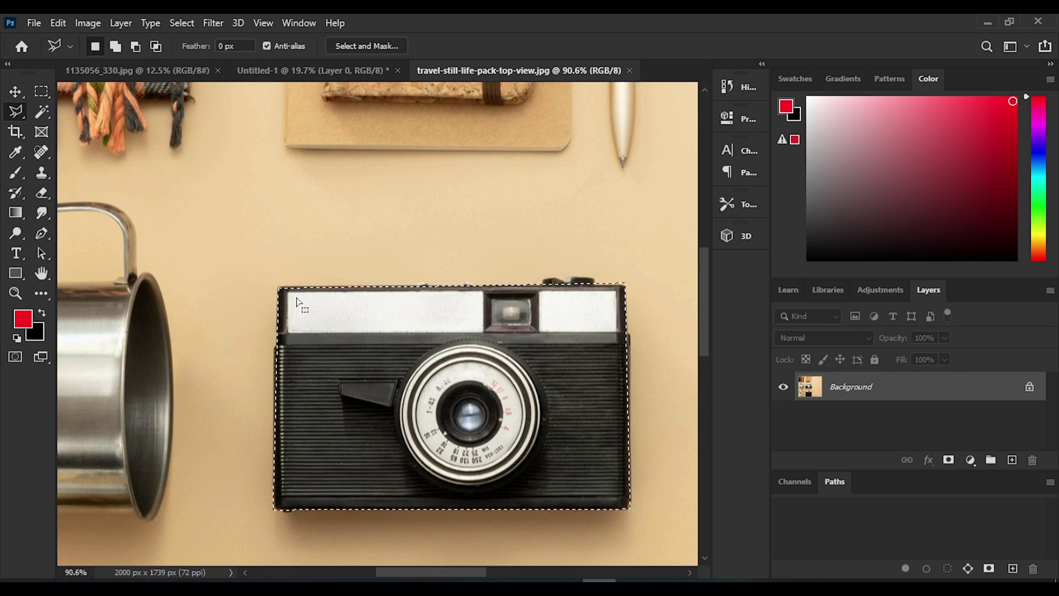
Try moving the polygon-selected camera with the Move tool.
{"action": "left_click", "coordinate": [16, 93]}
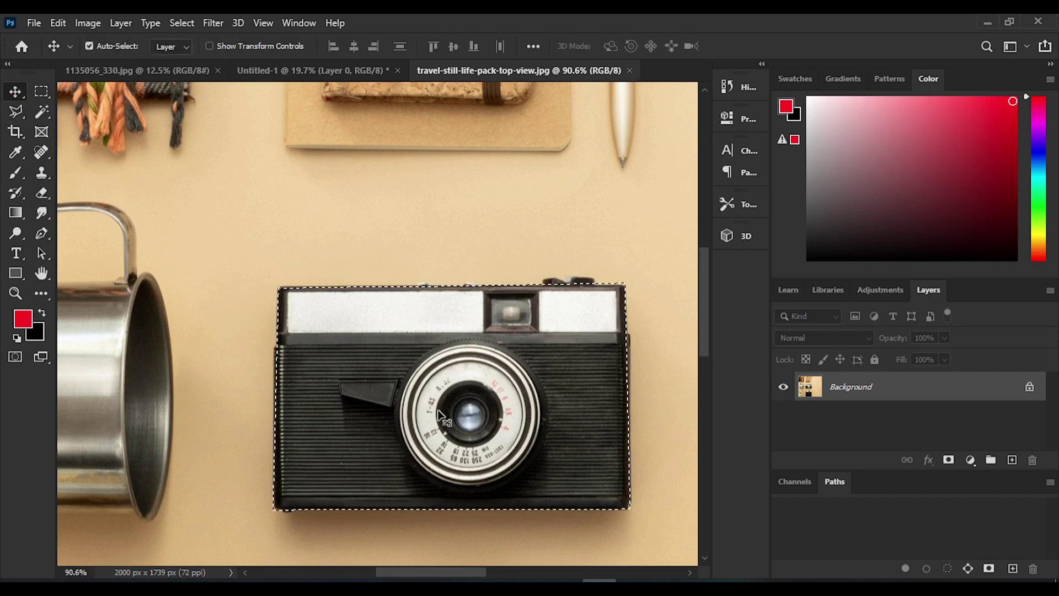
{"action": "scroll", "coordinate": [447, 414], "scroll_direction": "down", "scroll_amount": 4}
{"action": "mouse_move", "coordinate": [447, 413]}
{"action": "left_mouse_down"}
{"action": "mouse_move", "coordinate": [390, 309]}
{"action": "mouse_move", "coordinate": [395, 254]}
{"action": "mouse_move", "coordinate": [546, 287]}
{"action": "mouse_move", "coordinate": [493, 265]}
{"action": "mouse_move", "coordinate": [402, 288]}
{"action": "mouse_move", "coordinate": [448, 426]}
{"action": "left_mouse_up"}
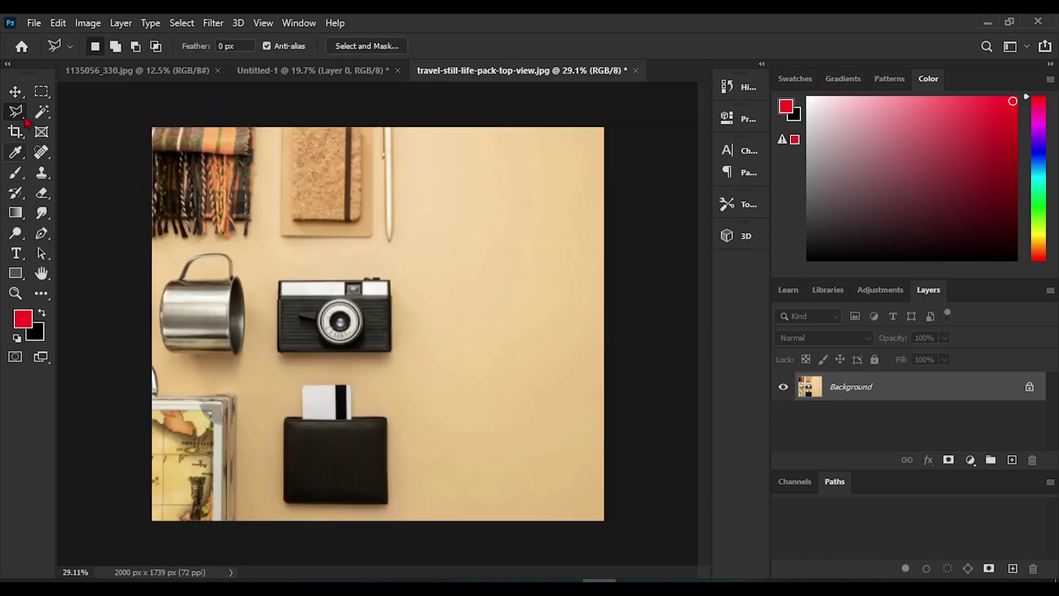
Trace a closed selection along the camera's edges with the Magnetic Lasso tool, using 10 px width, 10% contrast and frequency 57.
{"action": "right_click", "coordinate": [20, 116]}
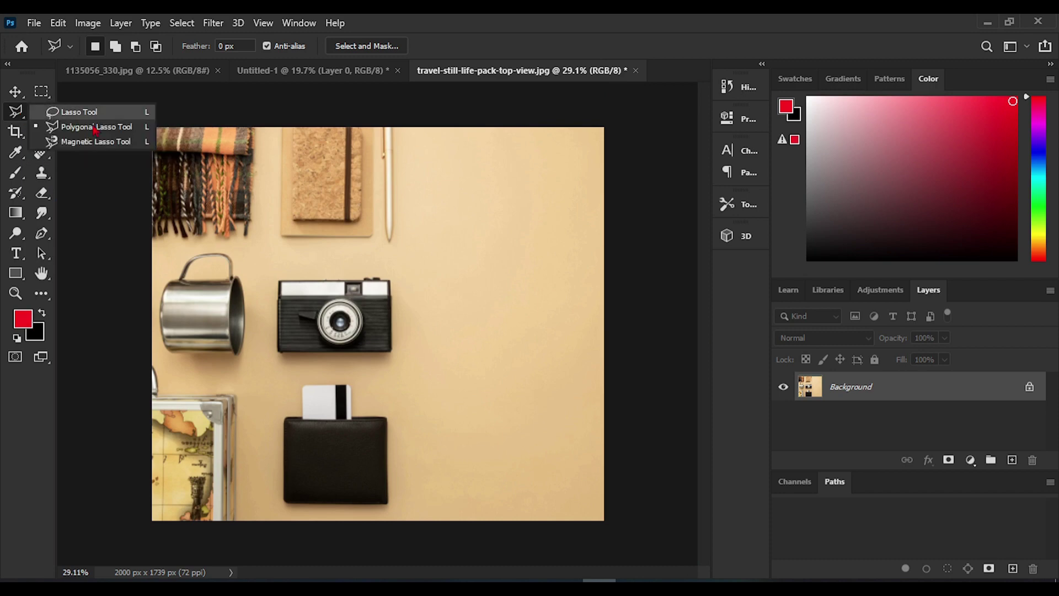
{"action": "left_click", "coordinate": [89, 141]}
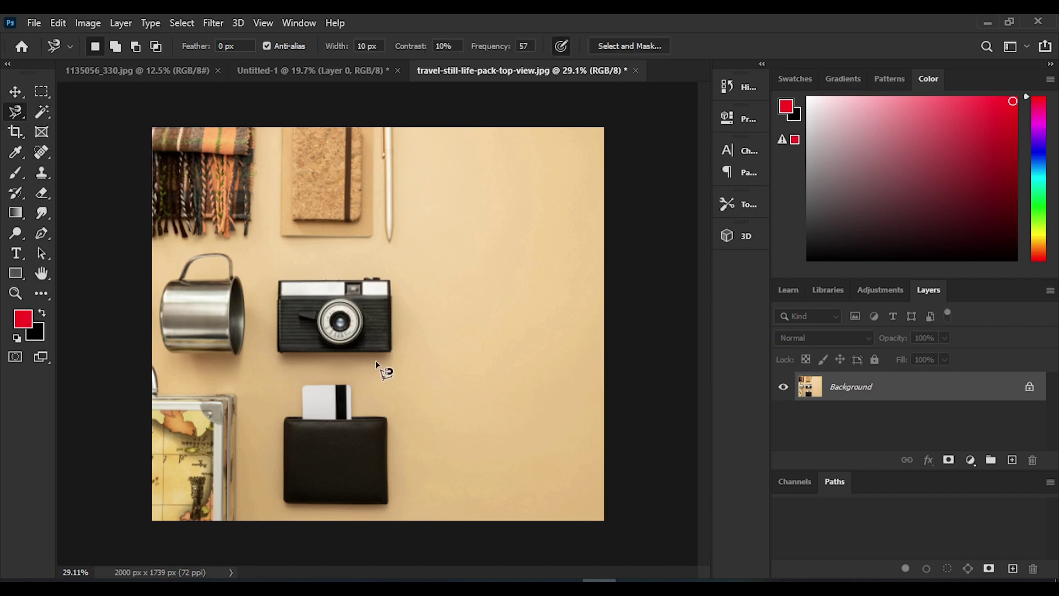
{"action": "scroll", "coordinate": [274, 288], "scroll_direction": "up", "scroll_amount": 2}
{"action": "scroll", "coordinate": [274, 288], "scroll_direction": "up", "scroll_amount": 3}
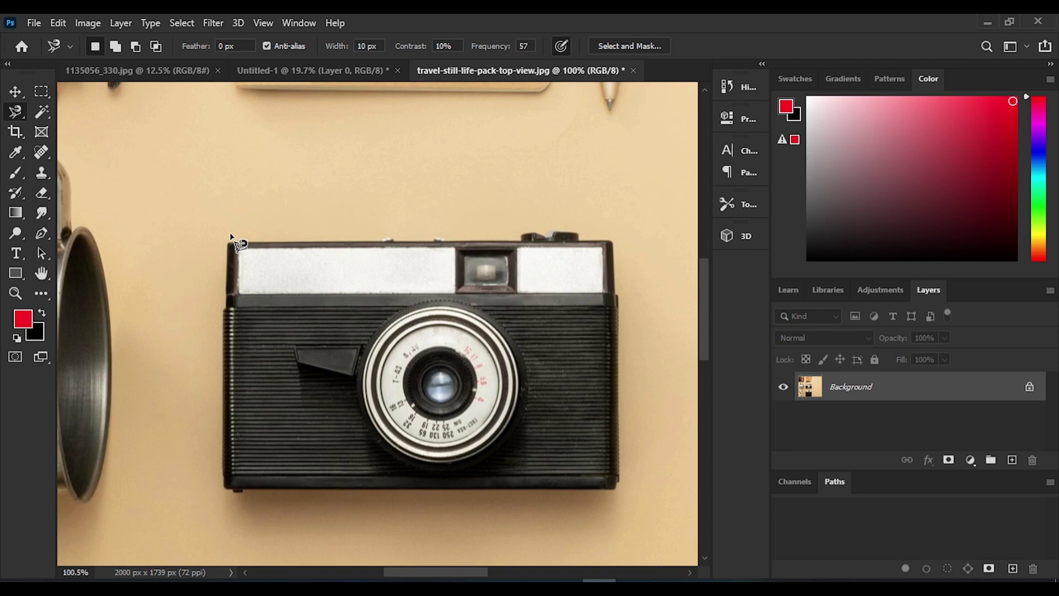
{"action": "left_click", "coordinate": [232, 235]}
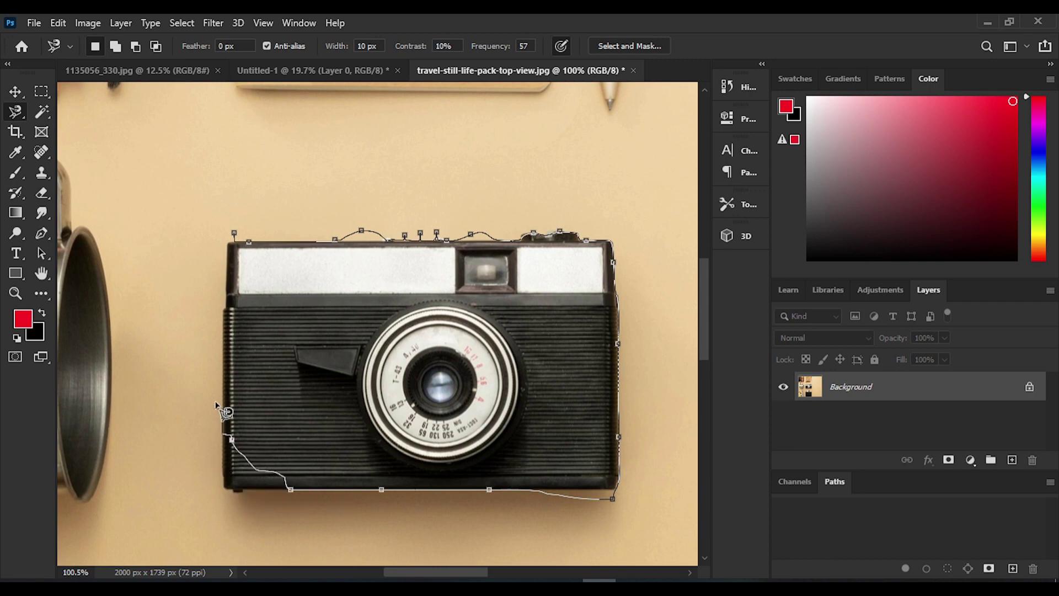
{"action": "left_click", "coordinate": [233, 235]}
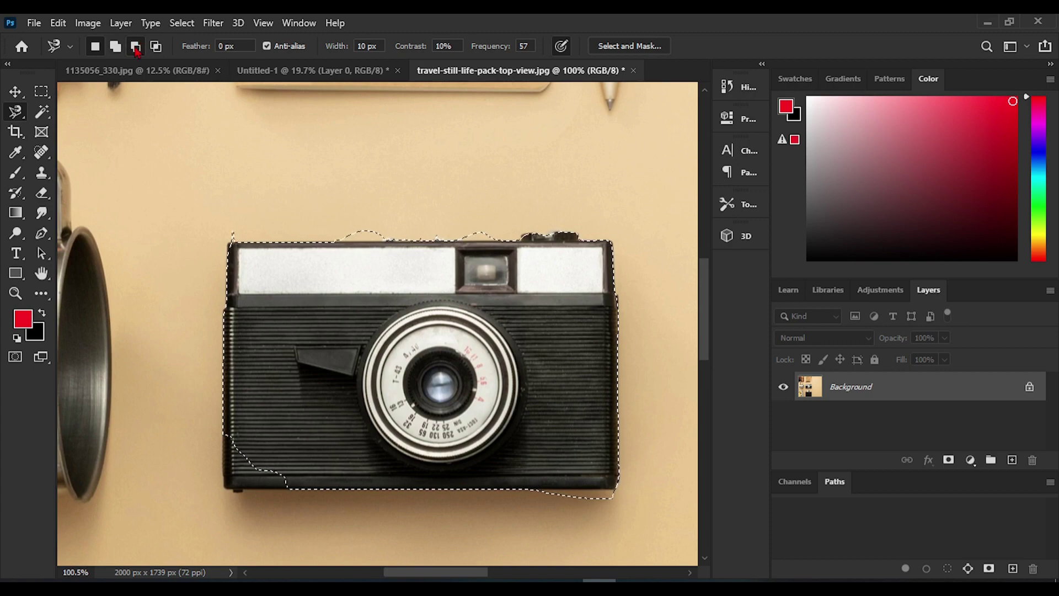
Subtract the two background bulges above the camera's top edge from the selection with the Magnetic Lasso tool.
{"action": "left_click", "coordinate": [116, 47]}
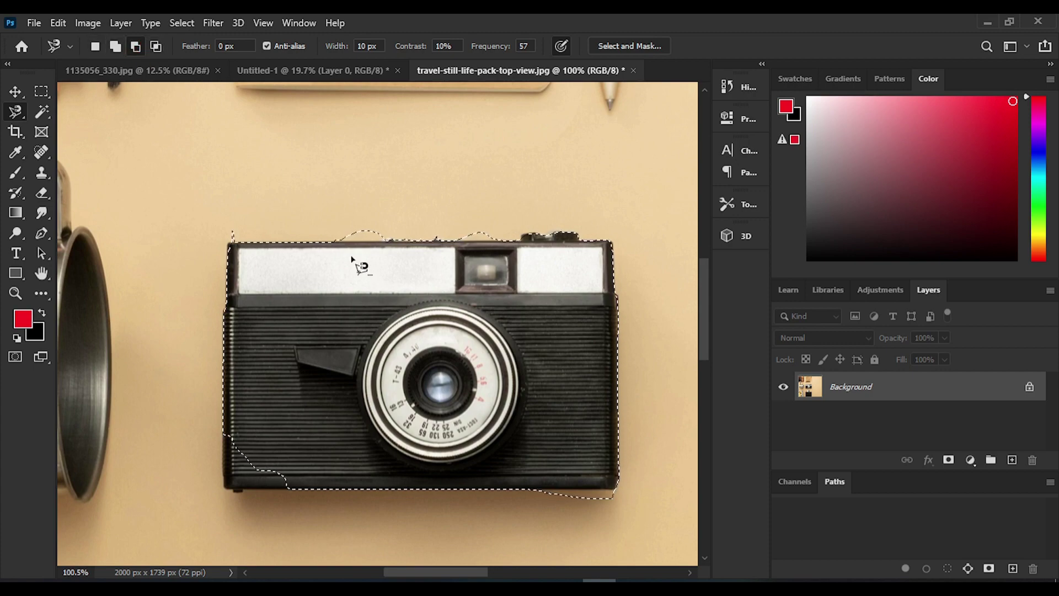
{"action": "scroll", "coordinate": [353, 258], "scroll_direction": "up", "scroll_amount": 5}
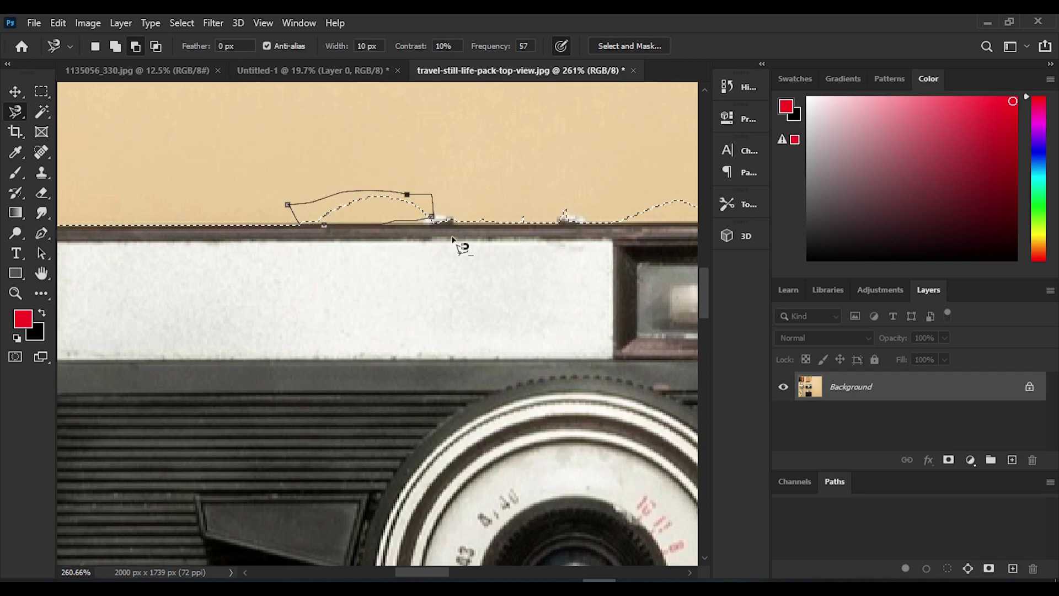
{"action": "key", "text": "Escape"}
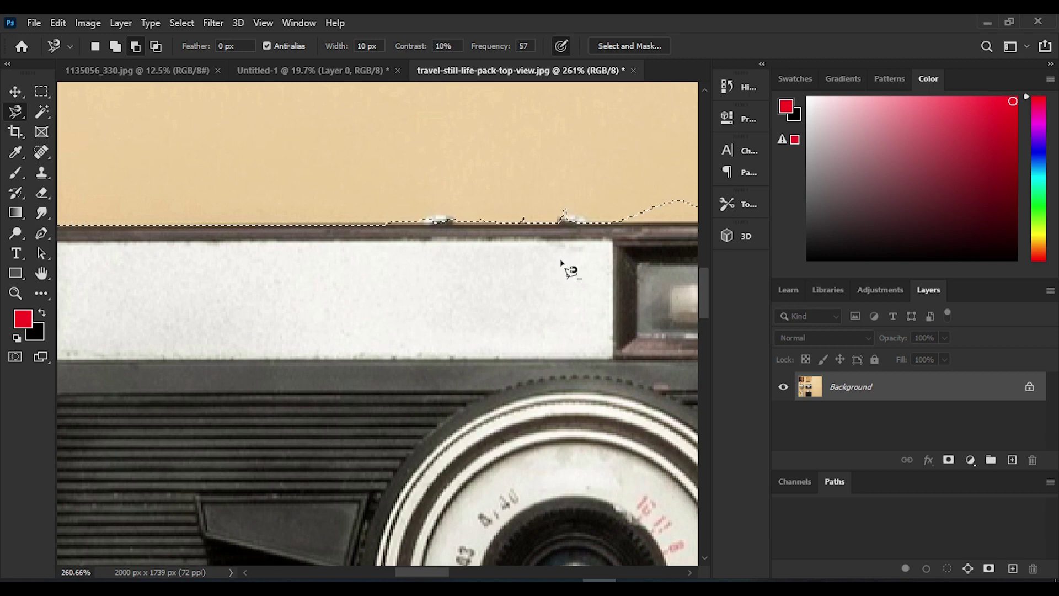
{"action": "scroll", "coordinate": [552, 264], "scroll_direction": "right", "scroll_amount": 5}
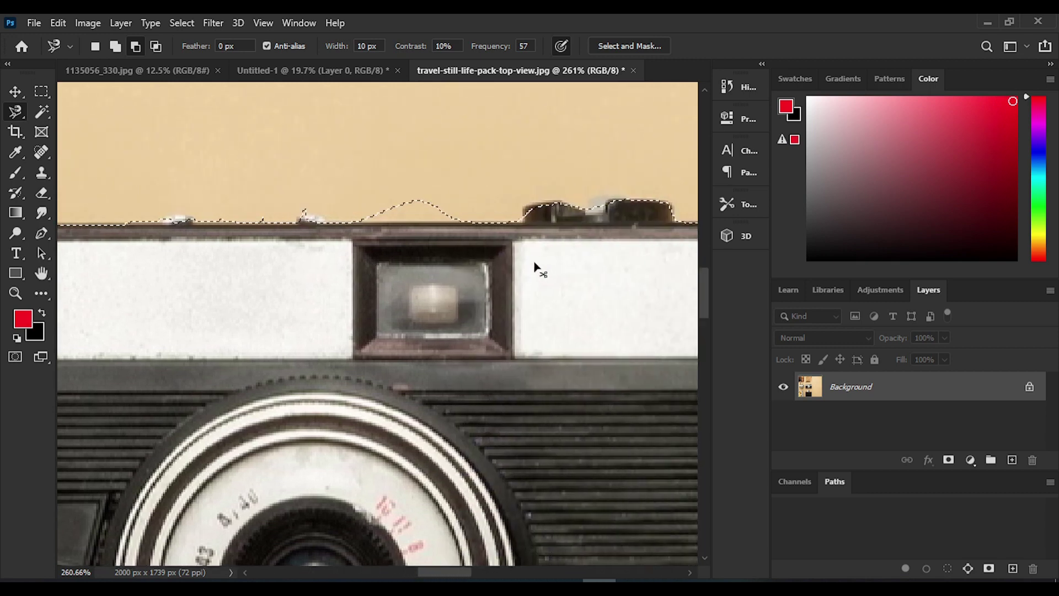
{"action": "left_click", "coordinate": [343, 197]}
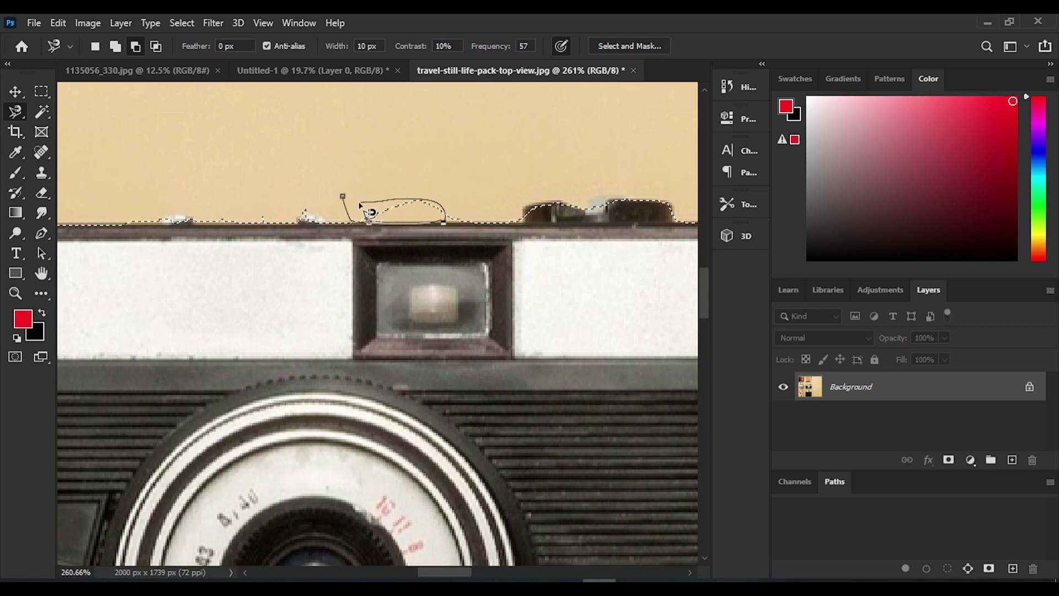
{"action": "left_click", "coordinate": [344, 198]}
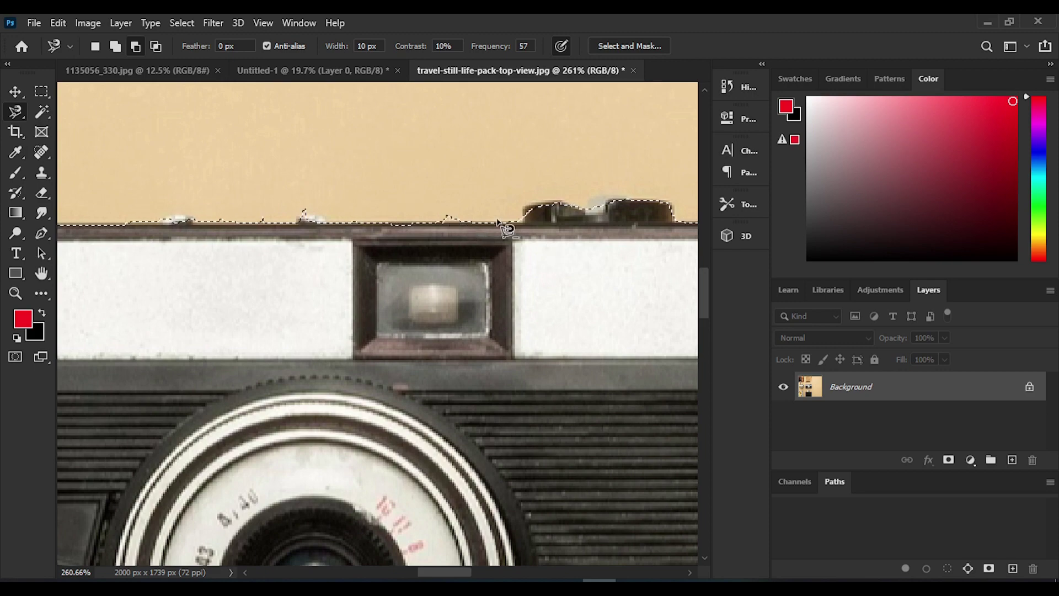
Subtract the excess background below the camera's bottom-right corner from the selection with the Magnetic Lasso tool.
{"action": "scroll", "coordinate": [546, 241], "scroll_direction": "down", "scroll_amount": 3}
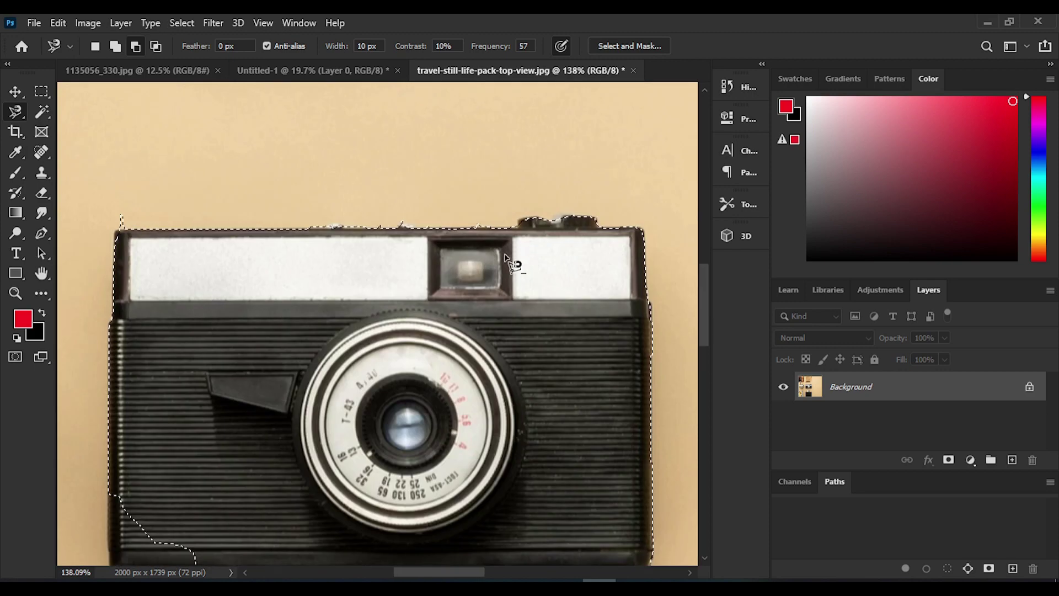
{"action": "scroll", "coordinate": [516, 265], "scroll_direction": "down", "scroll_amount": 1}
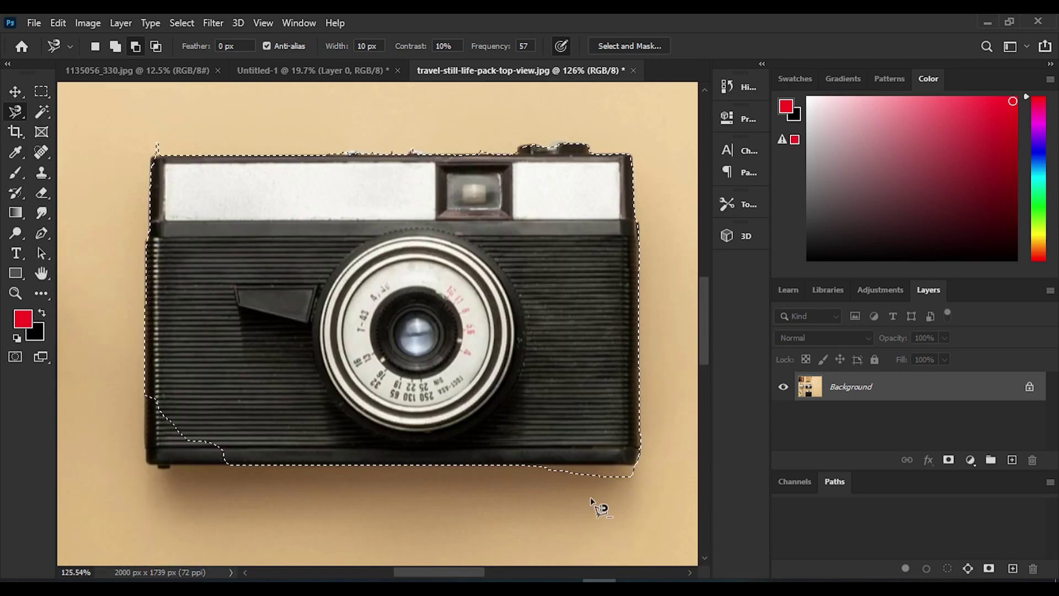
{"action": "scroll", "coordinate": [598, 502], "scroll_direction": "up", "scroll_amount": 1}
{"action": "scroll", "coordinate": [598, 507], "scroll_direction": "up", "scroll_amount": 6}
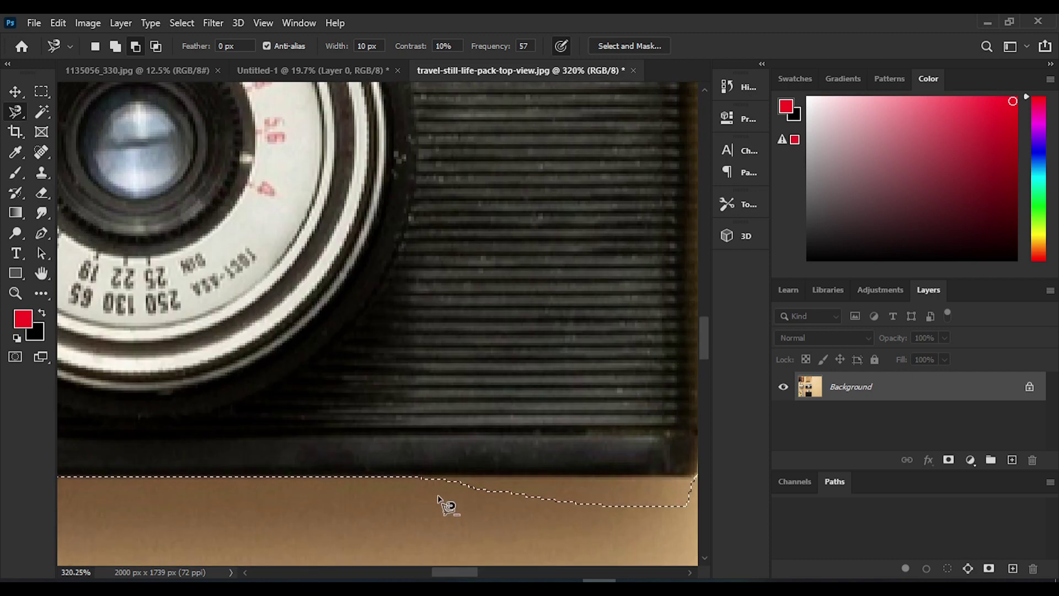
{"action": "left_click", "coordinate": [432, 494]}
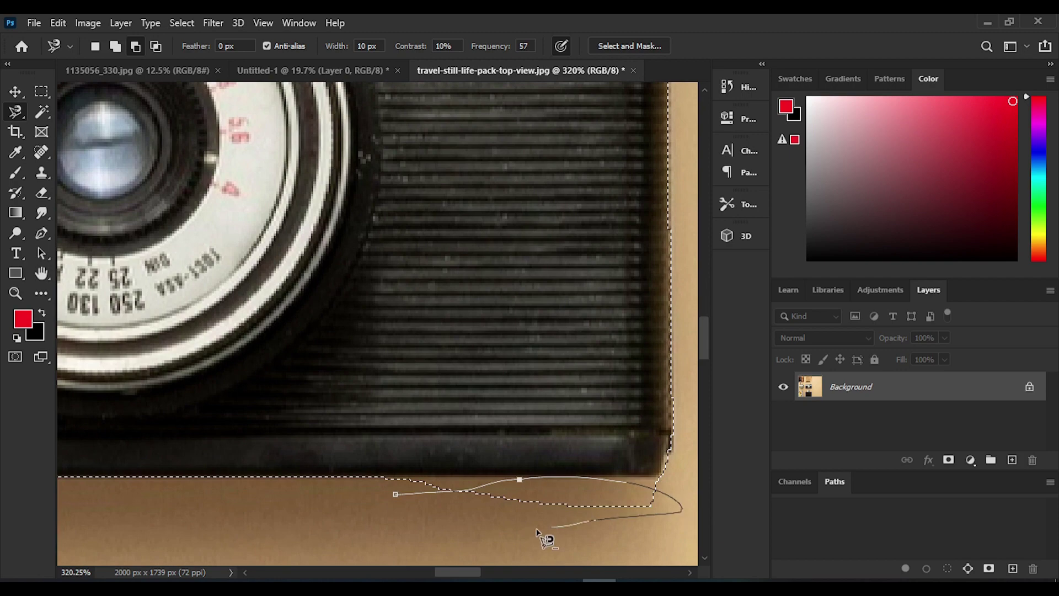
{"action": "double_click", "coordinate": [470, 536]}
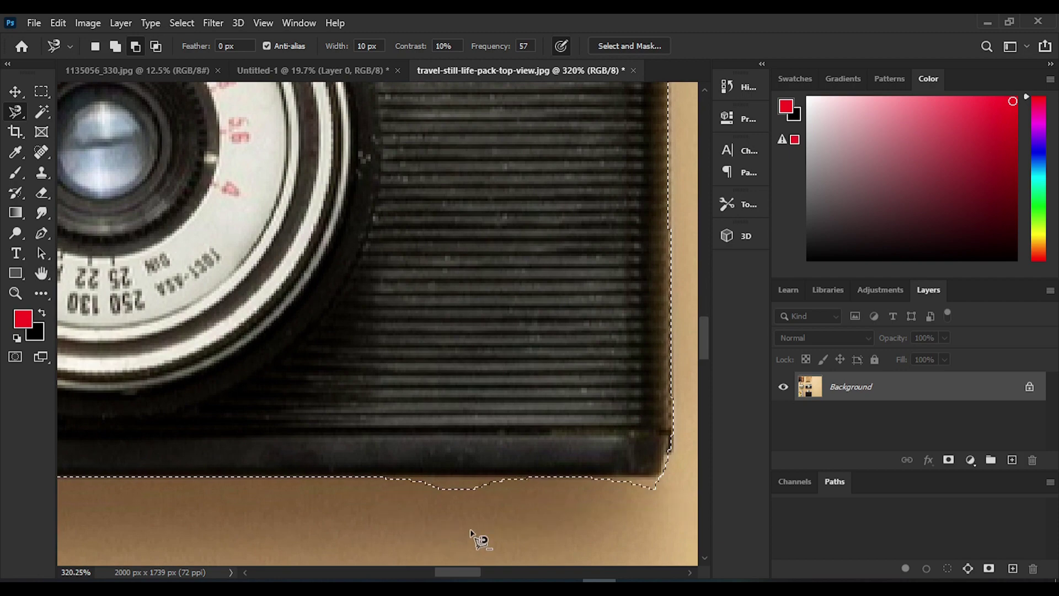
{"action": "scroll", "coordinate": [440, 503], "scroll_direction": "down", "scroll_amount": 6}
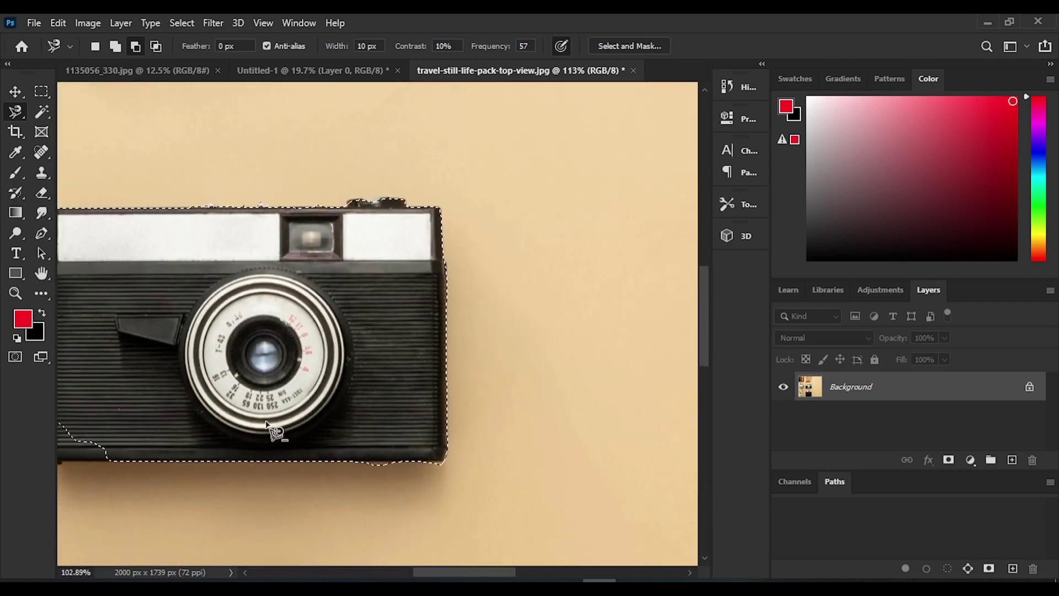
{"action": "scroll", "coordinate": [187, 349], "scroll_direction": "down", "scroll_amount": 2}
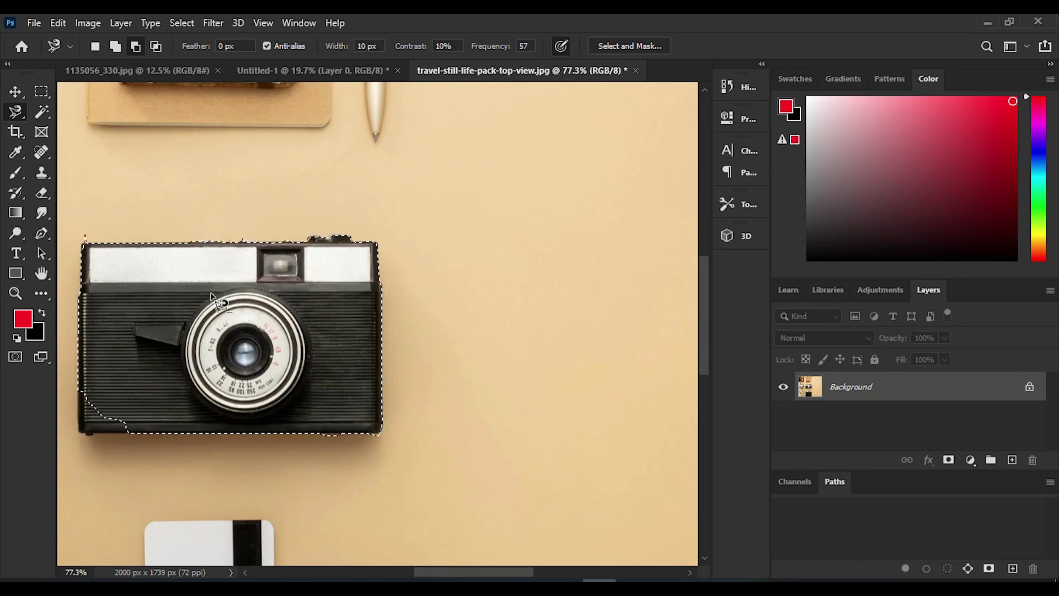
{"action": "scroll", "coordinate": [187, 290], "scroll_direction": "down", "scroll_amount": 2}
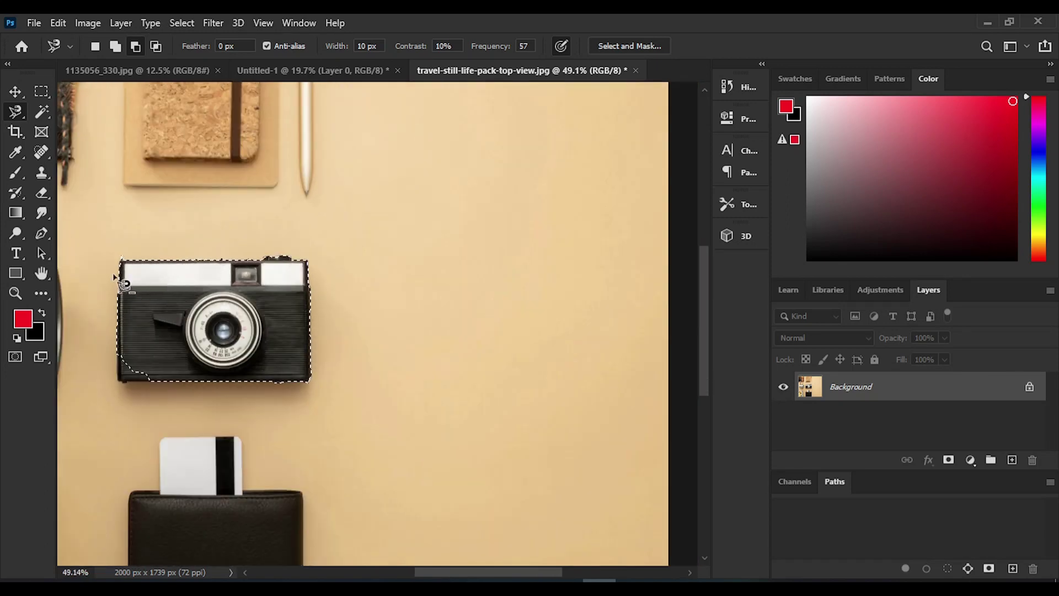
{"action": "scroll", "coordinate": [98, 224], "scroll_direction": "down", "scroll_amount": 1}
{"action": "scroll", "coordinate": [99, 223], "scroll_direction": "down", "scroll_amount": 2}
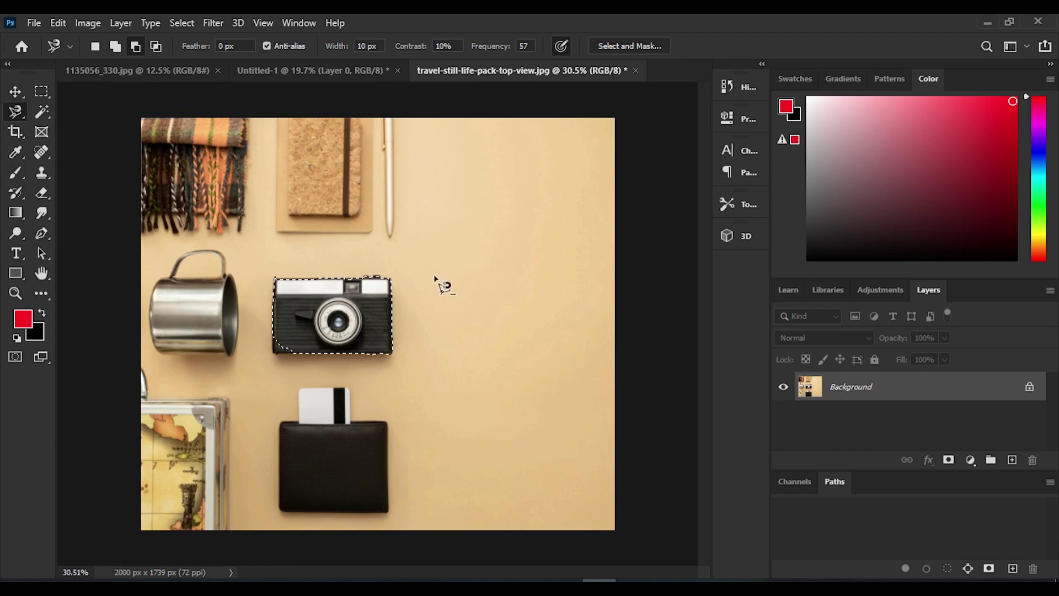
{"action": "left_click", "coordinate": [10, 96]}
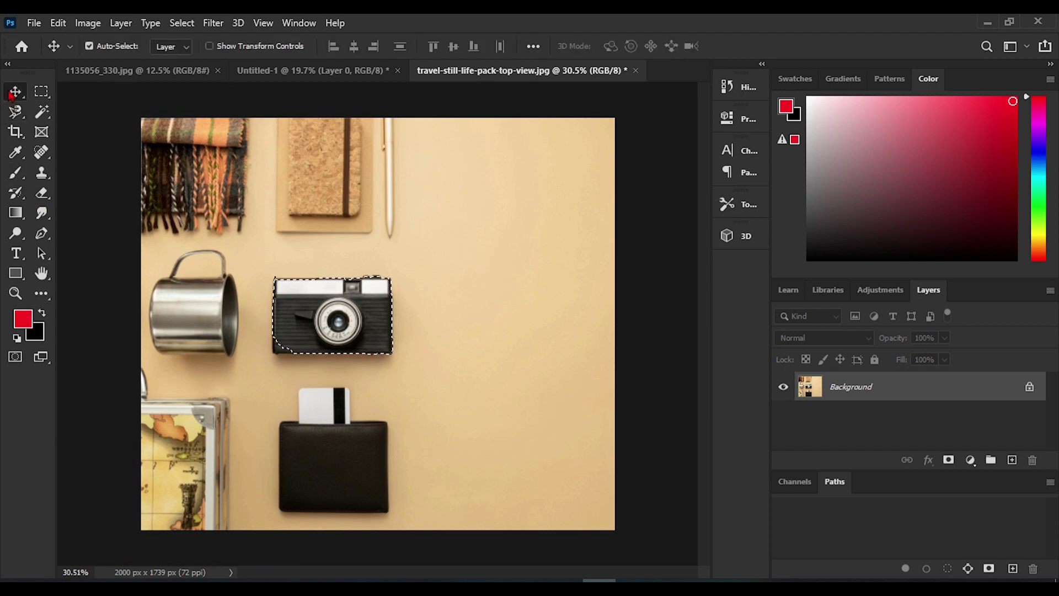
{"action": "left_click", "coordinate": [38, 95]}
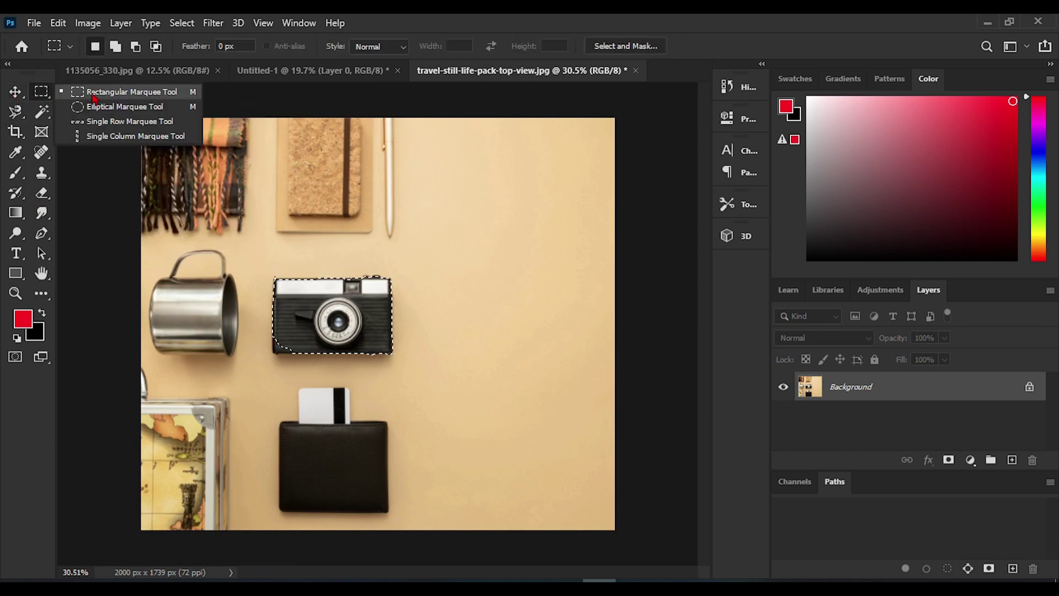
{"action": "left_click", "coordinate": [15, 95]}
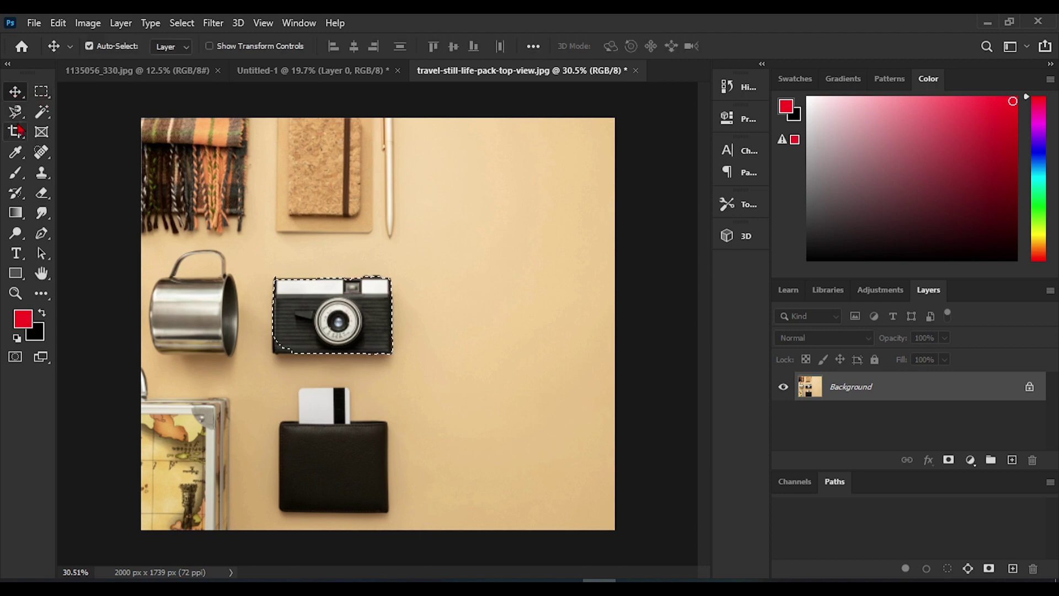
{"action": "left_click", "coordinate": [15, 111]}
{"action": "left_click", "coordinate": [35, 110]}
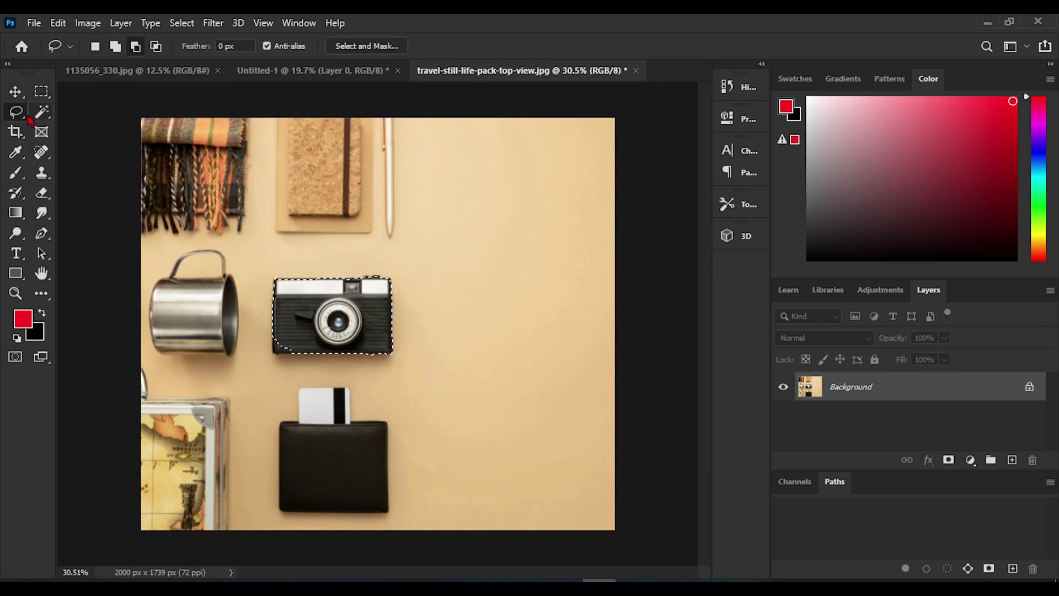
{"action": "left_click", "coordinate": [16, 94]}
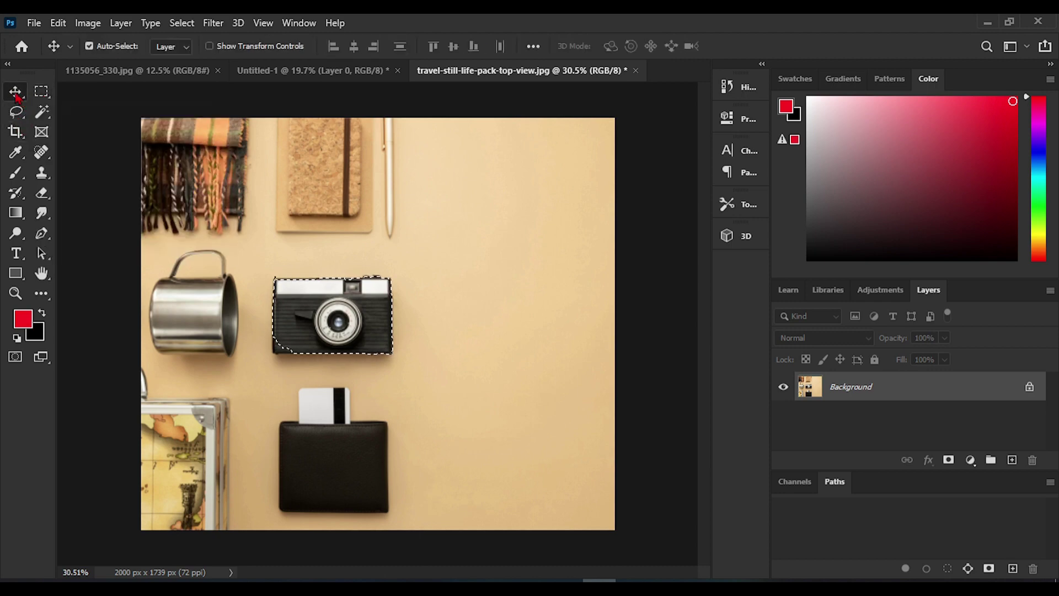